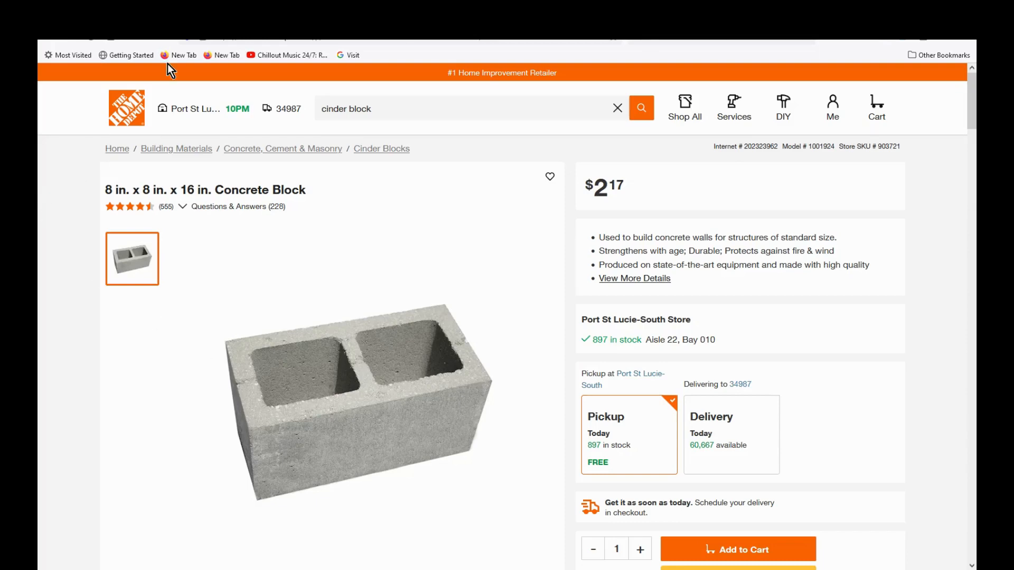
Step: Switch from the Home Depot block listing to the Rhino 8 website tab
{"action": "left_click", "coordinate": [243, 15]}
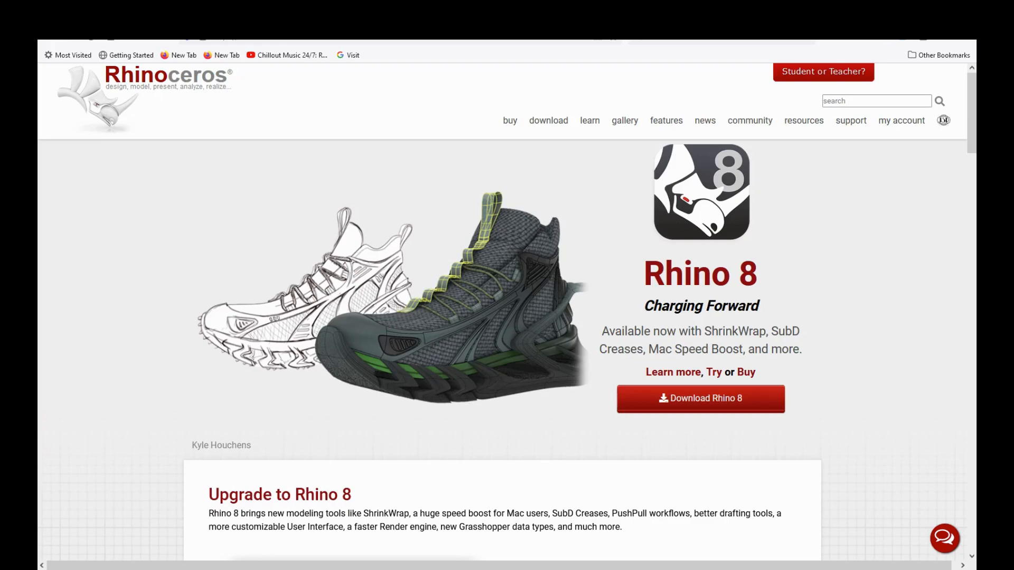
Step: Bring the Rhino 8 model forward and zoom around the single block course in Perspective
{"action": "mouse_move", "coordinate": [700, 569]}
{"action": "left_click", "coordinate": [700, 536]}
{"action": "scroll", "coordinate": [257, 423], "scroll_direction": "up", "scroll_amount": 3}
{"action": "scroll", "coordinate": [265, 427], "scroll_direction": "down", "scroll_amount": 5}
{"action": "scroll", "coordinate": [432, 306], "scroll_direction": "up", "scroll_amount": 2}
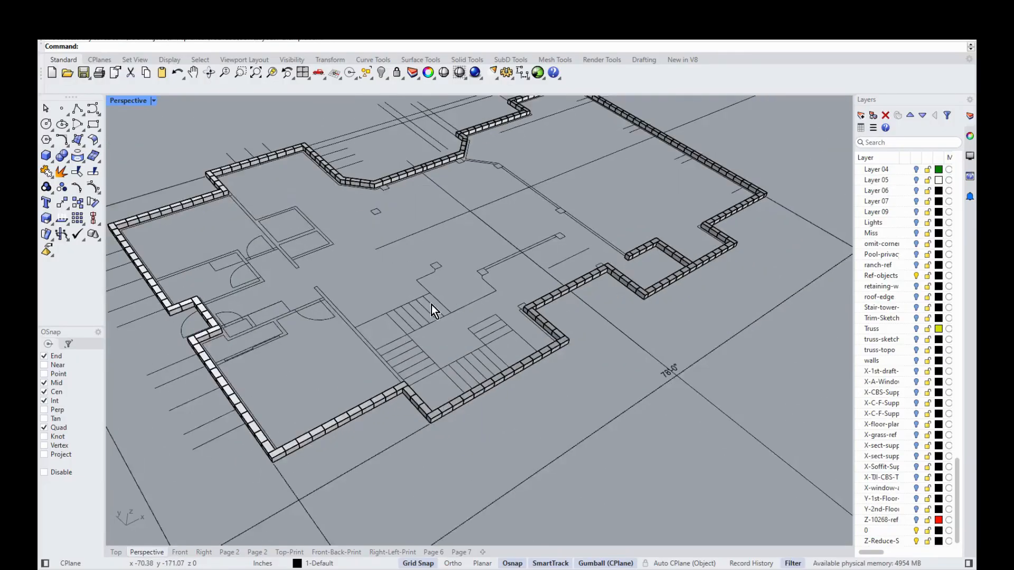
{"action": "scroll", "coordinate": [432, 305], "scroll_direction": "up", "scroll_amount": 2}
{"action": "scroll", "coordinate": [326, 474], "scroll_direction": "up", "scroll_amount": 3}
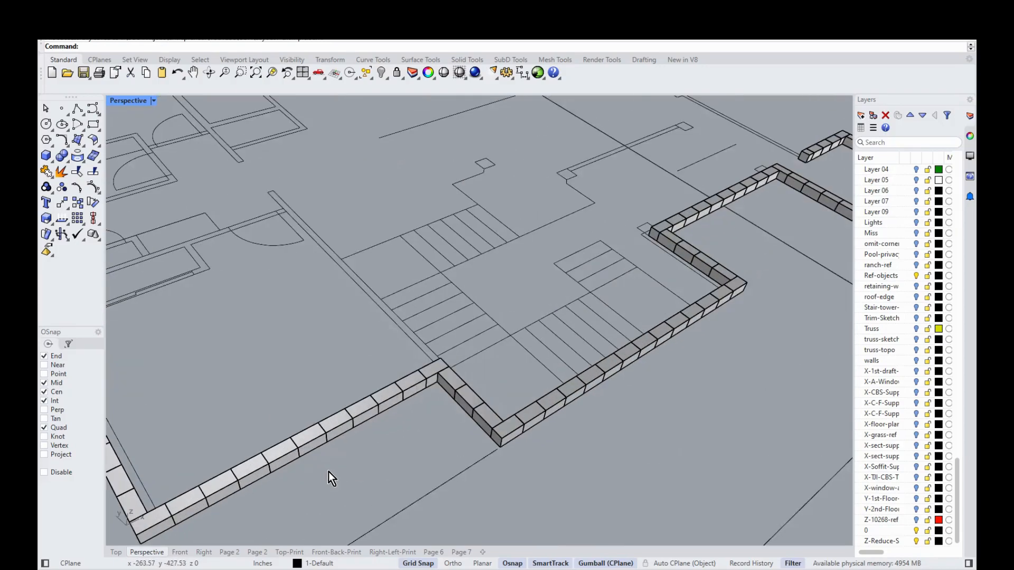
{"action": "scroll", "coordinate": [553, 346], "scroll_direction": "down", "scroll_amount": 4}
{"action": "scroll", "coordinate": [293, 457], "scroll_direction": "up", "scroll_amount": 4}
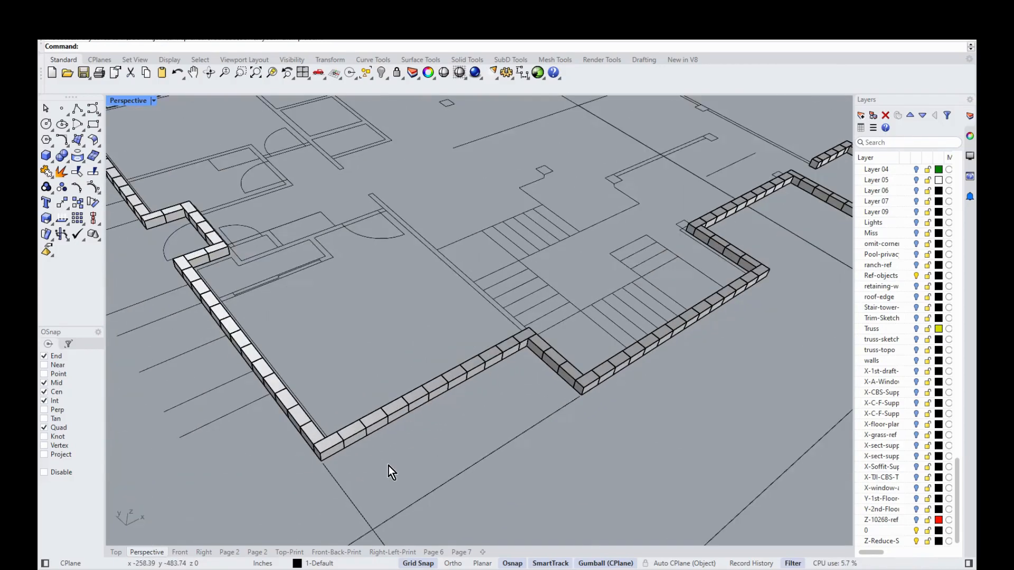
{"action": "scroll", "coordinate": [325, 466], "scroll_direction": "up", "scroll_amount": 5}
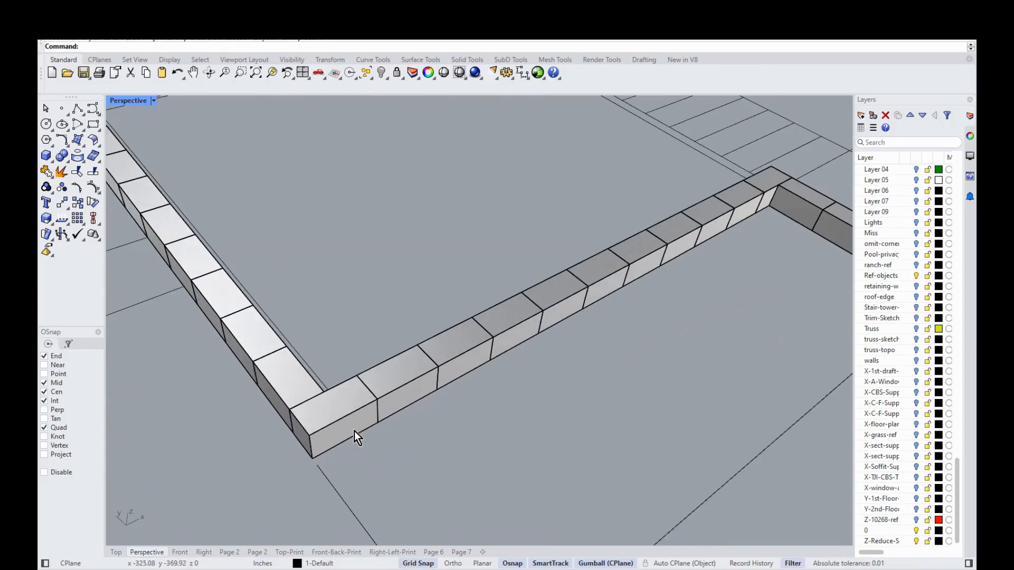
{"action": "scroll", "coordinate": [302, 432], "scroll_direction": "down", "scroll_amount": 1}
{"action": "scroll", "coordinate": [277, 439], "scroll_direction": "down", "scroll_amount": 1}
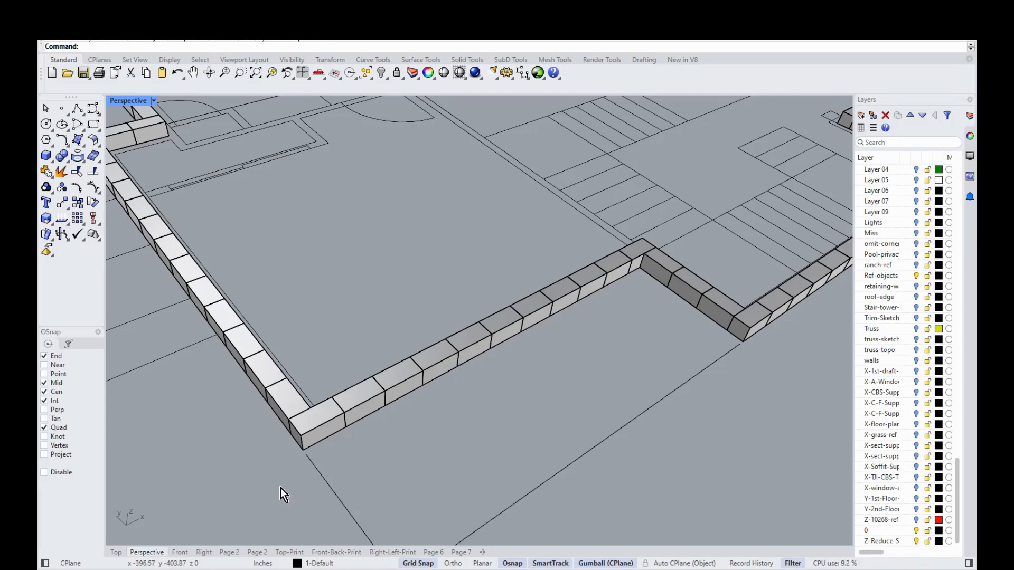
{"action": "scroll", "coordinate": [264, 471], "scroll_direction": "down", "scroll_amount": 3}
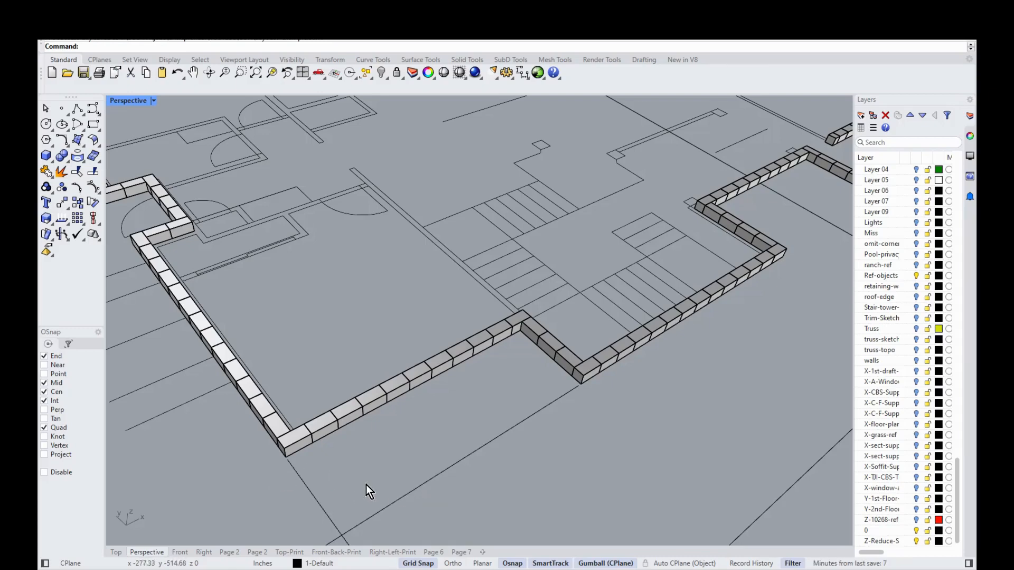
{"action": "scroll", "coordinate": [317, 483], "scroll_direction": "up", "scroll_amount": 1}
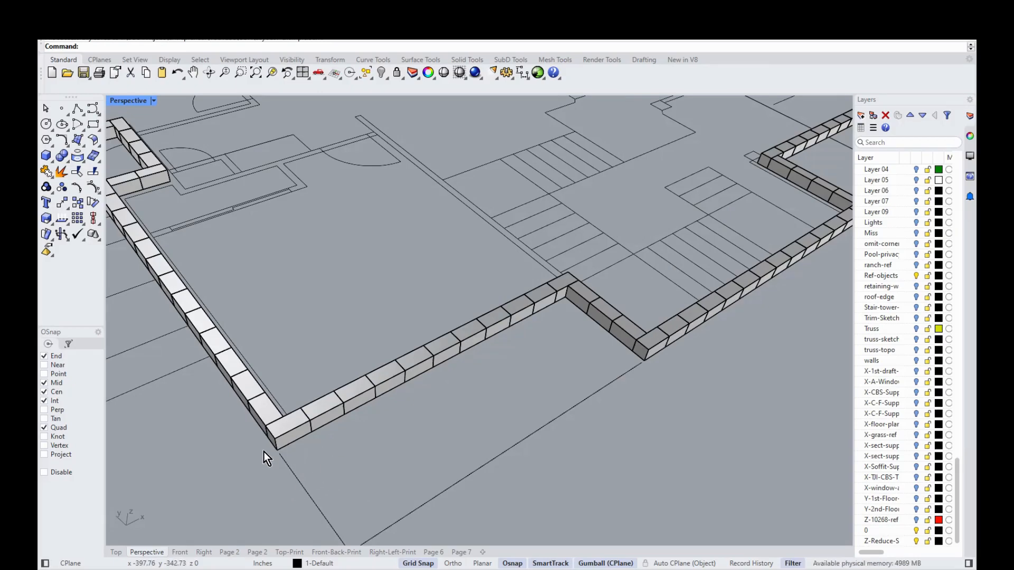
{"action": "scroll", "coordinate": [283, 449], "scroll_direction": "up", "scroll_amount": 2}
{"action": "scroll", "coordinate": [271, 459], "scroll_direction": "down", "scroll_amount": 1}
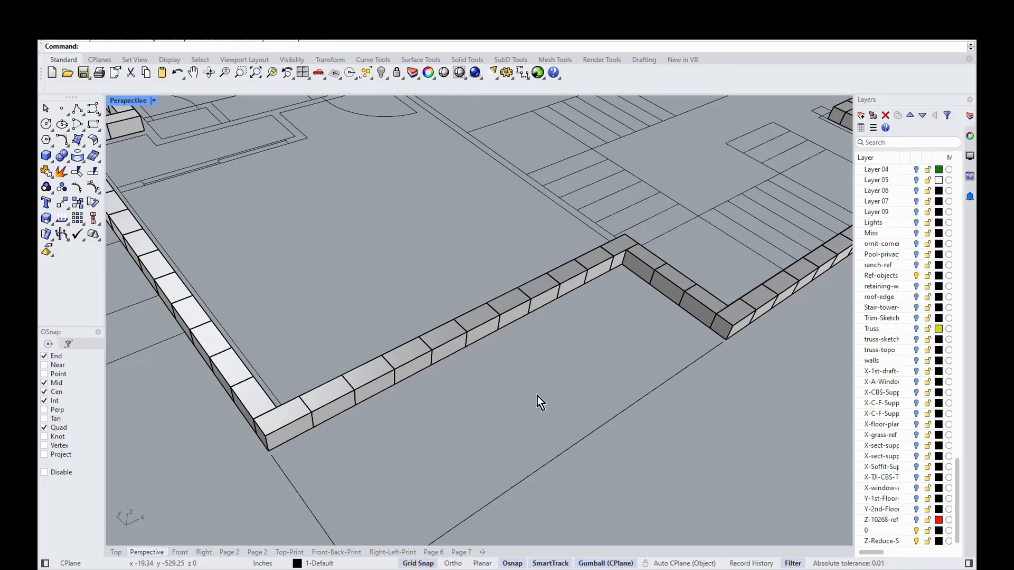
{"action": "scroll", "coordinate": [447, 446], "scroll_direction": "down", "scroll_amount": 3}
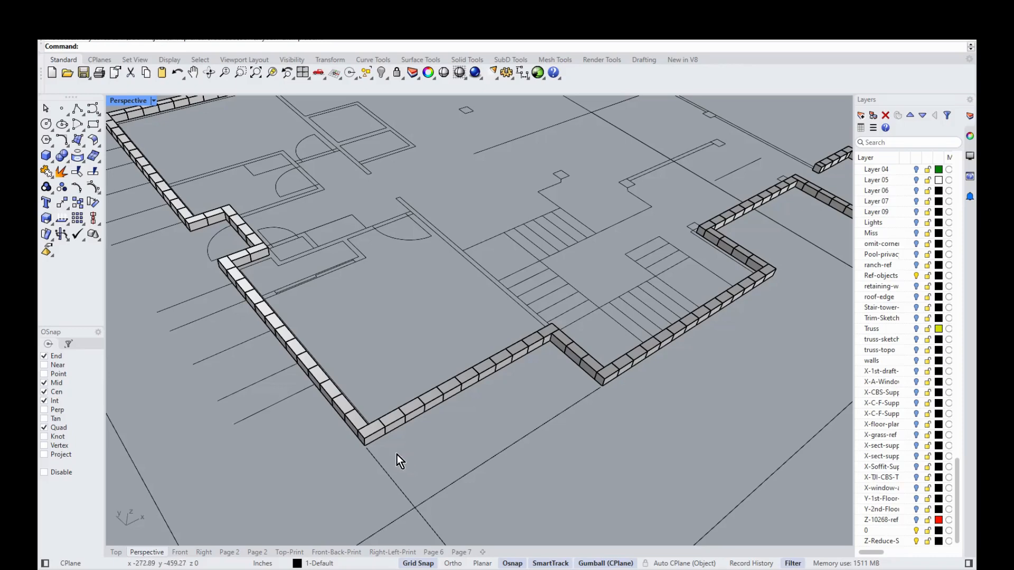
{"action": "scroll", "coordinate": [397, 454], "scroll_direction": "up", "scroll_amount": 2}
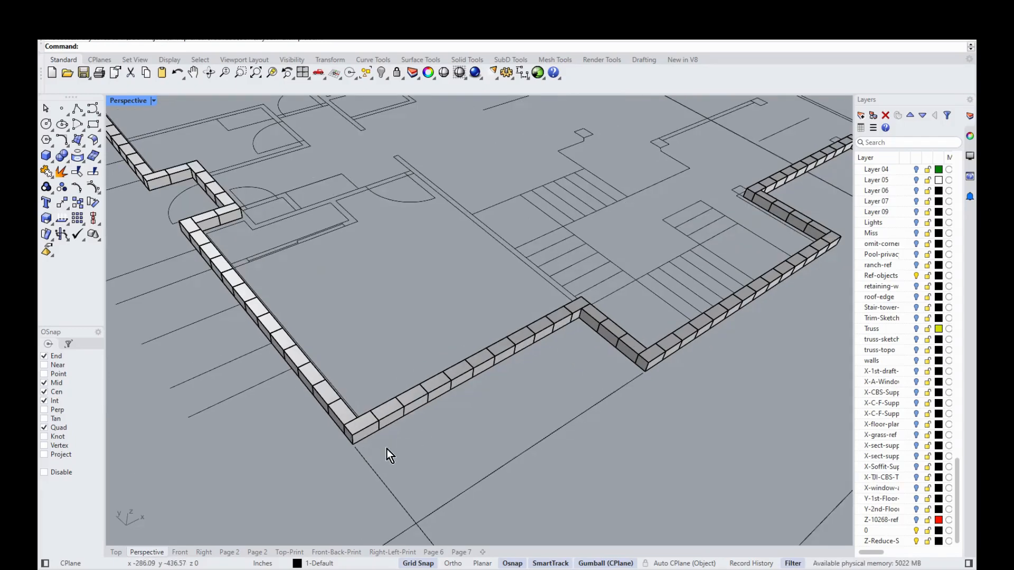
{"action": "scroll", "coordinate": [685, 302], "scroll_direction": "up", "scroll_amount": 3}
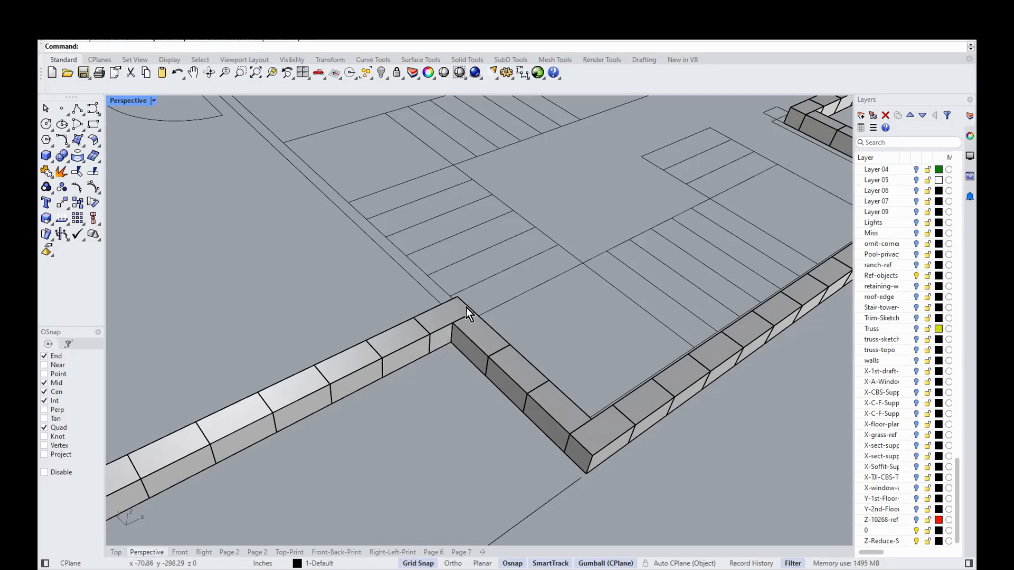
{"action": "scroll", "coordinate": [703, 365], "scroll_direction": "down", "scroll_amount": 5}
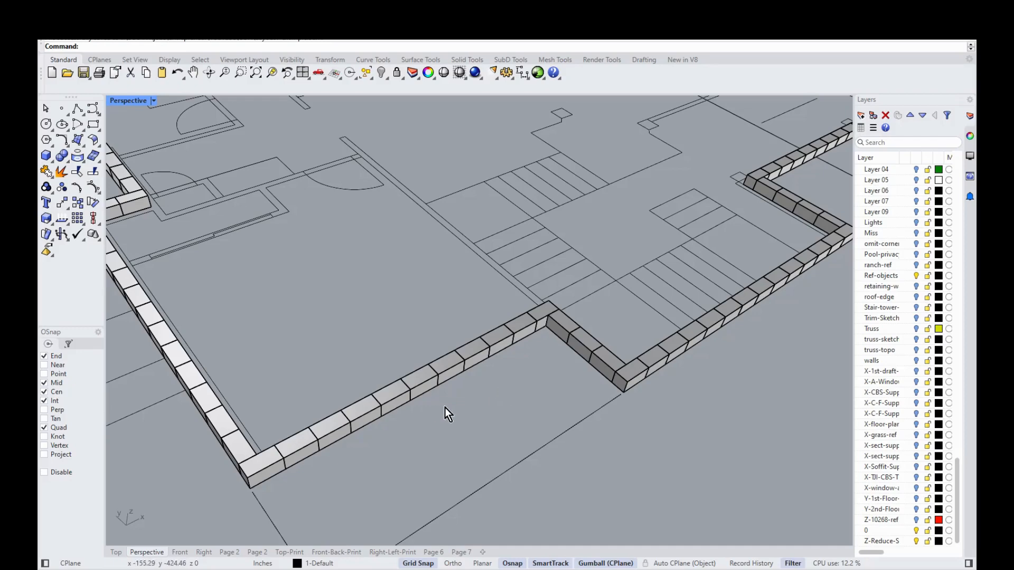
{"action": "scroll", "coordinate": [415, 385], "scroll_direction": "up", "scroll_amount": 2}
{"action": "scroll", "coordinate": [425, 364], "scroll_direction": "down", "scroll_amount": 5}
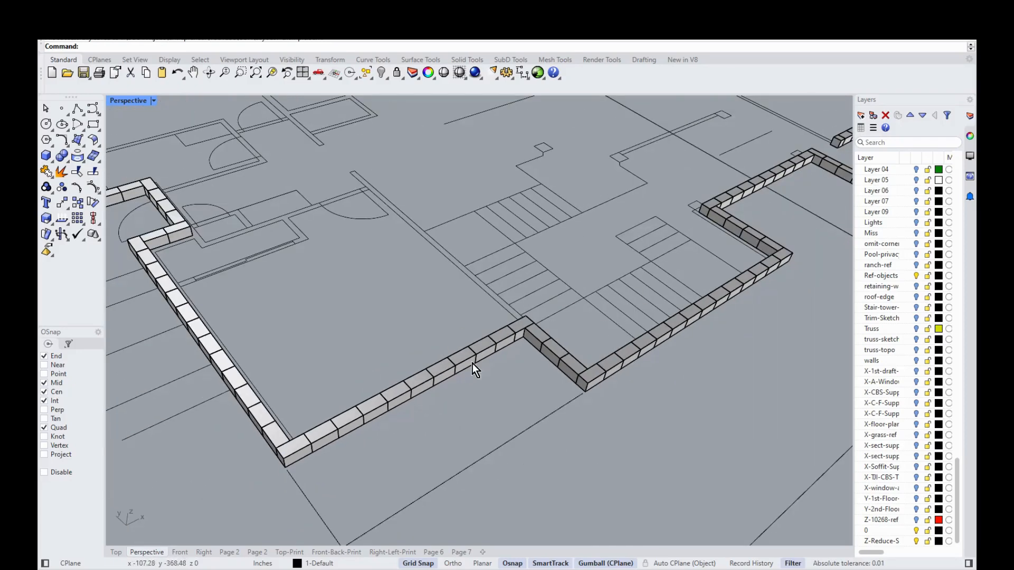
{"action": "scroll", "coordinate": [502, 354], "scroll_direction": "down", "scroll_amount": 2}
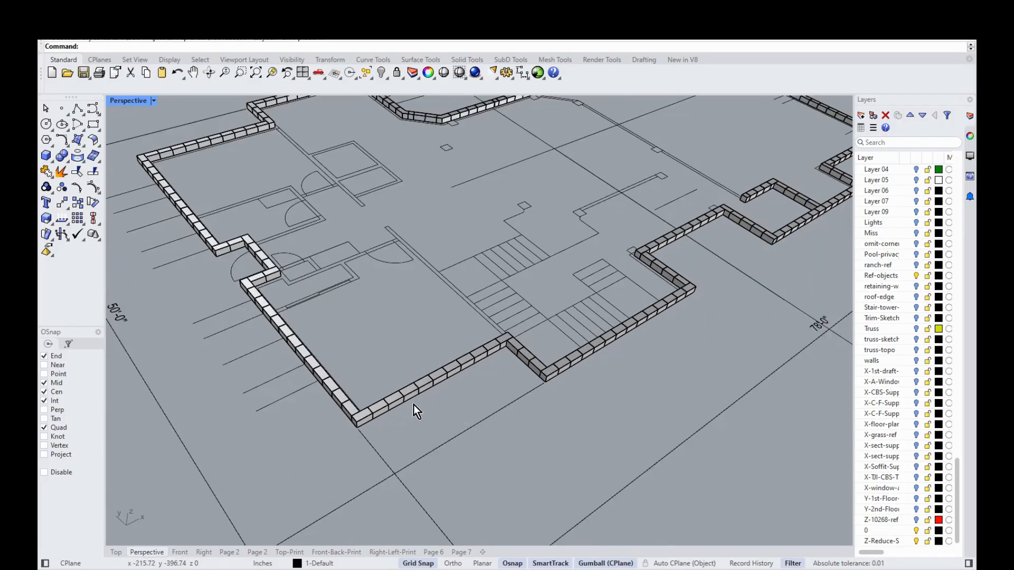
{"action": "right_click_drag", "start_coordinate": [607, 384], "coordinate": [433, 437]}
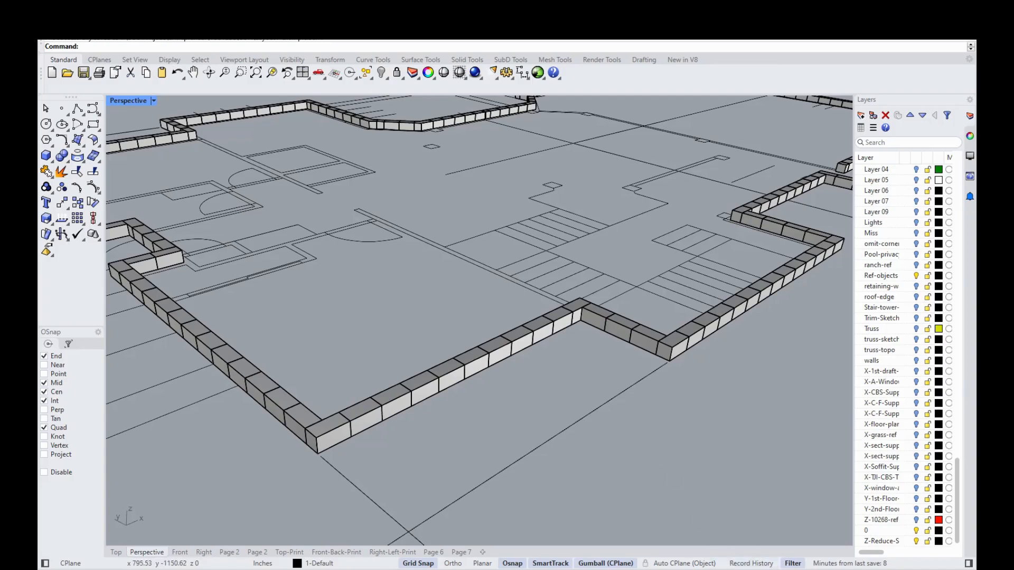
{"action": "mouse_move", "coordinate": [505, 569]}
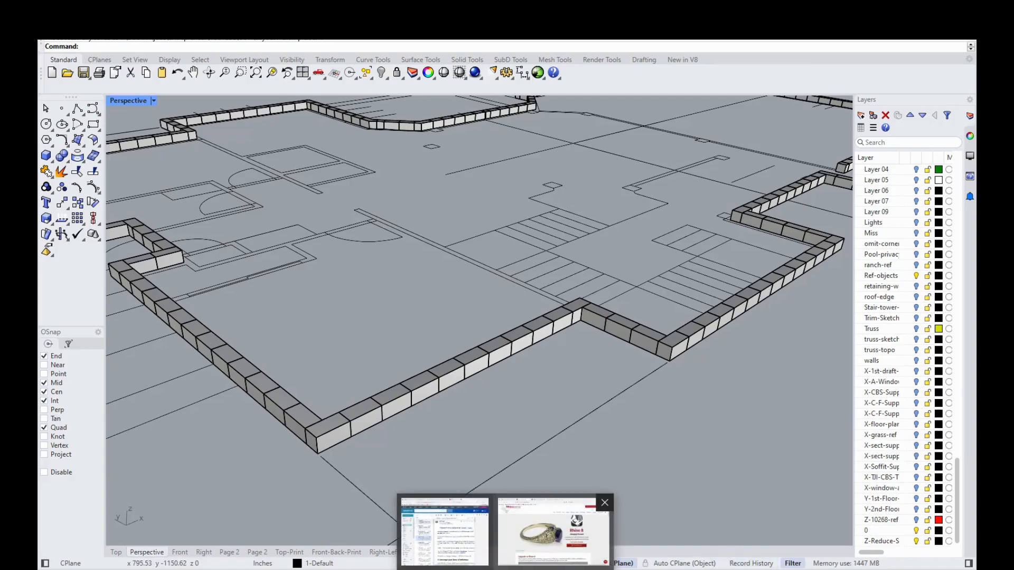
Step: Return to Firefox and switch to the BuildBlock website tab
{"action": "left_click", "coordinate": [550, 549]}
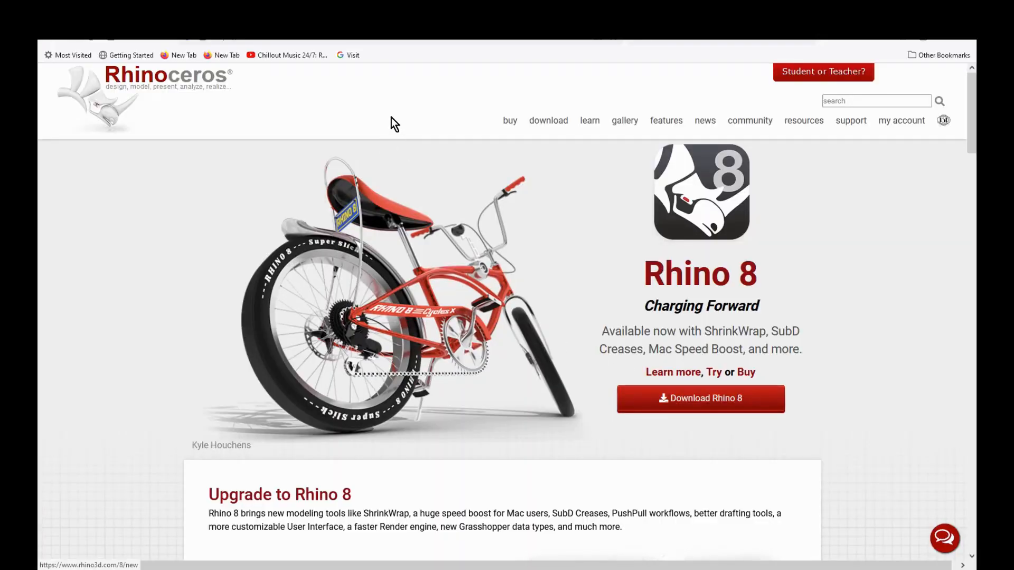
{"action": "left_click", "coordinate": [406, 15]}
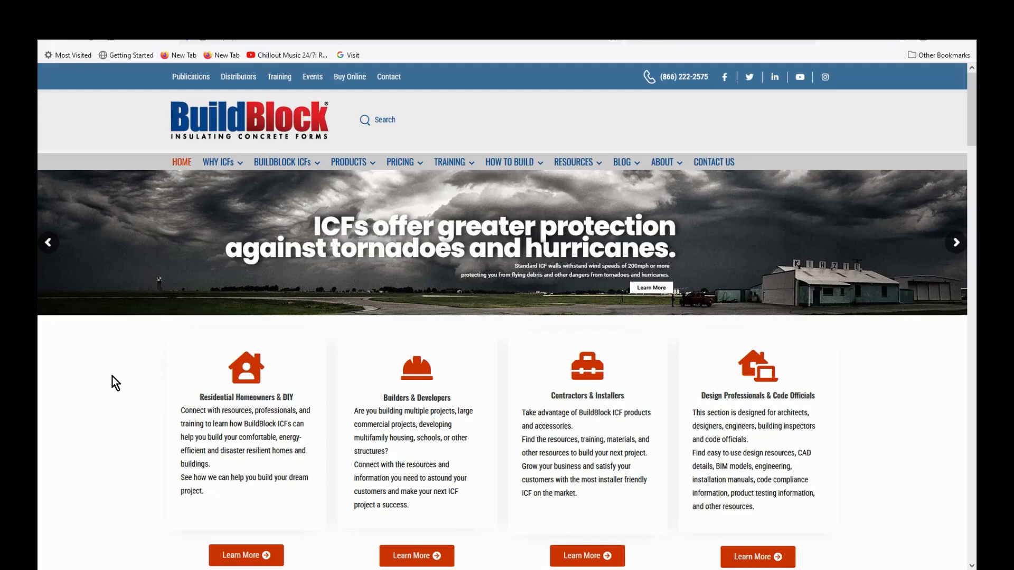
Step: Read the BuildBlock ICFs page's Fully Reversible Form section, then switch to cinder block 16x16 images
{"action": "mouse_move", "coordinate": [275, 162]}
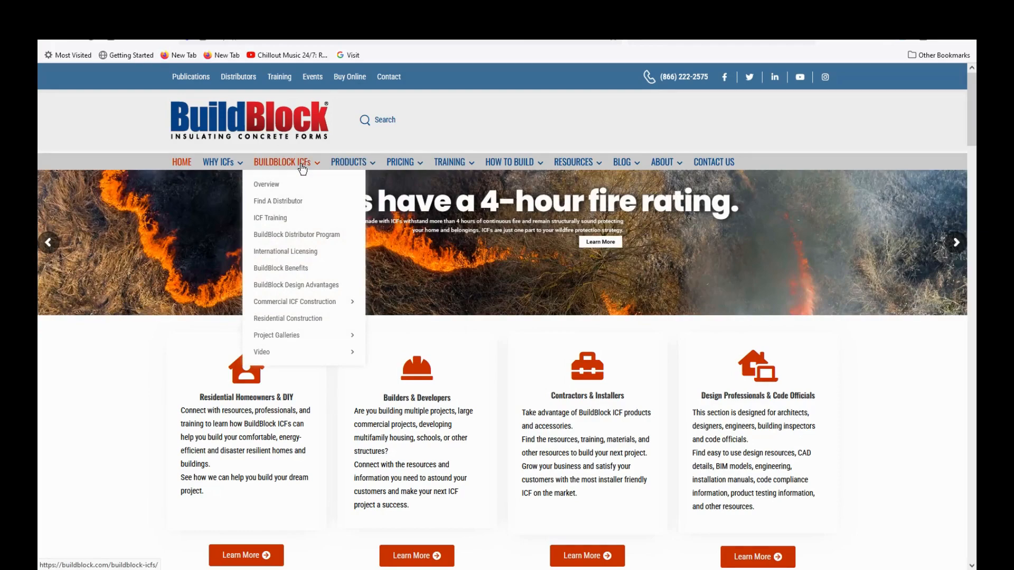
{"action": "left_click", "coordinate": [278, 185]}
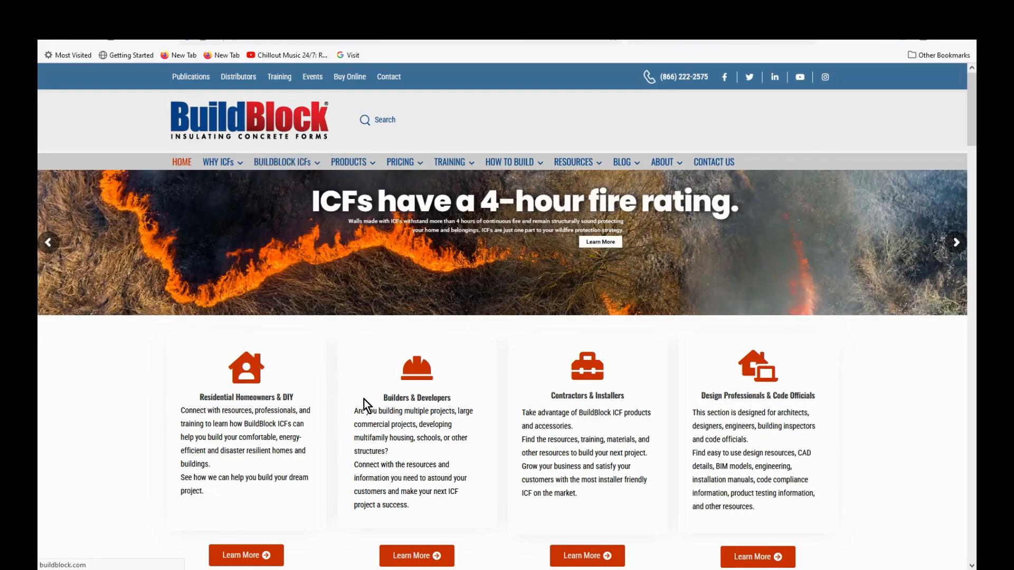
{"action": "scroll", "coordinate": [569, 278], "scroll_direction": "down", "scroll_amount": 1}
{"action": "scroll", "coordinate": [797, 216], "scroll_direction": "down", "scroll_amount": 10}
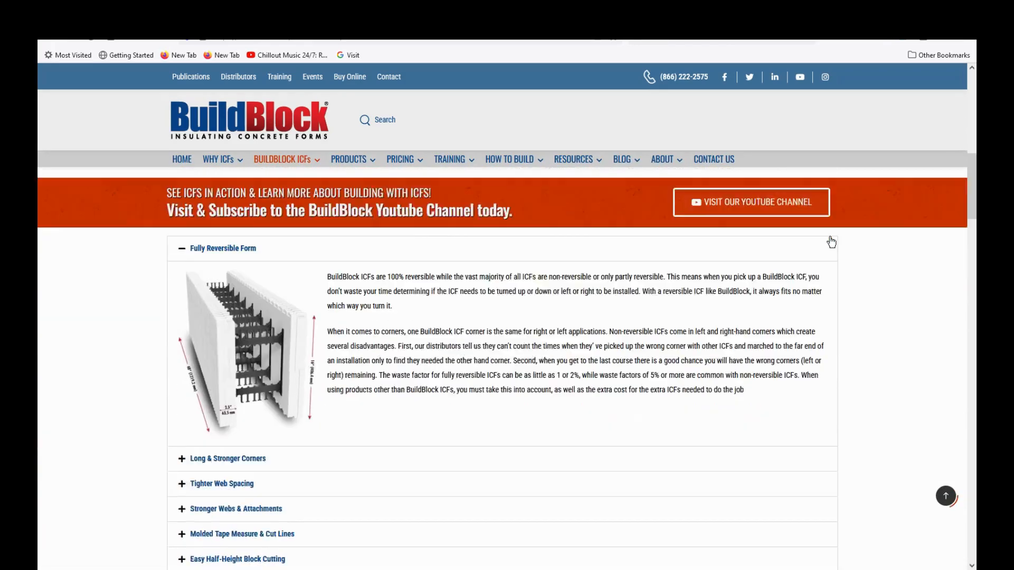
{"action": "scroll", "coordinate": [386, 311], "scroll_direction": "up", "scroll_amount": 1}
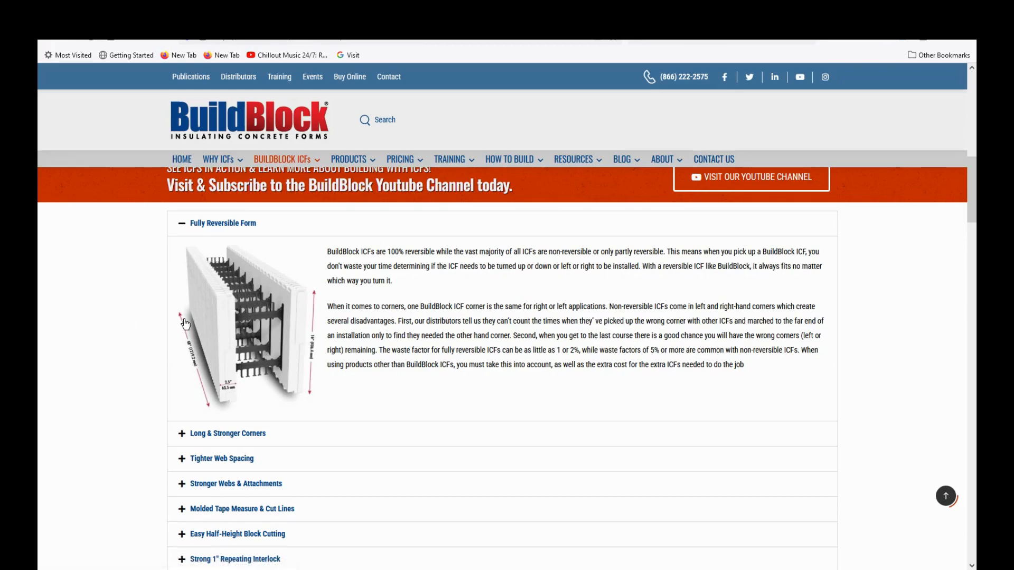
{"action": "scroll", "coordinate": [185, 324], "scroll_direction": "up", "scroll_amount": 1}
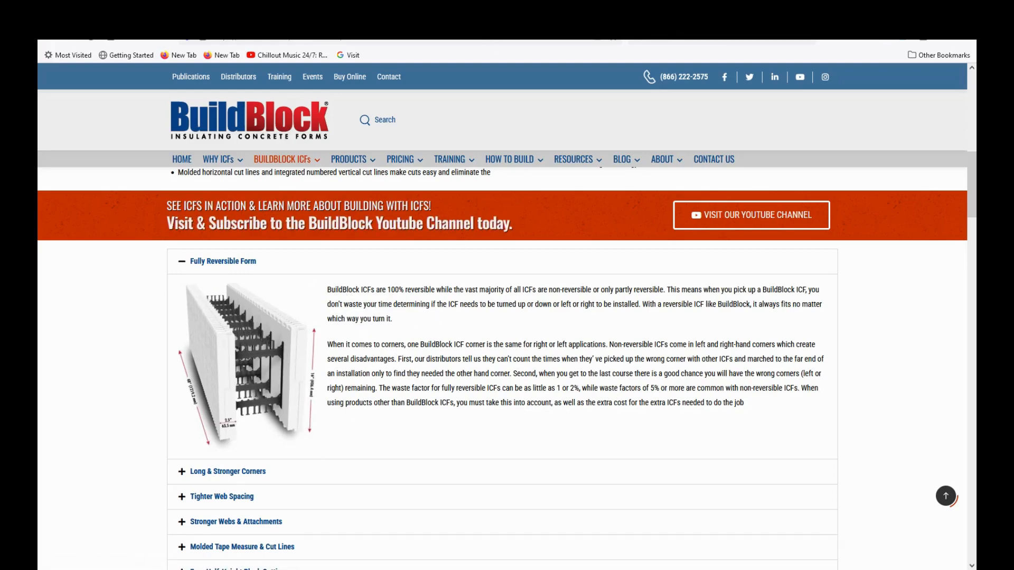
{"action": "left_click", "coordinate": [370, 19]}
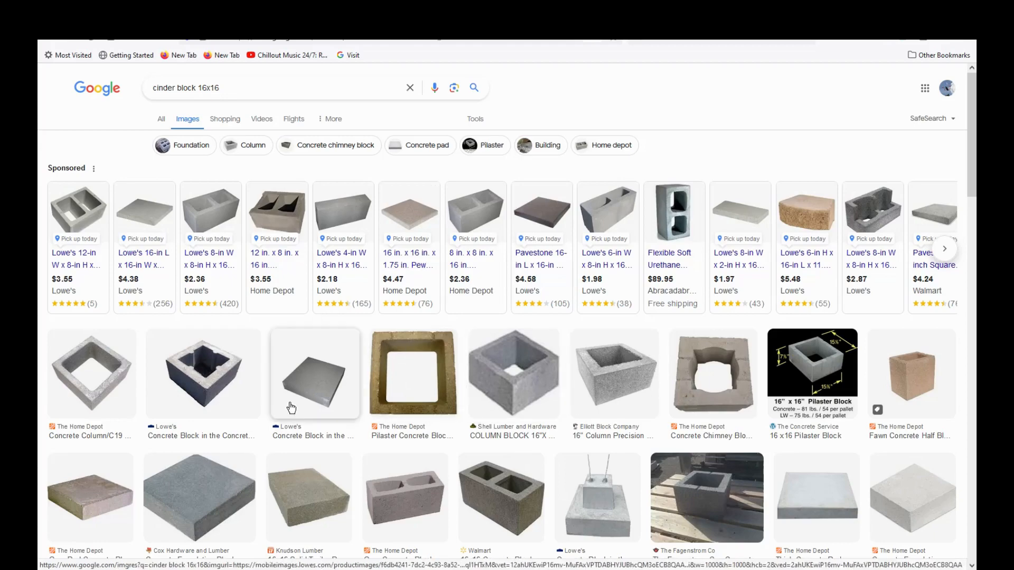
Step: Cycle browser tabs to Home Depot's 8x8x16 concrete block listing at $2.17
{"action": "key", "text": "ctrl+Tab"}
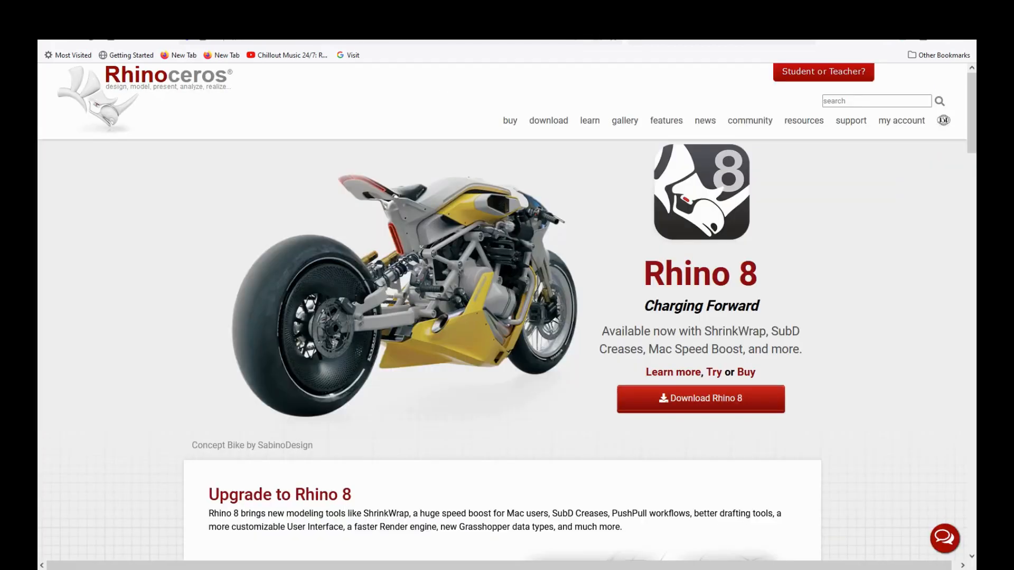
{"action": "key", "text": "ctrl+Tab"}
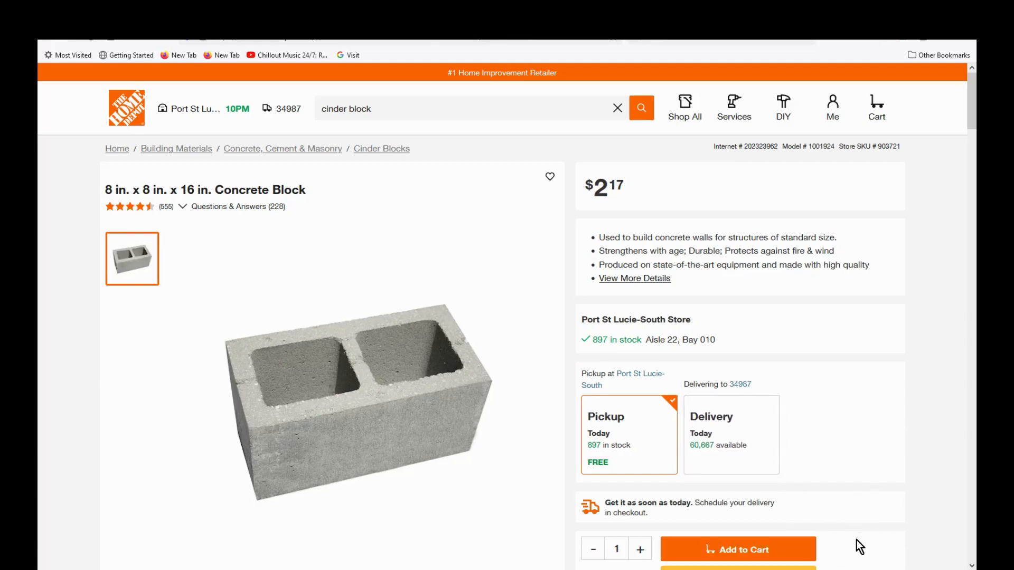
{"action": "mouse_move", "coordinate": [698, 569]}
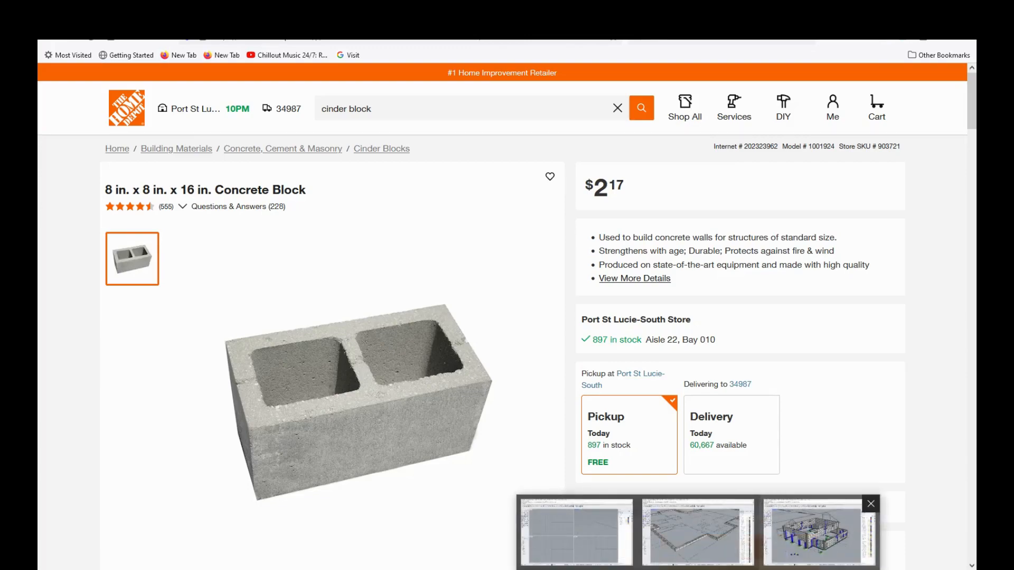
Step: Return to the concrete-block house model and zoom in on a corner footing
{"action": "left_click", "coordinate": [805, 540]}
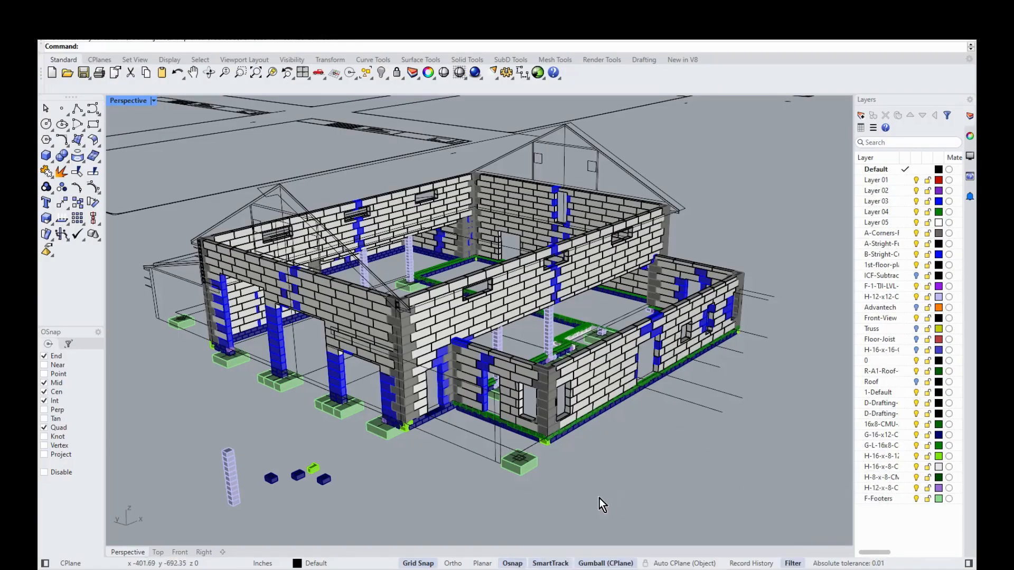
{"action": "scroll", "coordinate": [600, 513], "scroll_direction": "up", "scroll_amount": 3}
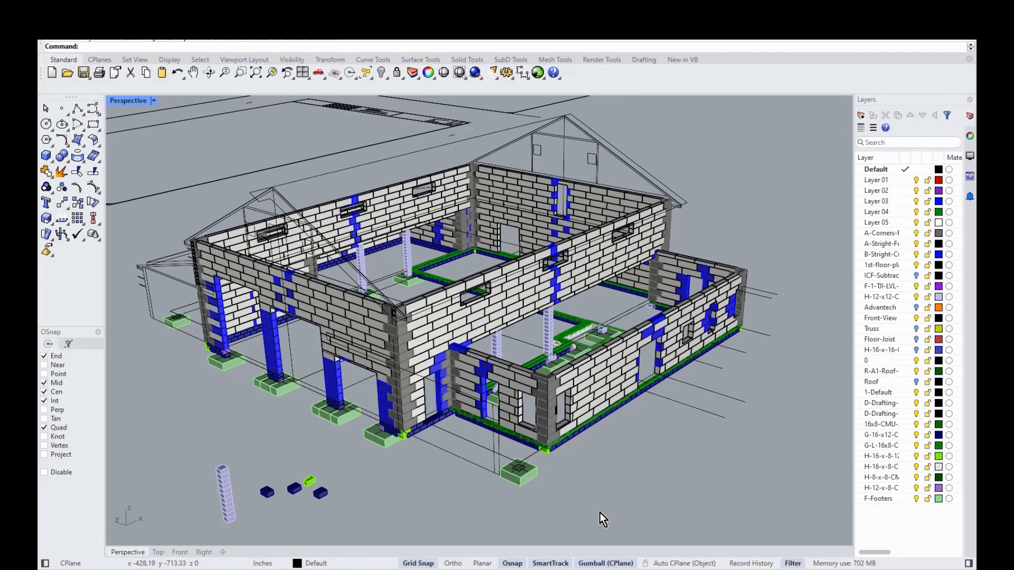
{"action": "scroll", "coordinate": [600, 513], "scroll_direction": "up", "scroll_amount": 5}
{"action": "scroll", "coordinate": [600, 513], "scroll_direction": "up", "scroll_amount": 3}
{"action": "scroll", "coordinate": [600, 512], "scroll_direction": "up", "scroll_amount": 3}
{"action": "scroll", "coordinate": [600, 512], "scroll_direction": "up", "scroll_amount": 2}
{"action": "scroll", "coordinate": [600, 513], "scroll_direction": "up", "scroll_amount": 2}
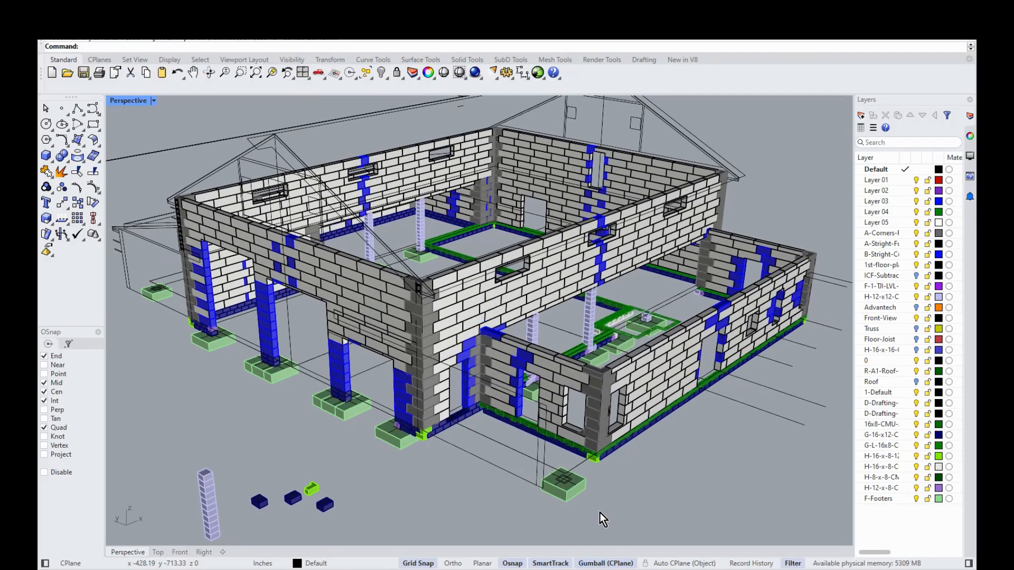
{"action": "scroll", "coordinate": [600, 512], "scroll_direction": "up", "scroll_amount": 4}
{"action": "scroll", "coordinate": [600, 512], "scroll_direction": "up", "scroll_amount": 5}
{"action": "scroll", "coordinate": [639, 465], "scroll_direction": "up", "scroll_amount": 5}
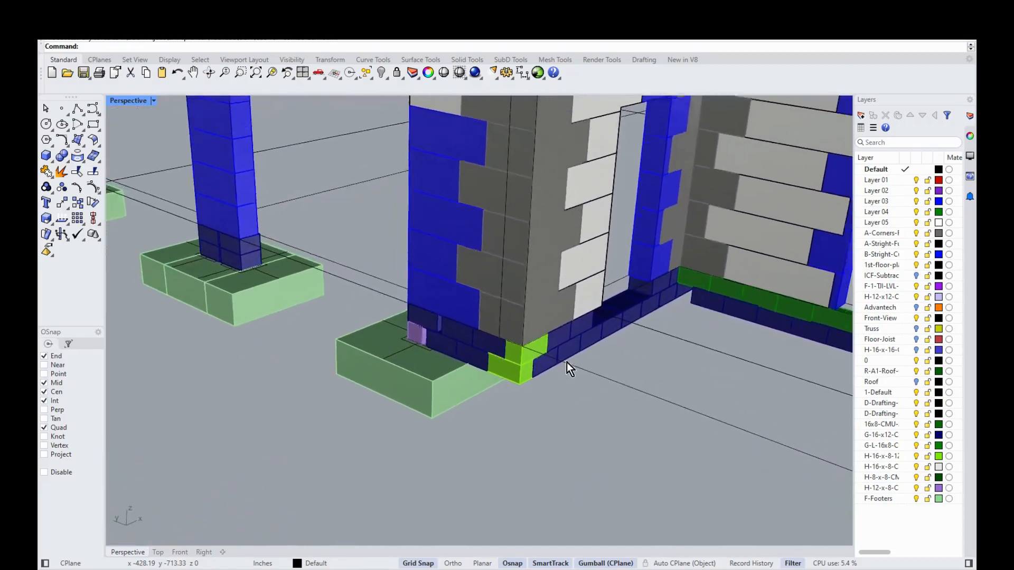
{"action": "scroll", "coordinate": [566, 363], "scroll_direction": "up", "scroll_amount": 5}
{"action": "right_click_drag", "start_coordinate": [466, 307], "coordinate": [633, 414]}
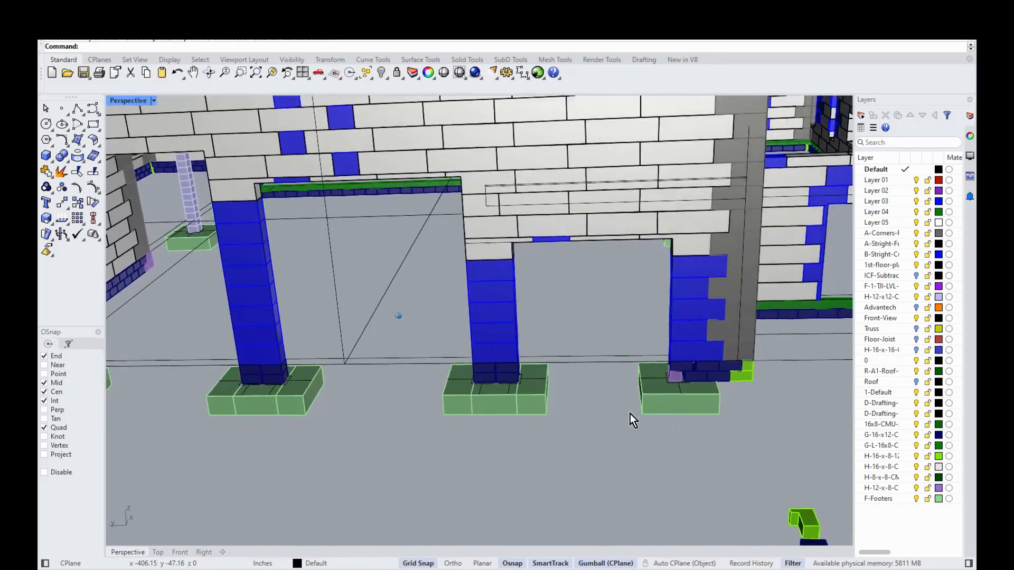
{"action": "scroll", "coordinate": [666, 395], "scroll_direction": "up", "scroll_amount": 10}
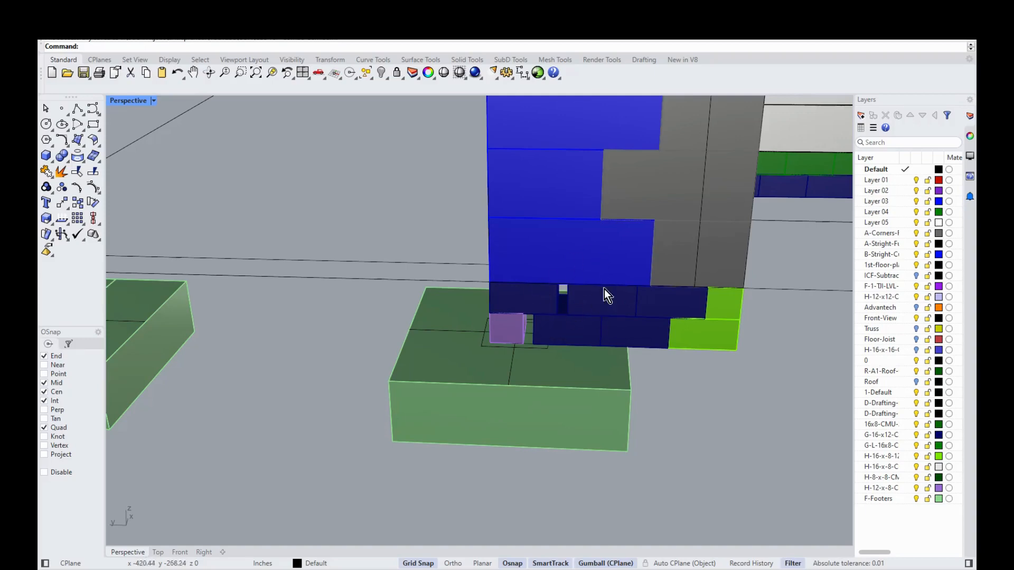
{"action": "right_click_drag", "start_coordinate": [599, 322], "coordinate": [467, 341]}
{"action": "right_click_drag", "start_coordinate": [488, 308], "coordinate": [448, 458]}
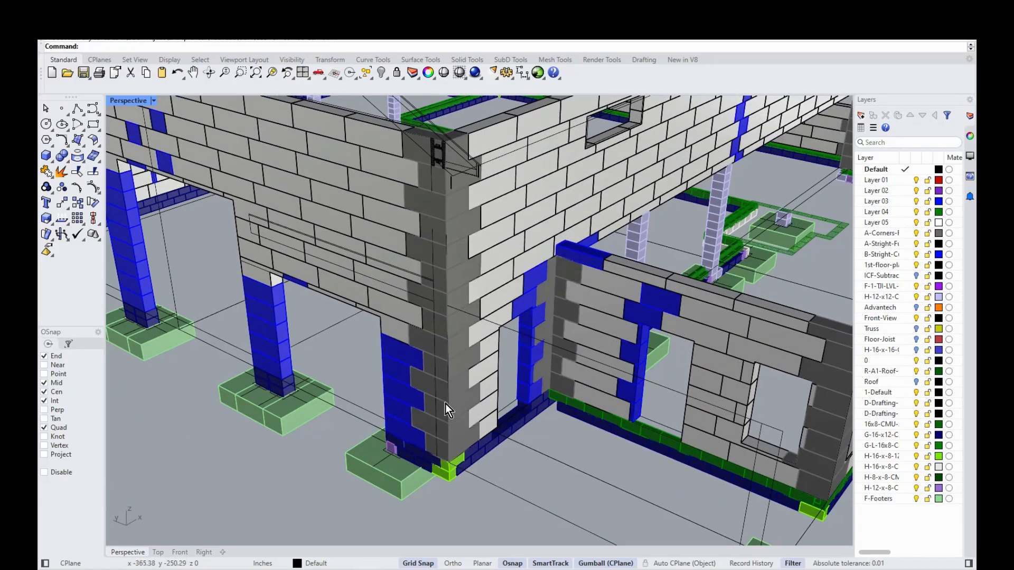
{"action": "scroll", "coordinate": [442, 172], "scroll_direction": "up", "scroll_amount": 8}
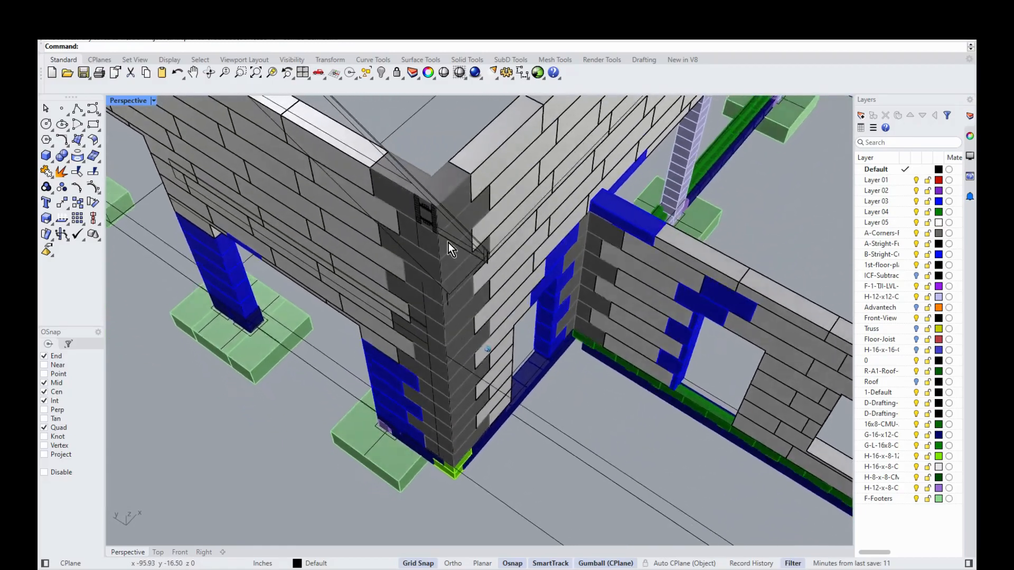
{"action": "right_click_drag", "start_coordinate": [430, 219], "coordinate": [661, 309]}
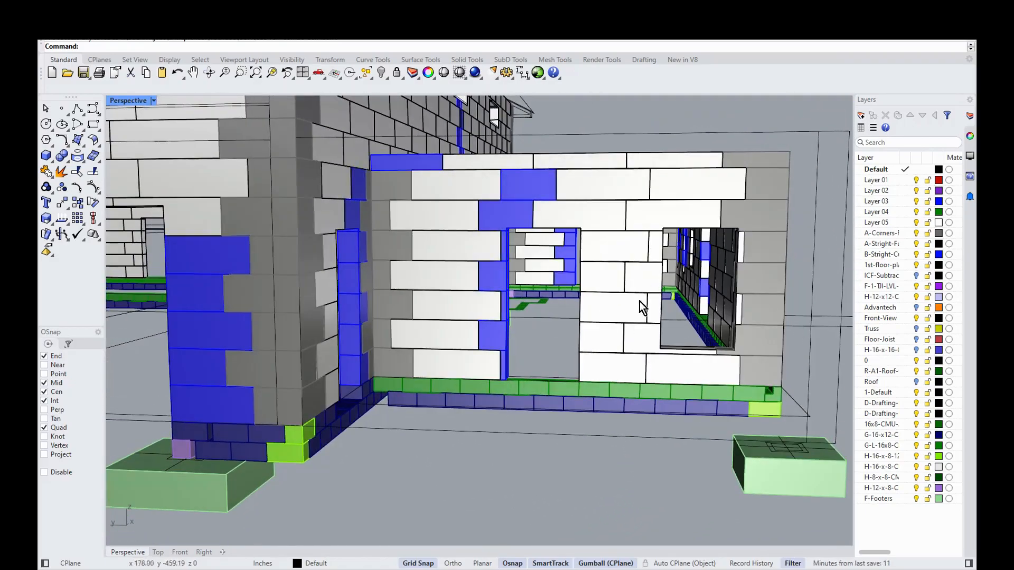
{"action": "right_click_drag", "start_coordinate": [680, 490], "coordinate": [427, 300]}
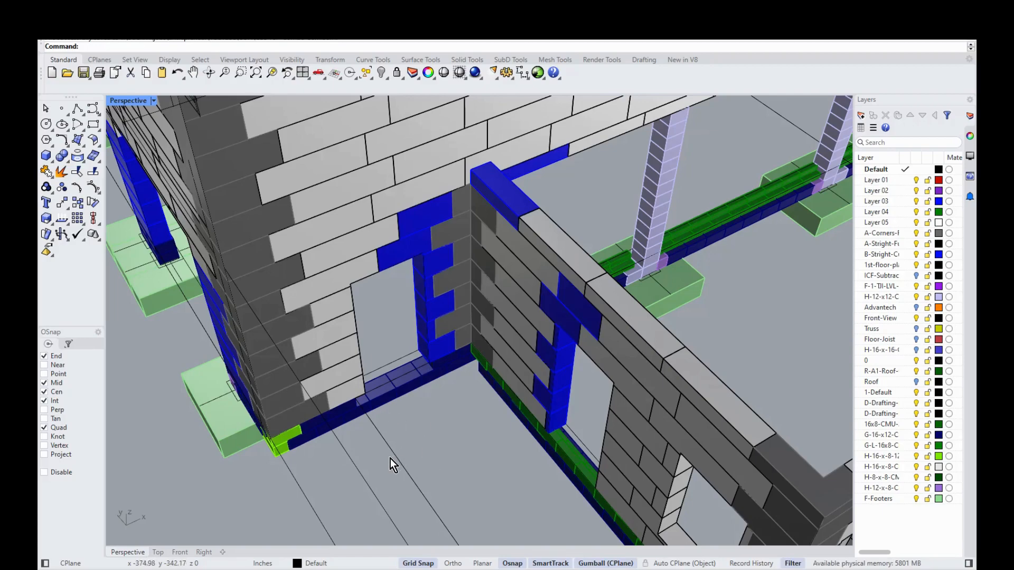
{"action": "right_click_drag", "start_coordinate": [455, 397], "coordinate": [493, 432]}
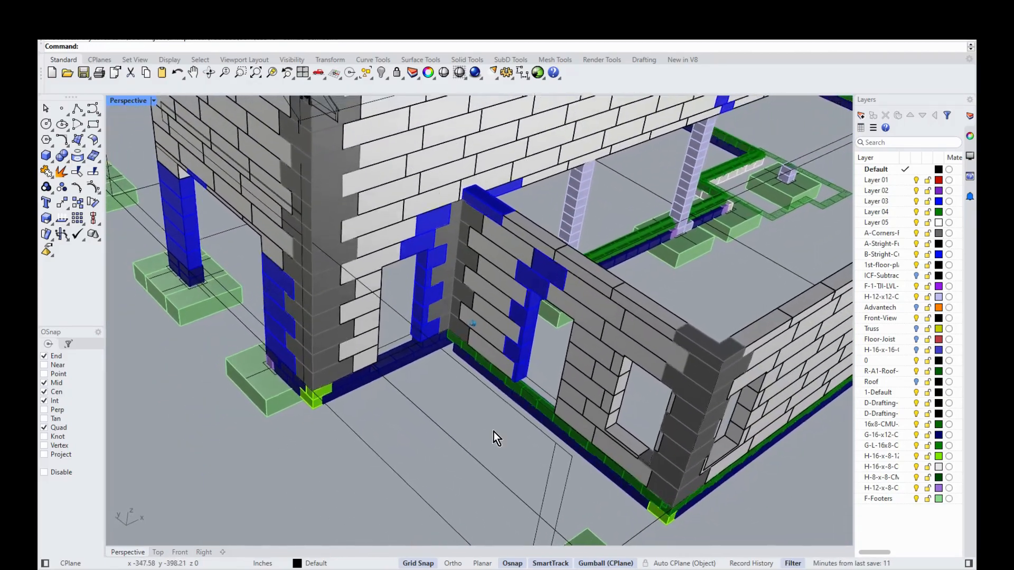
{"action": "scroll", "coordinate": [493, 432], "scroll_direction": "down", "scroll_amount": 10}
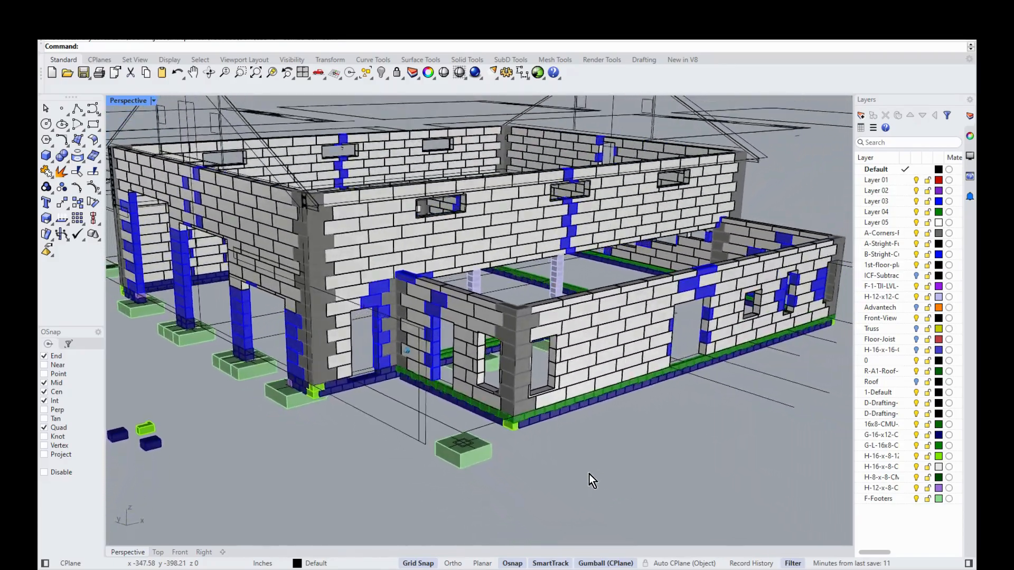
{"action": "right_click_drag", "start_coordinate": [592, 481], "coordinate": [549, 468]}
{"action": "right_click_drag", "start_coordinate": [518, 436], "coordinate": [562, 399]}
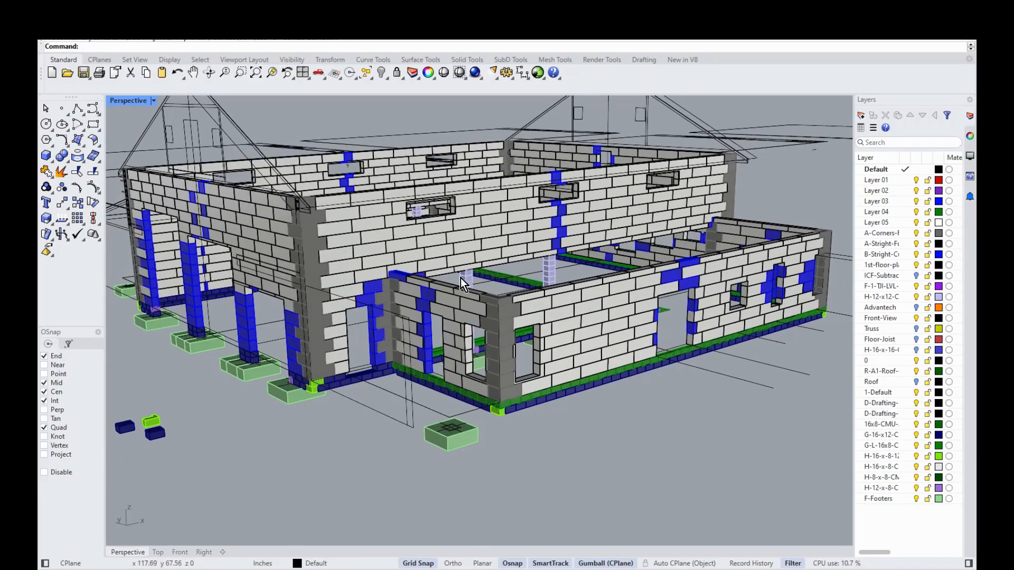
{"action": "scroll", "coordinate": [453, 449], "scroll_direction": "up", "scroll_amount": 5}
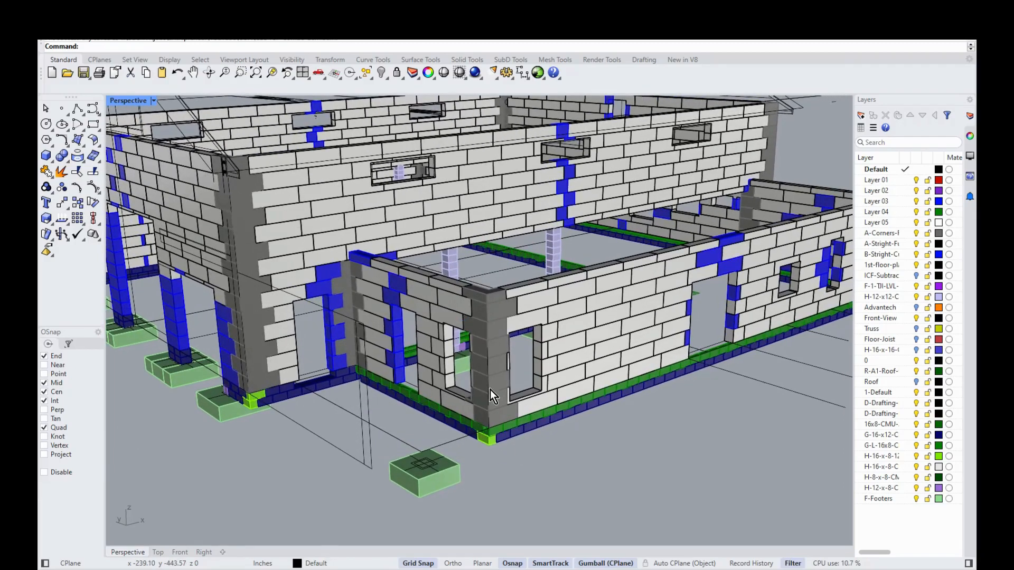
{"action": "right_click_drag", "start_coordinate": [475, 452], "coordinate": [392, 424]}
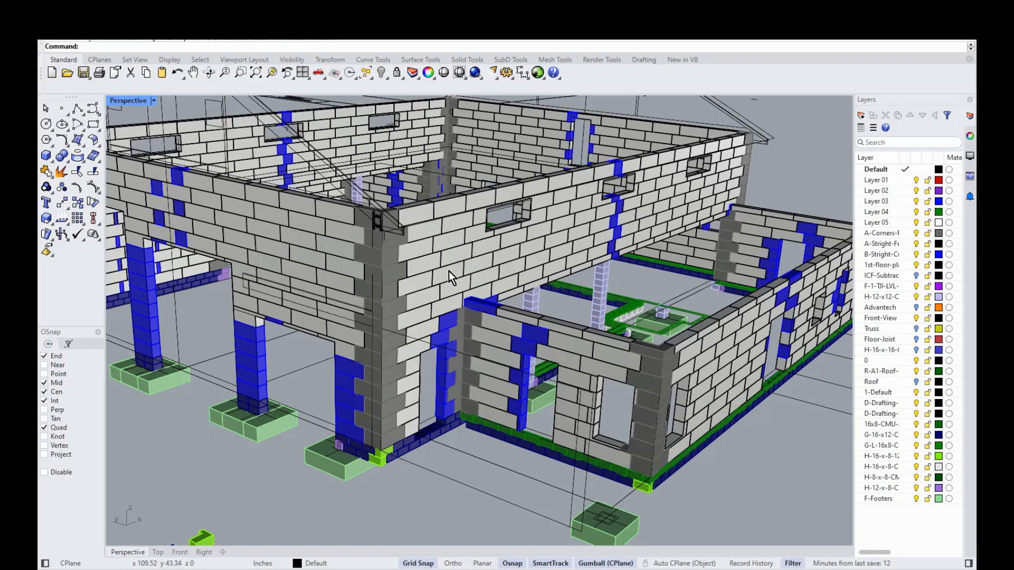
{"action": "scroll", "coordinate": [449, 271], "scroll_direction": "up", "scroll_amount": 1}
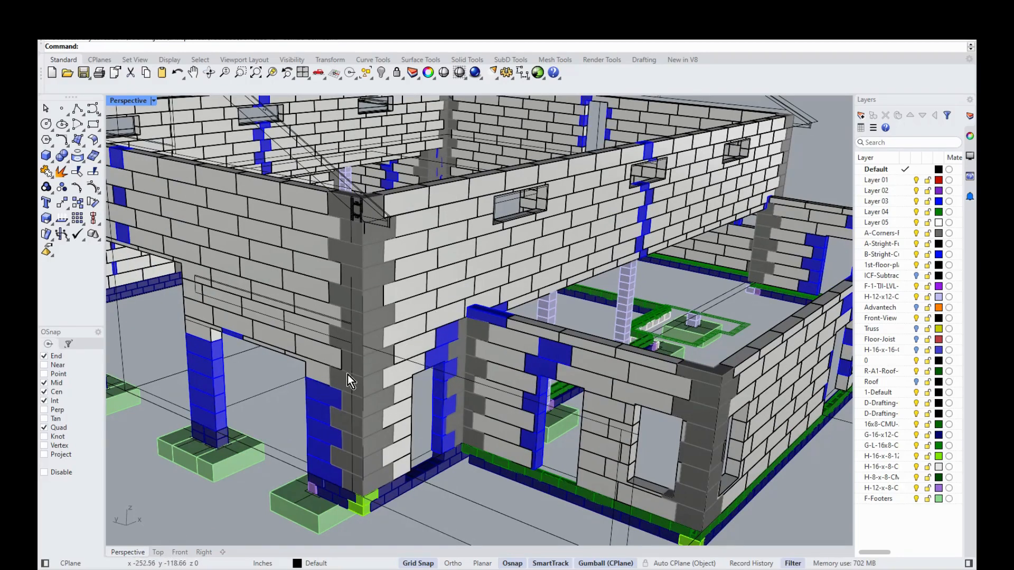
{"action": "scroll", "coordinate": [426, 264], "scroll_direction": "up", "scroll_amount": 1}
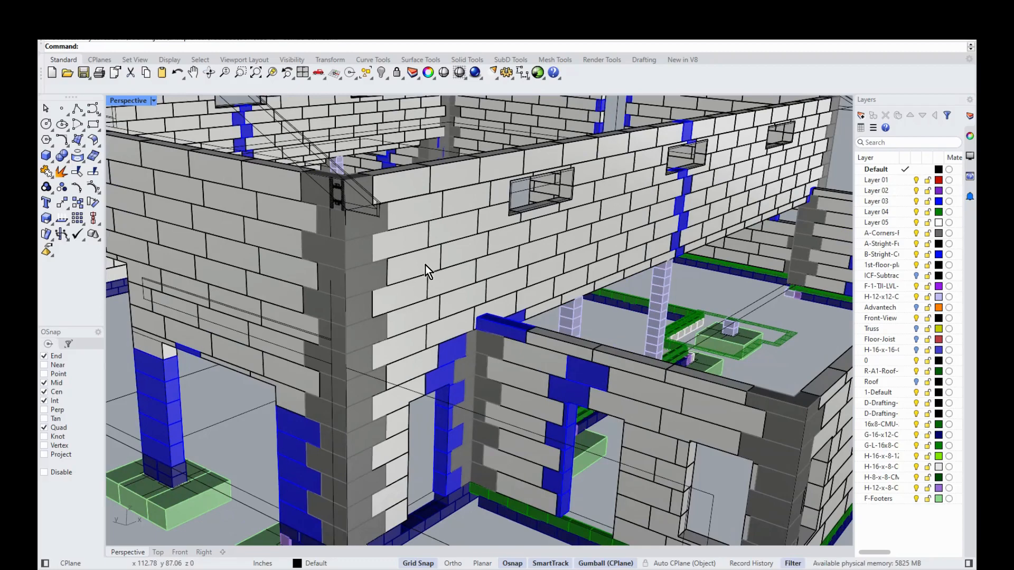
{"action": "scroll", "coordinate": [582, 240], "scroll_direction": "down", "scroll_amount": 5}
{"action": "scroll", "coordinate": [608, 219], "scroll_direction": "up", "scroll_amount": 6}
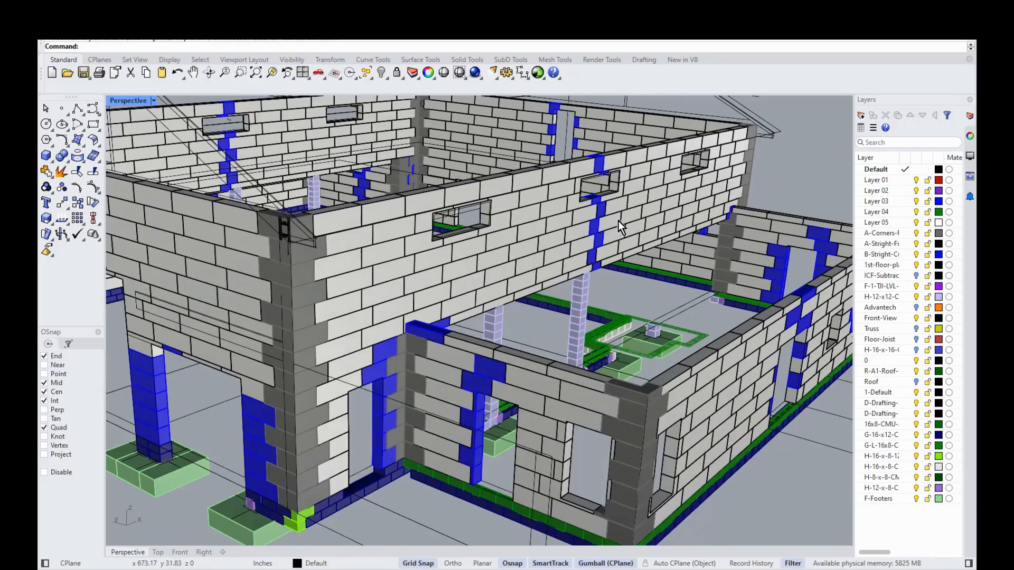
{"action": "scroll", "coordinate": [566, 278], "scroll_direction": "down", "scroll_amount": 4}
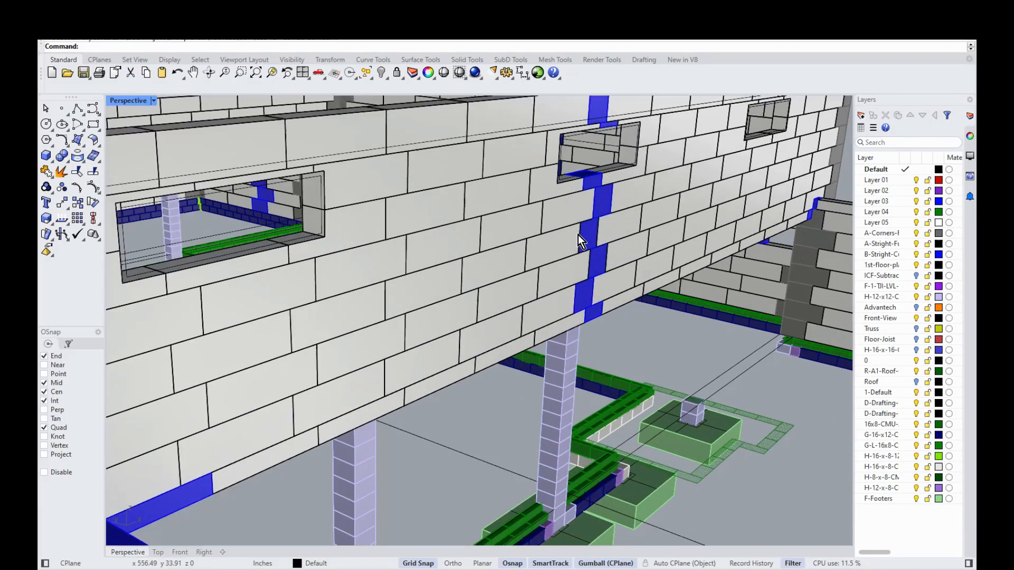
{"action": "scroll", "coordinate": [515, 225], "scroll_direction": "down", "scroll_amount": 2}
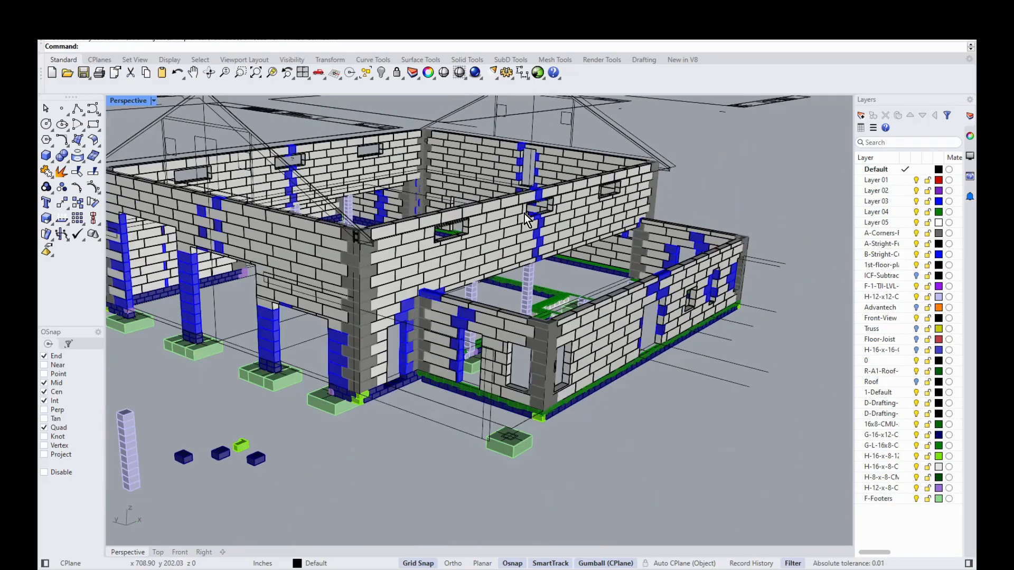
{"action": "scroll", "coordinate": [615, 455], "scroll_direction": "up", "scroll_amount": 4}
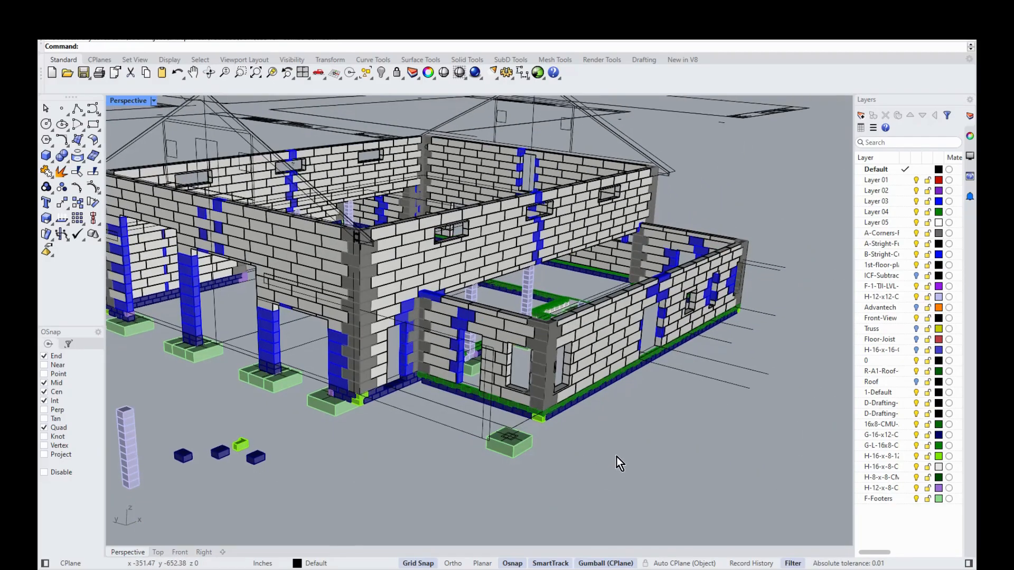
{"action": "scroll", "coordinate": [621, 478], "scroll_direction": "up", "scroll_amount": 5}
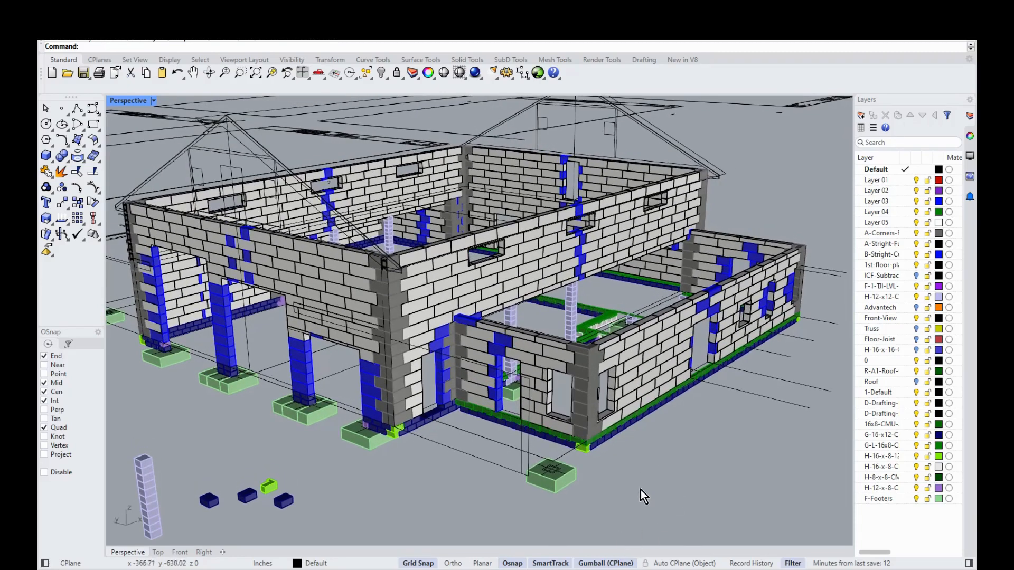
{"action": "scroll", "coordinate": [664, 452], "scroll_direction": "up", "scroll_amount": 4}
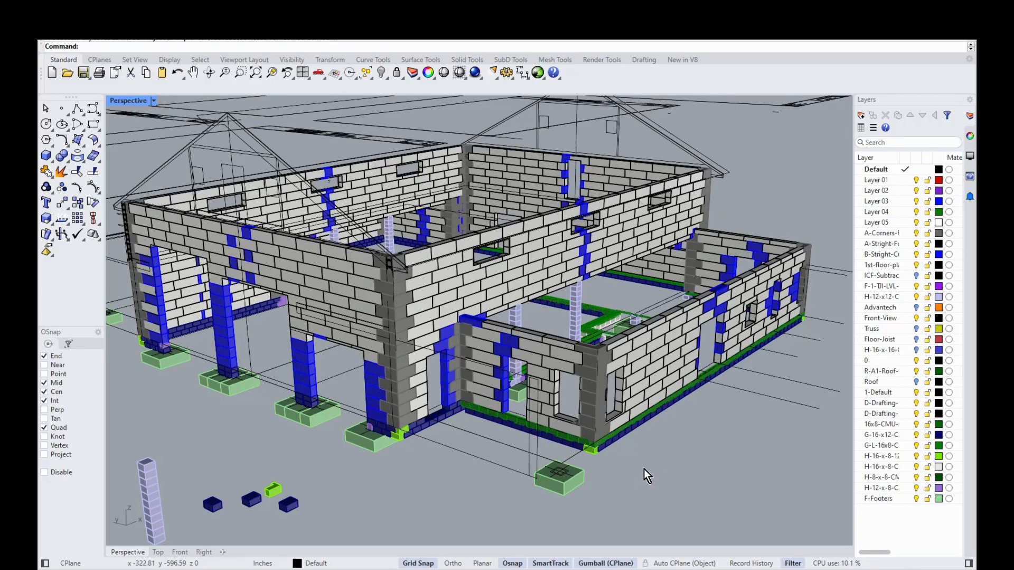
{"action": "mouse_move", "coordinate": [645, 484]}
{"action": "right_mouse_down"}
{"action": "mouse_move", "coordinate": [660, 487]}
{"action": "mouse_move", "coordinate": [645, 490]}
{"action": "right_mouse_up"}
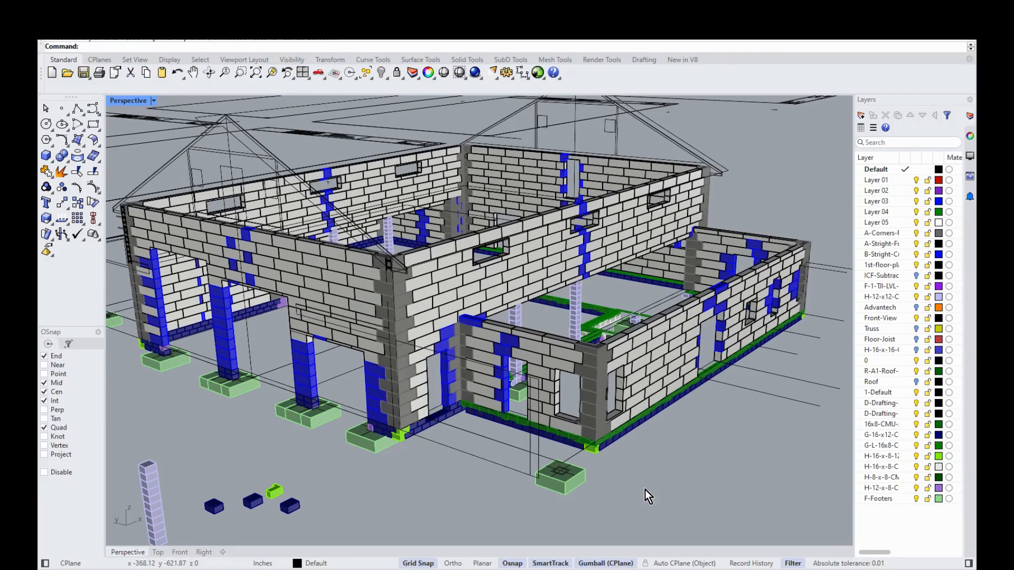
{"action": "right_click_drag", "start_coordinate": [683, 461], "coordinate": [605, 486]}
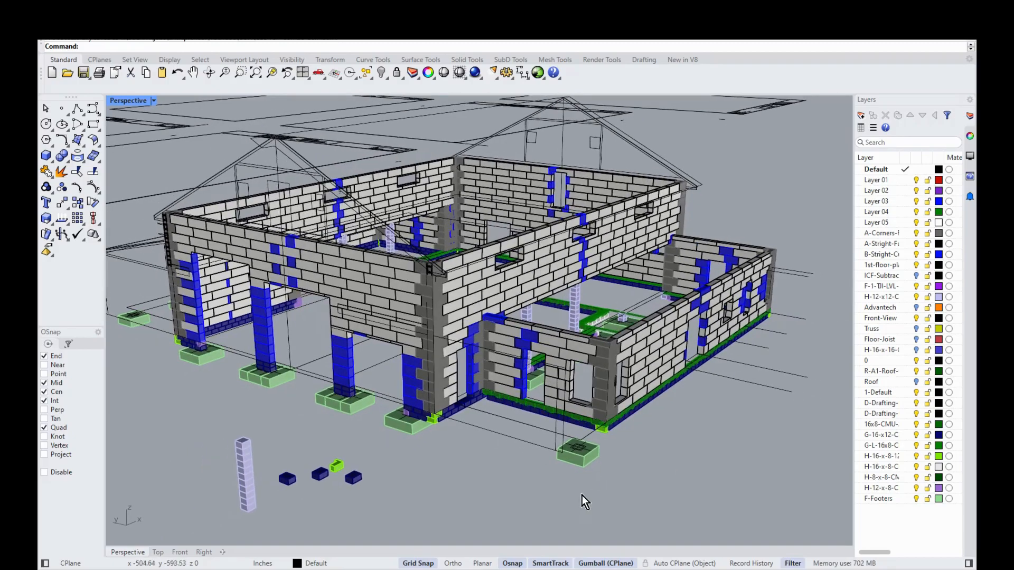
{"action": "scroll", "coordinate": [417, 447], "scroll_direction": "up", "scroll_amount": 1}
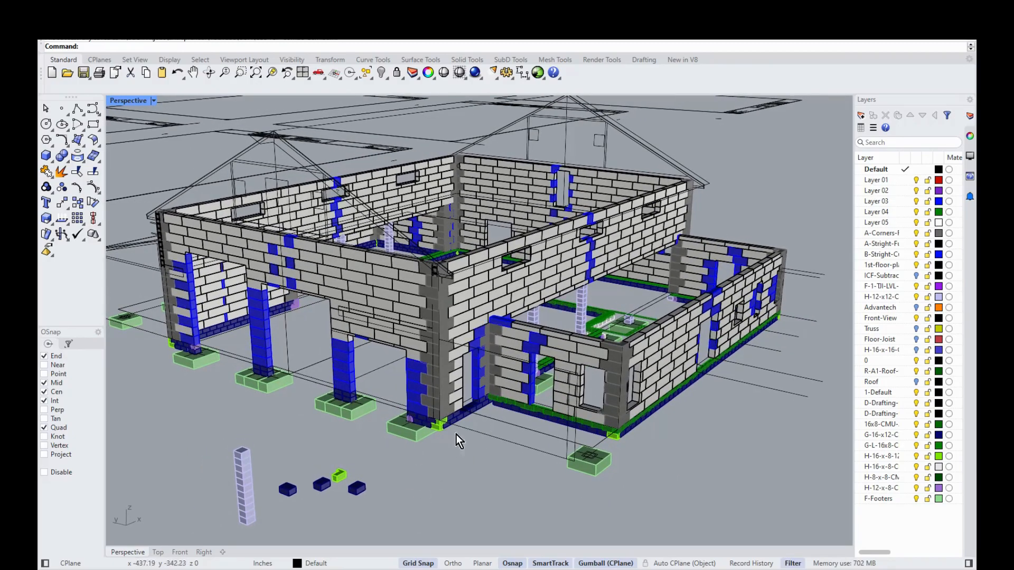
{"action": "right_click_drag", "start_coordinate": [440, 466], "coordinate": [461, 508]}
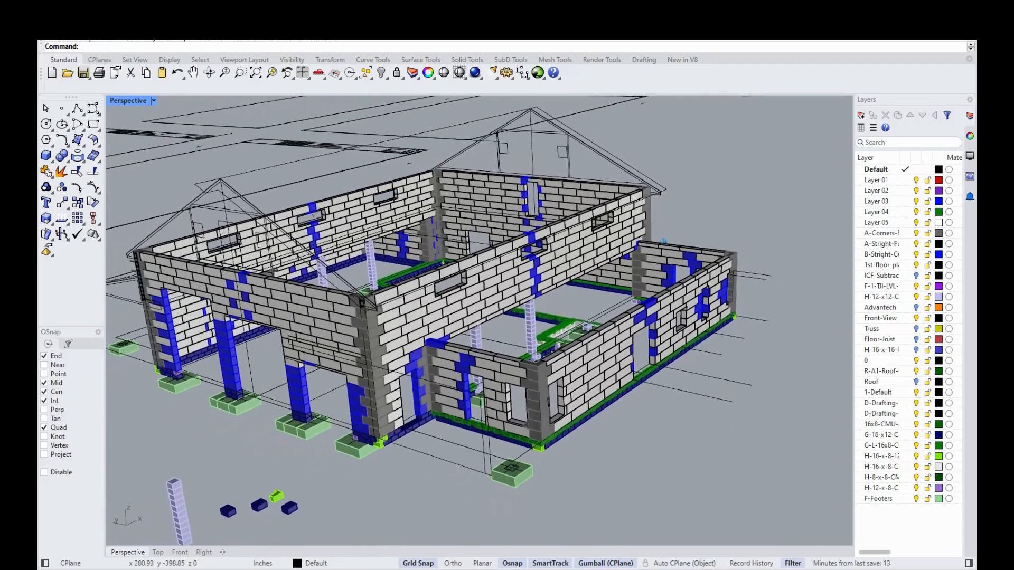
Step: Switch to the empty model window and maximize the Top viewport
{"action": "mouse_move", "coordinate": [698, 569]}
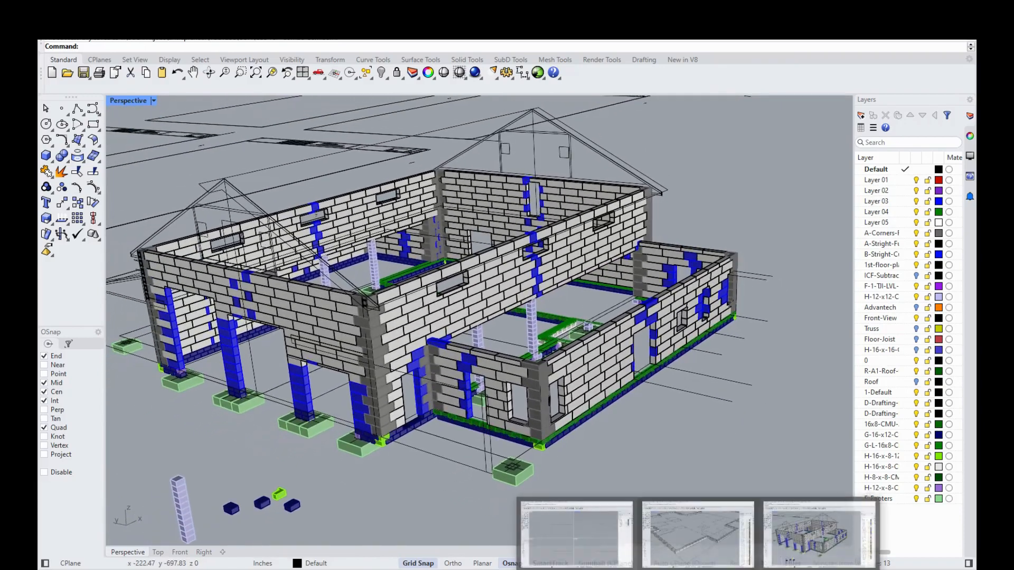
{"action": "left_click", "coordinate": [600, 550]}
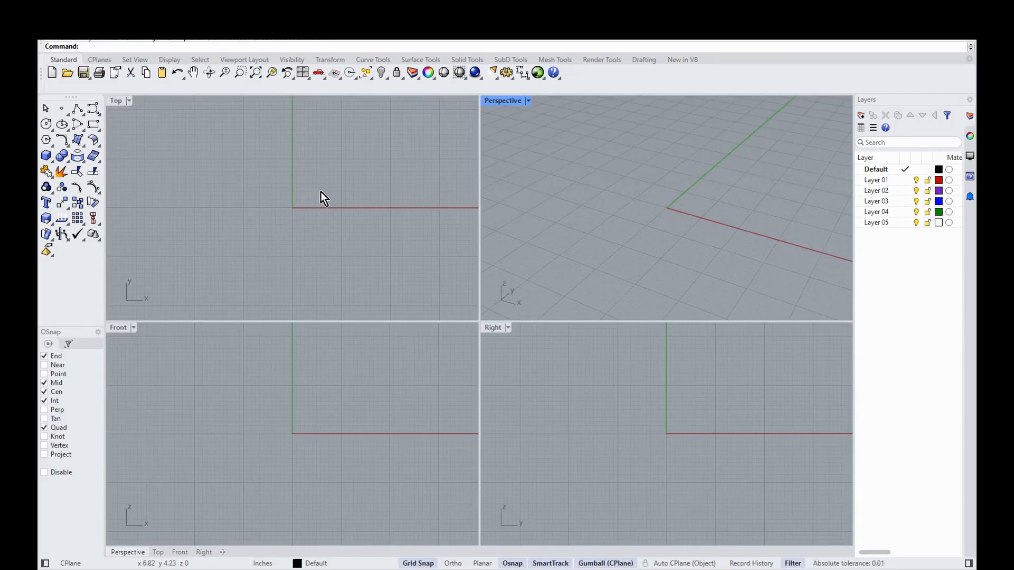
{"action": "double_click", "coordinate": [117, 101]}
{"action": "scroll", "coordinate": [586, 269], "scroll_direction": "up", "scroll_amount": 5}
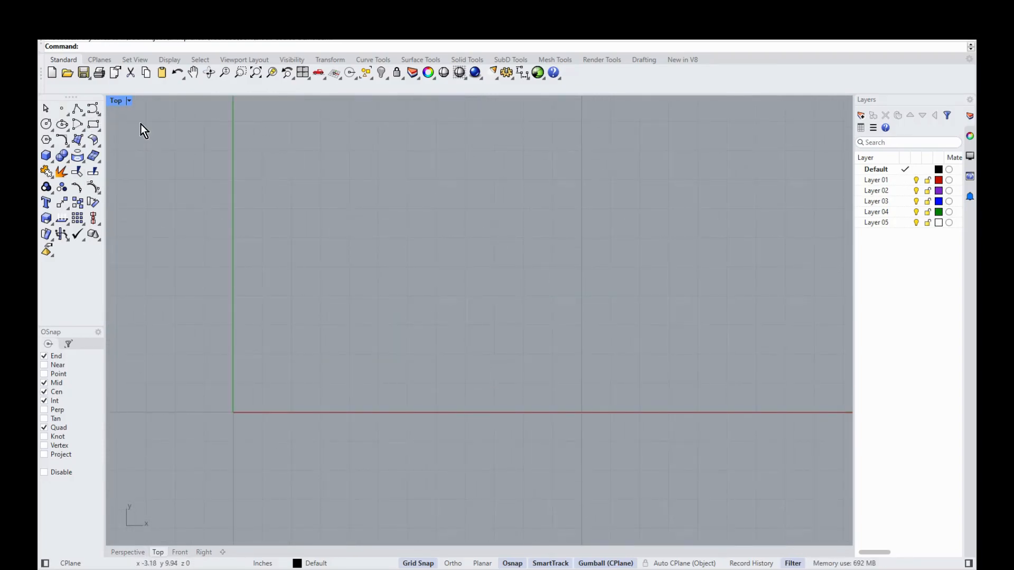
{"action": "left_click", "coordinate": [93, 126]}
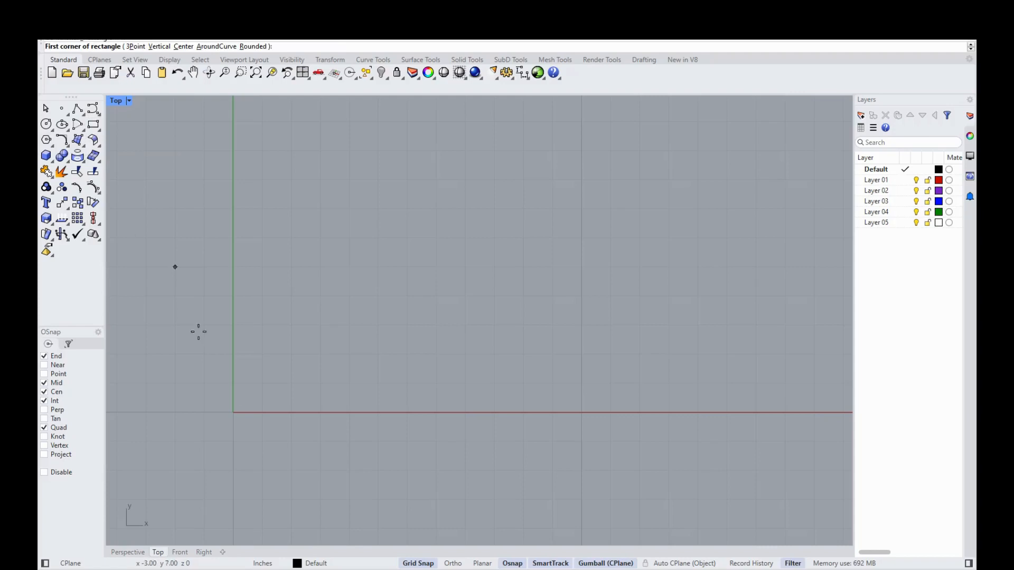
{"action": "left_click", "coordinate": [234, 412]}
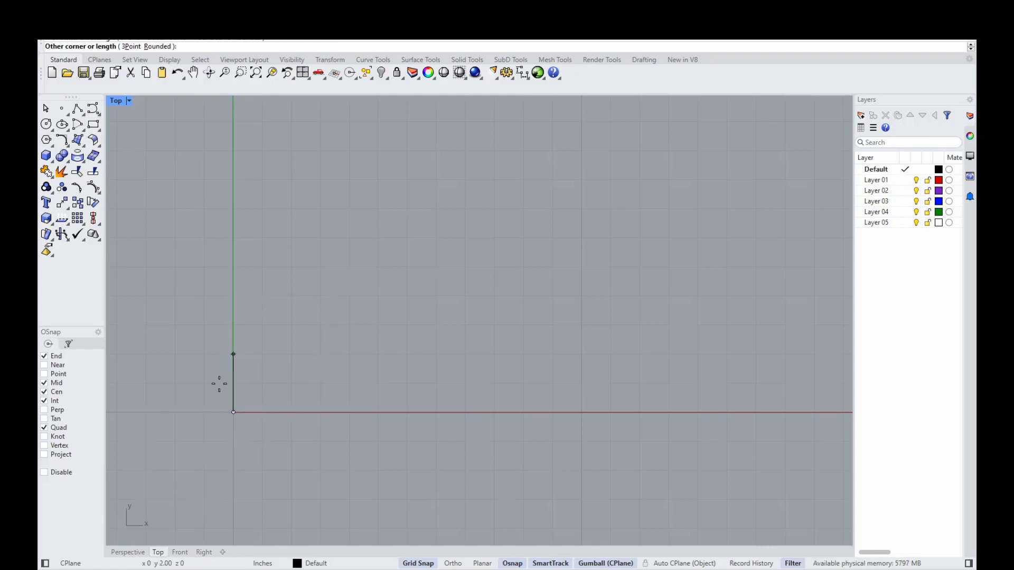
{"action": "type", "text": "@16"}
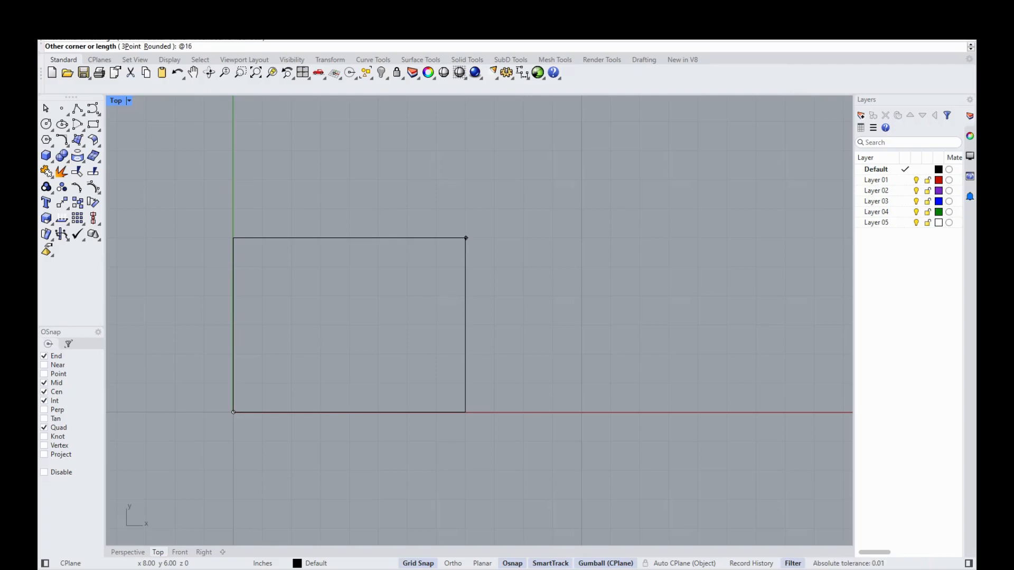
{"action": "type", "text": ",8"}
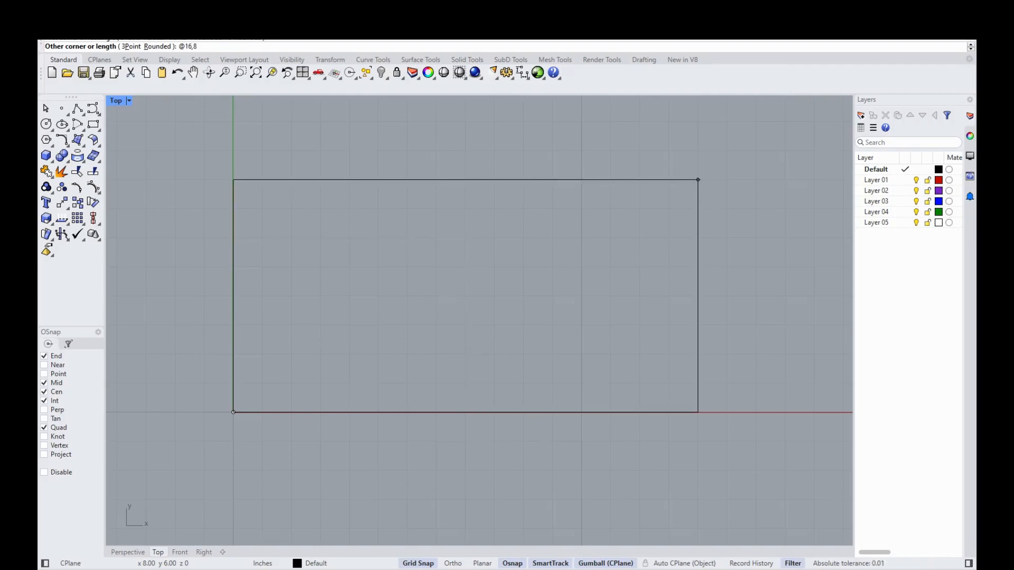
{"action": "key", "text": "Return"}
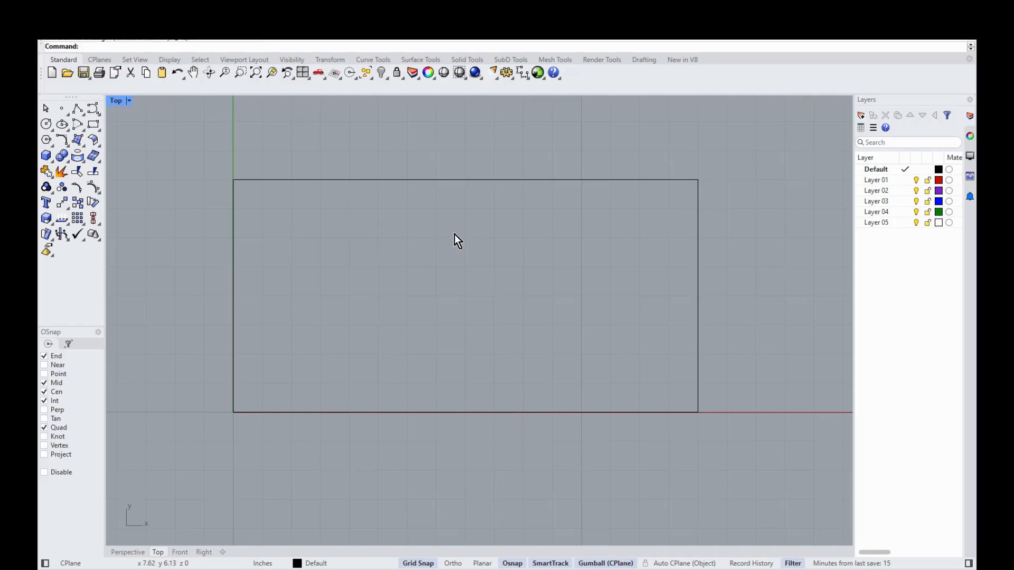
Step: In Perspective, extrude the rectangle into a closed solid box 8 inches tall
{"action": "left_click", "coordinate": [134, 554]}
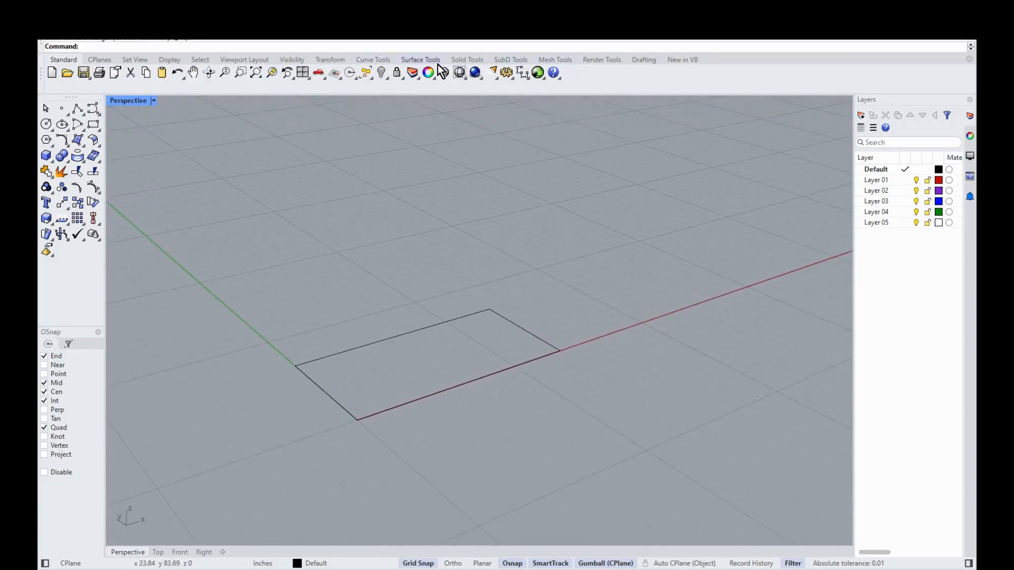
{"action": "left_click", "coordinate": [469, 61]}
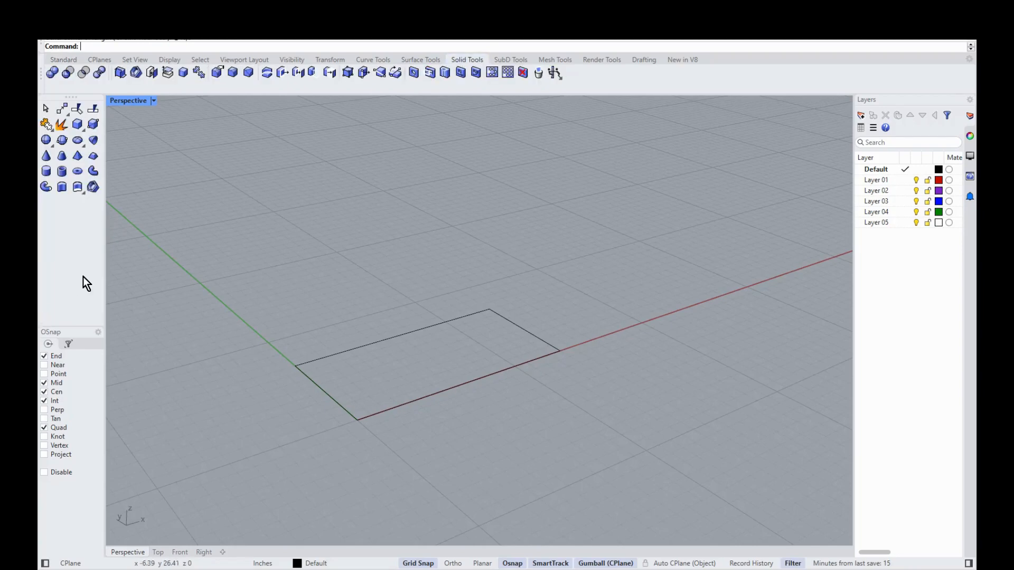
{"action": "left_click", "coordinate": [66, 193]}
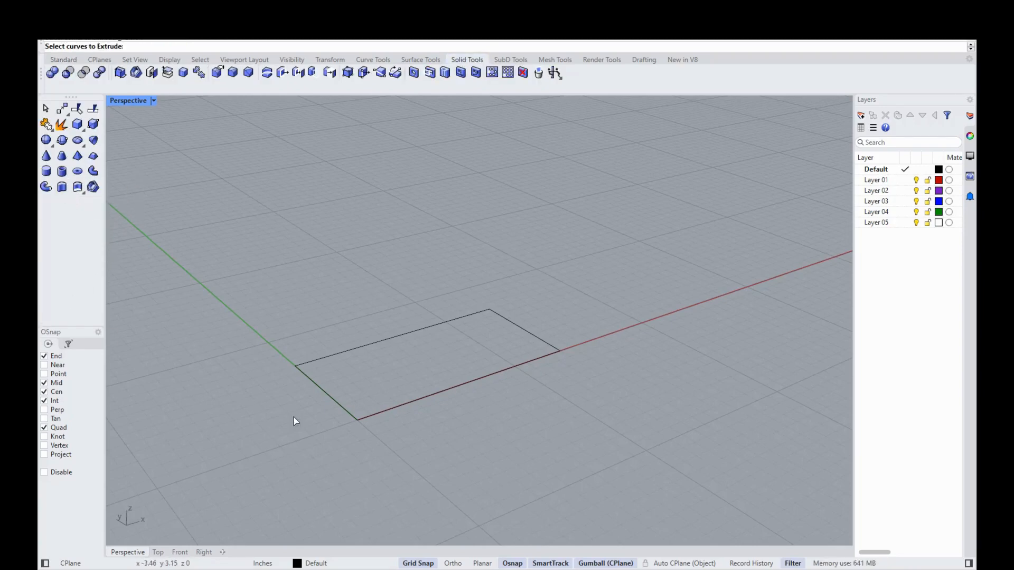
{"action": "left_click", "coordinate": [315, 385]}
{"action": "key", "text": "Return"}
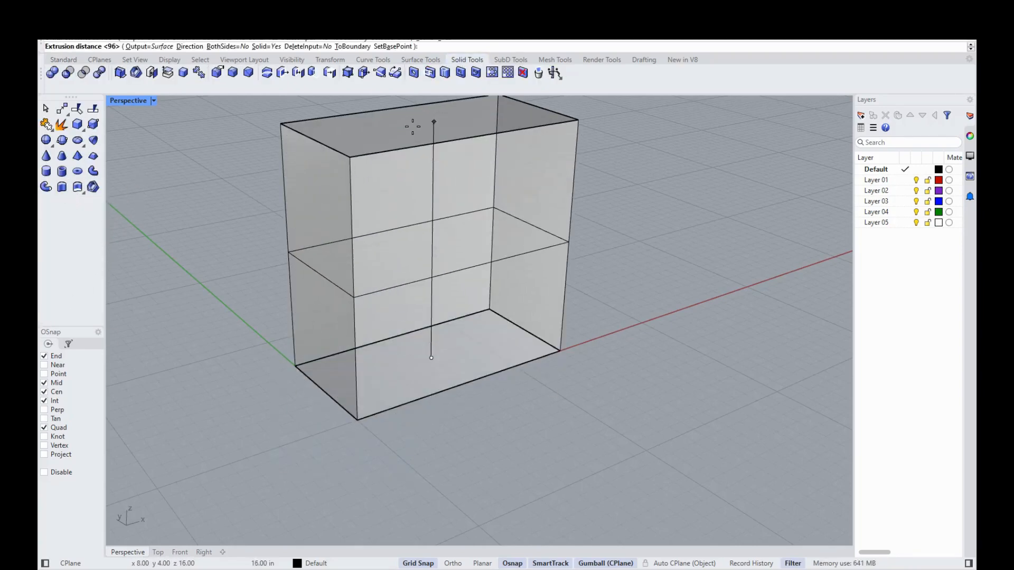
{"action": "type", "text": "8"}
{"action": "key", "text": "Return"}
Step: Select the base rectangle under the box and drag it off to the left
{"action": "scroll", "coordinate": [483, 436], "scroll_direction": "down", "scroll_amount": 3}
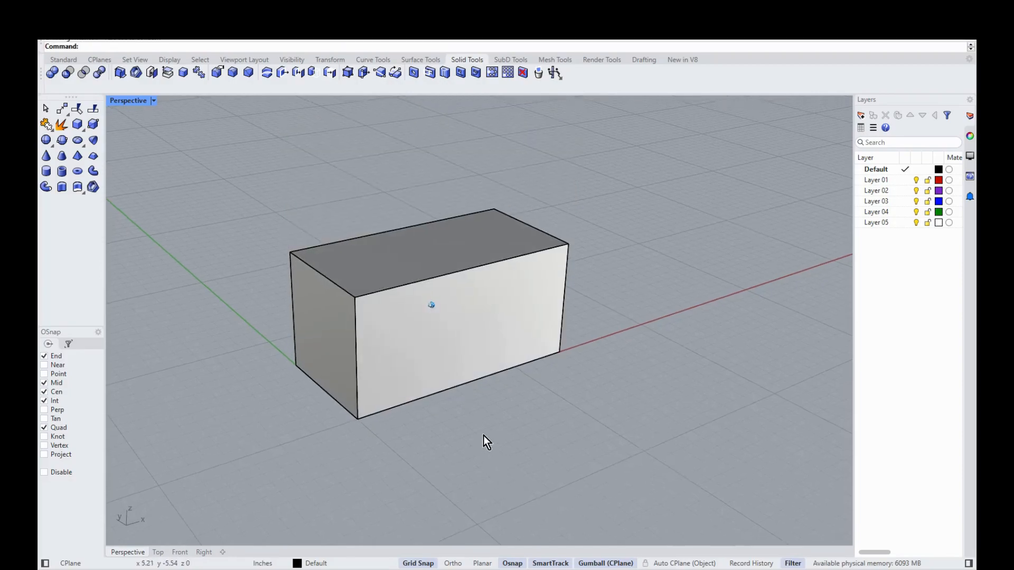
{"action": "scroll", "coordinate": [422, 407], "scroll_direction": "down", "scroll_amount": 5}
{"action": "left_click", "coordinate": [423, 398]}
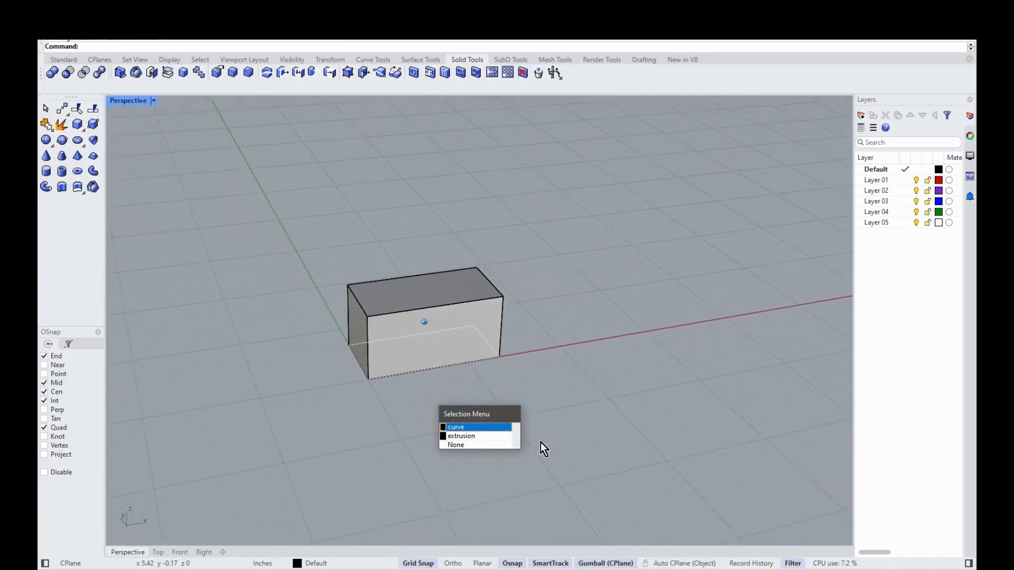
{"action": "left_click", "coordinate": [492, 428]}
{"action": "scroll", "coordinate": [475, 334], "scroll_direction": "down", "scroll_amount": 2}
{"action": "left_click_drag", "start_coordinate": [490, 334], "coordinate": [232, 344]}
{"action": "scroll", "coordinate": [508, 408], "scroll_direction": "up", "scroll_amount": 4}
{"action": "scroll", "coordinate": [387, 443], "scroll_direction": "up", "scroll_amount": 3}
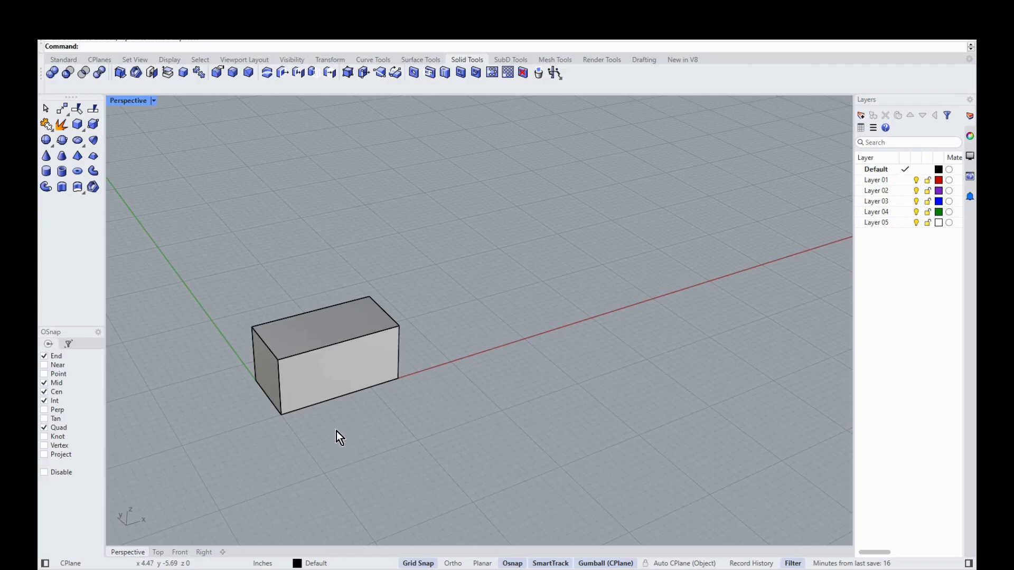
Step: Copy the box end to end, then copy the pair, making a row of four blocks
{"action": "key", "text": "Return"}
{"action": "left_click", "coordinate": [334, 364]}
{"action": "key", "text": "Return"}
{"action": "left_click", "coordinate": [281, 414]}
{"action": "left_click", "coordinate": [397, 377]}
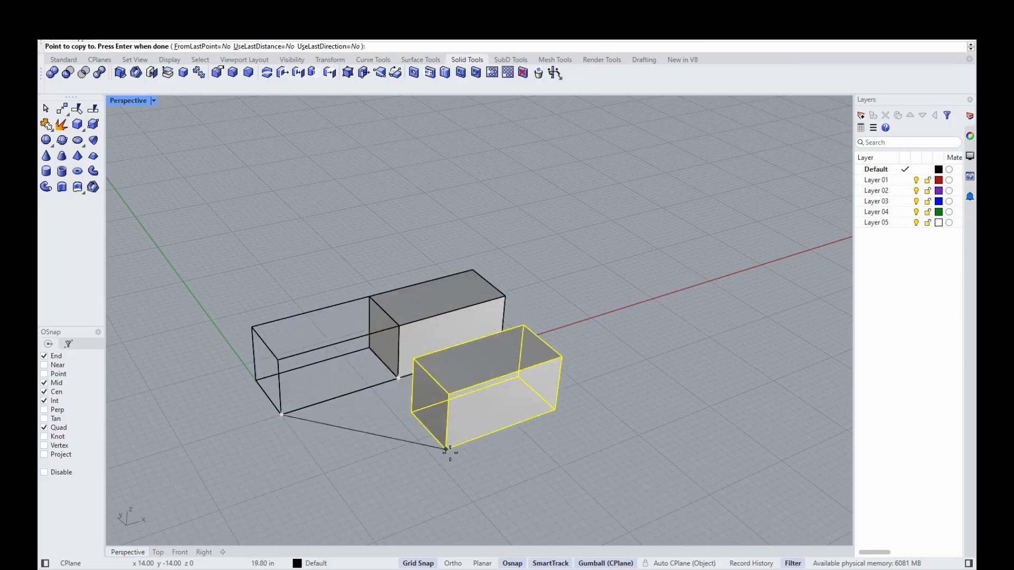
{"action": "key", "text": "Return"}
{"action": "key", "text": "Return"}
{"action": "left_click", "coordinate": [404, 337]}
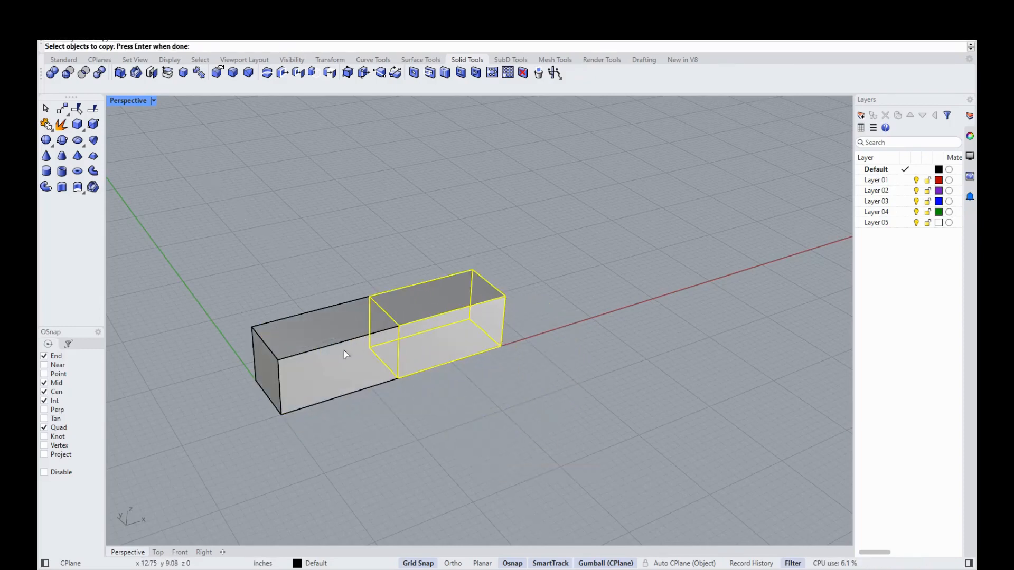
{"action": "left_click", "coordinate": [352, 363]}
{"action": "key", "text": "Return"}
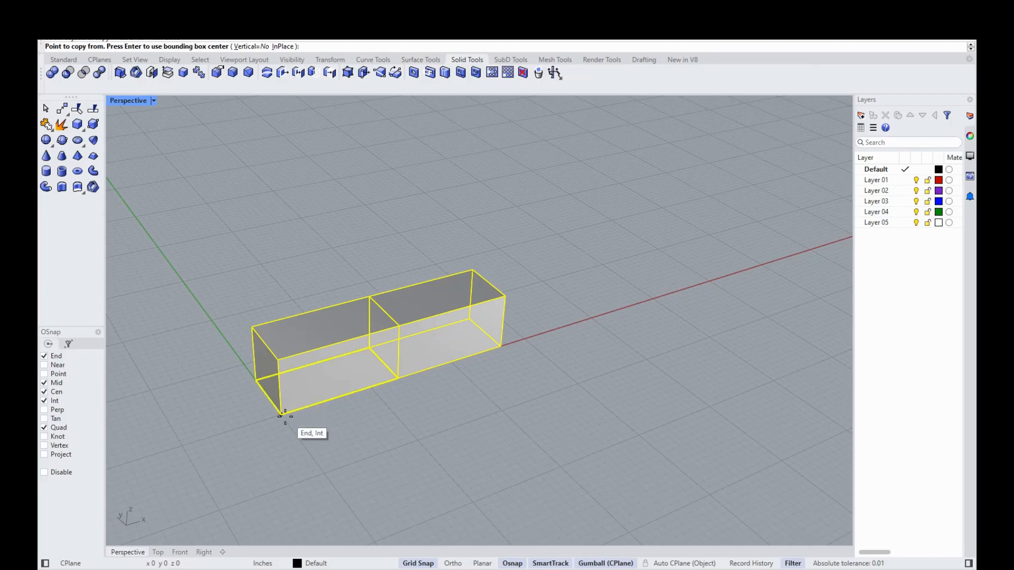
{"action": "left_click", "coordinate": [281, 415]}
{"action": "left_click", "coordinate": [498, 345]}
{"action": "key", "text": "Return"}
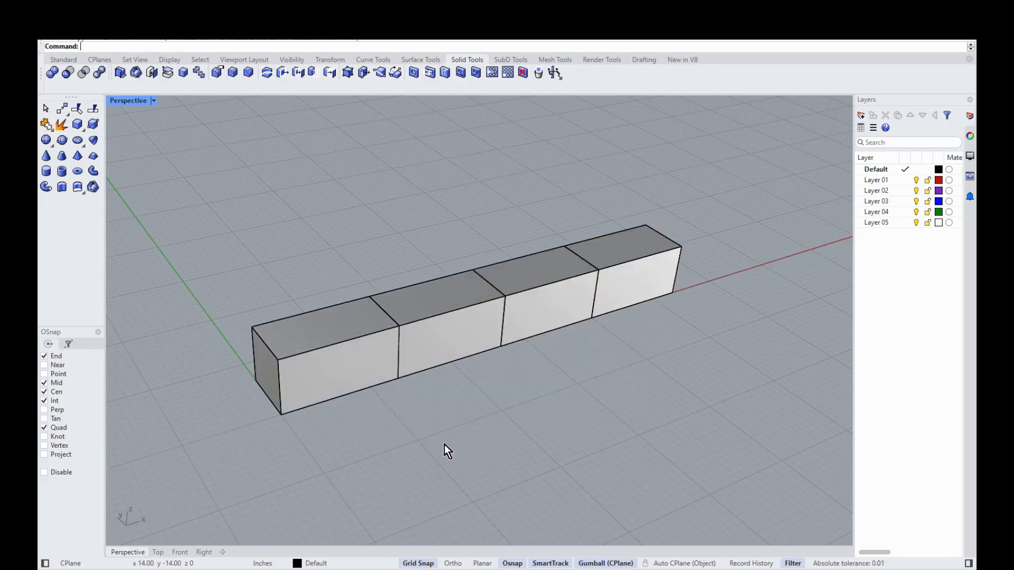
Step: Copy the four blocks along the row to extend it to eight
{"action": "key", "text": "Return"}
{"action": "left_click", "coordinate": [639, 285]}
{"action": "left_click", "coordinate": [533, 317]}
{"action": "left_click", "coordinate": [485, 346]}
{"action": "left_click", "coordinate": [334, 369]}
{"action": "key", "text": "Return"}
{"action": "left_click", "coordinate": [282, 414]}
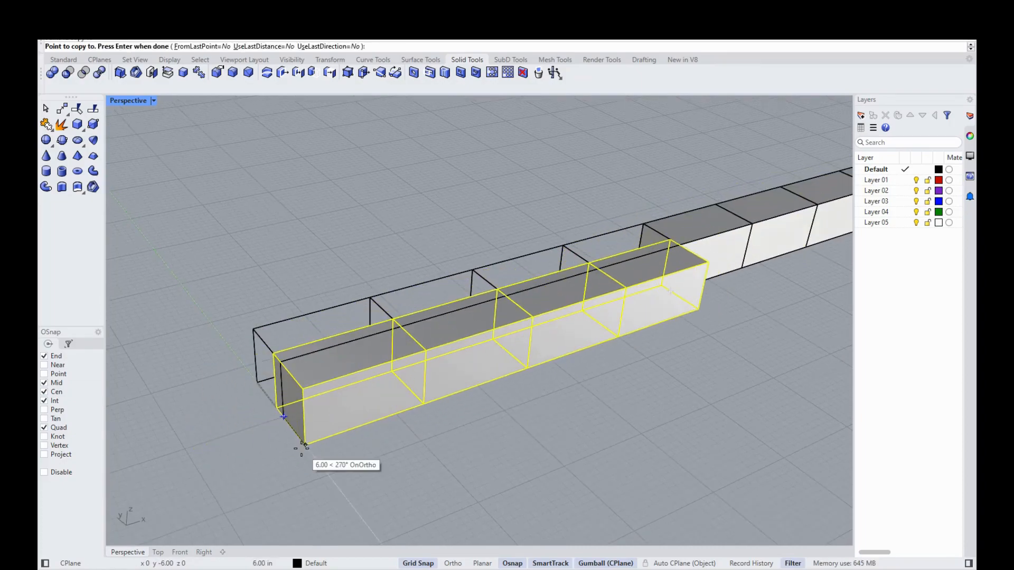
{"action": "left_click", "coordinate": [281, 415]}
{"action": "key", "text": "Return"}
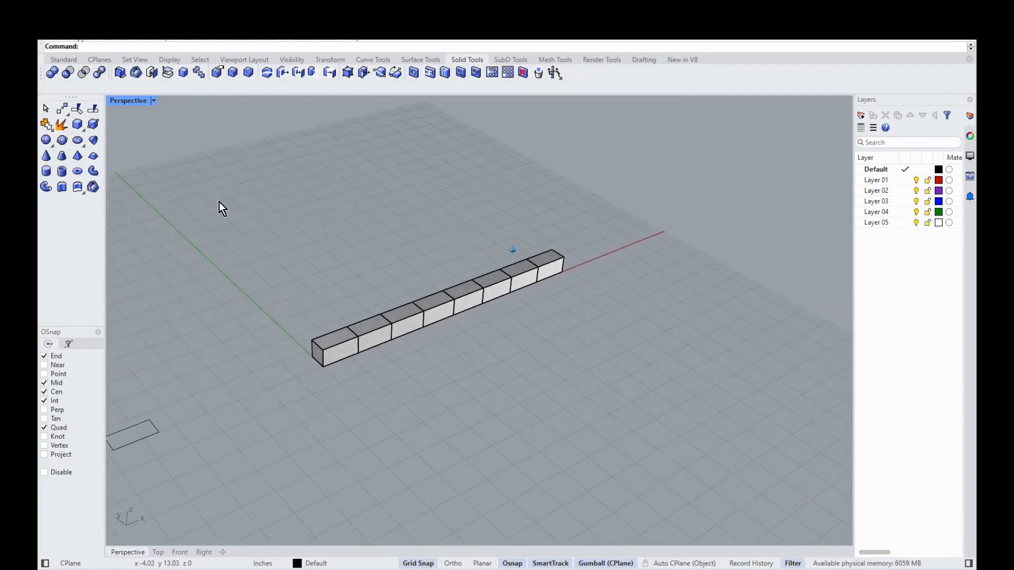
Step: Window-select the eight-block row and Alt-drag a duplicate to the lower right
{"action": "left_click_drag", "start_coordinate": [623, 423], "coordinate": [351, 220]}
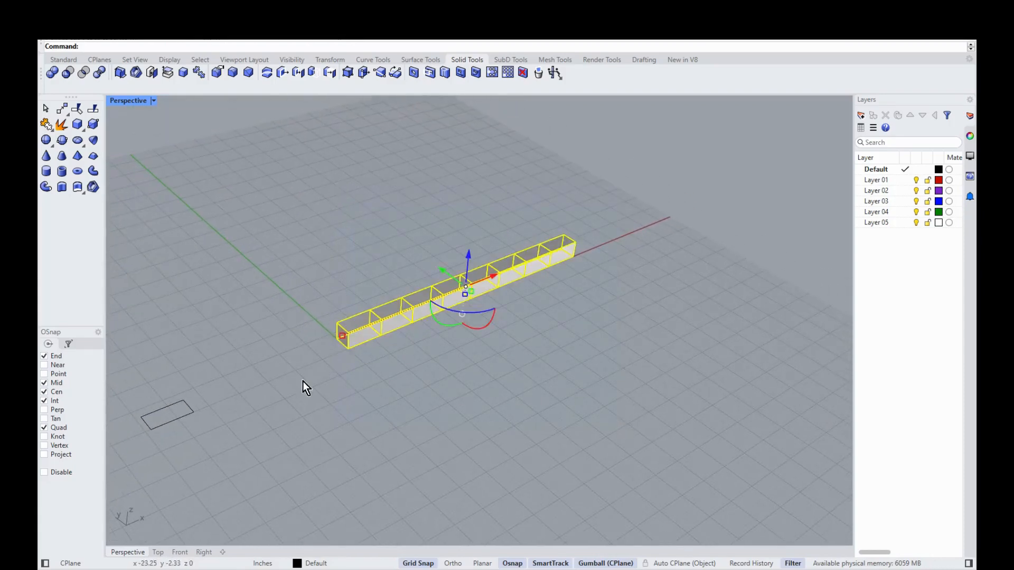
{"action": "key", "text": "alt"}
{"action": "left_click_drag", "start_coordinate": [441, 267], "coordinate": [685, 453]}
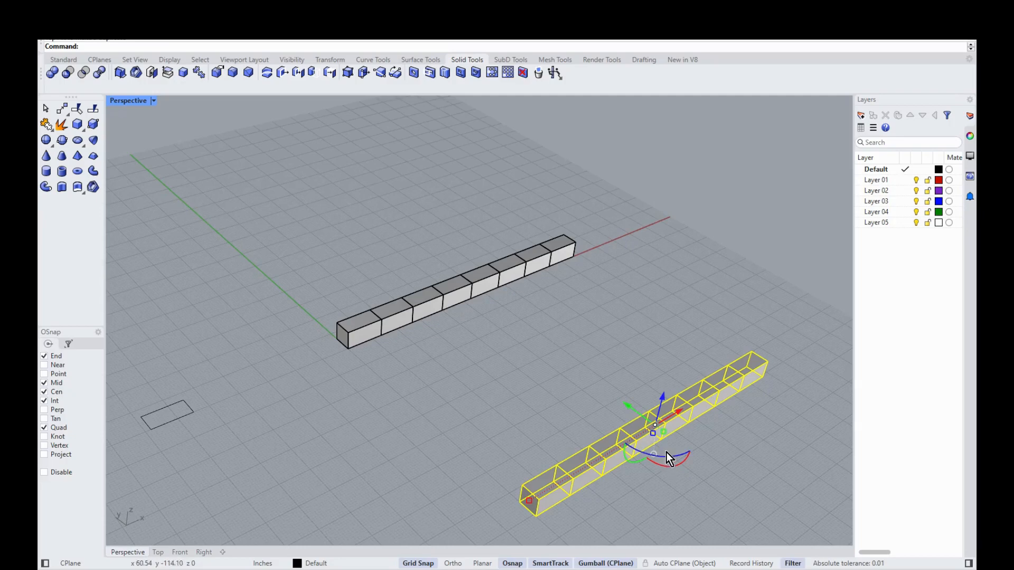
{"action": "left_click", "coordinate": [664, 458]}
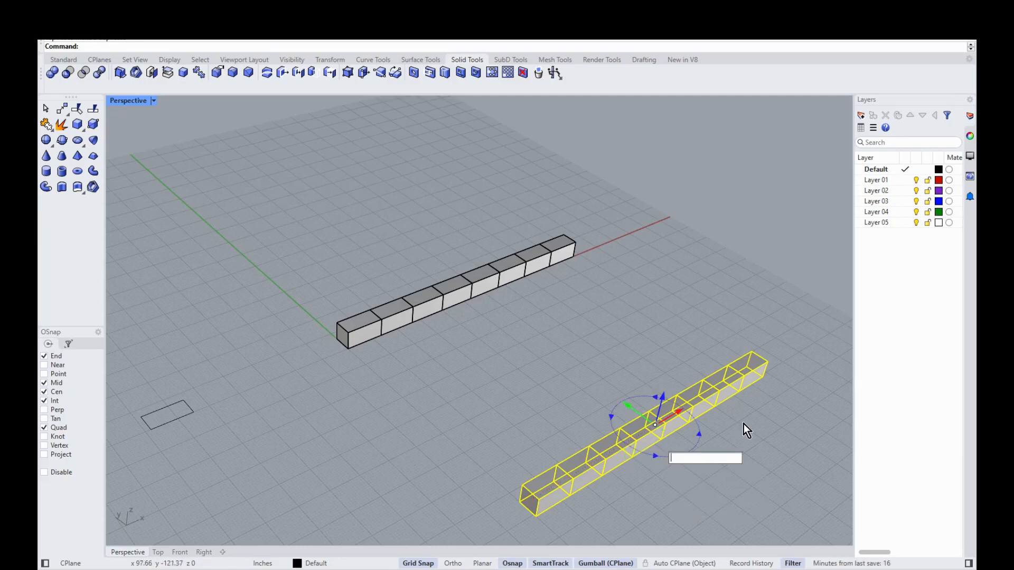
Step: Rotate the duplicate row 90 degrees
{"action": "type", "text": "90"}
{"action": "key", "text": "Return"}
{"action": "scroll", "coordinate": [607, 389], "scroll_direction": "down", "scroll_amount": 4}
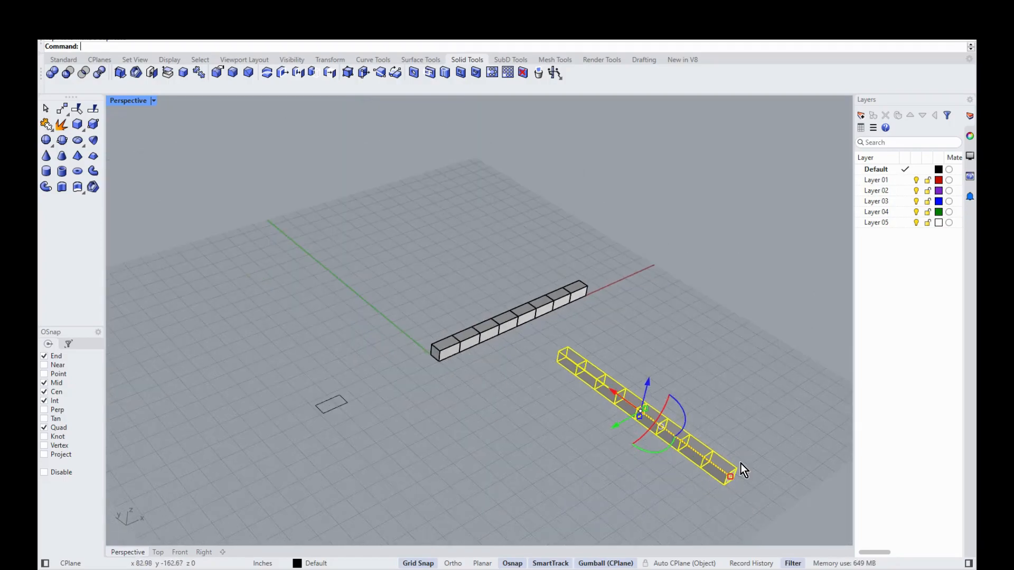
{"action": "scroll", "coordinate": [739, 463], "scroll_direction": "up", "scroll_amount": 4}
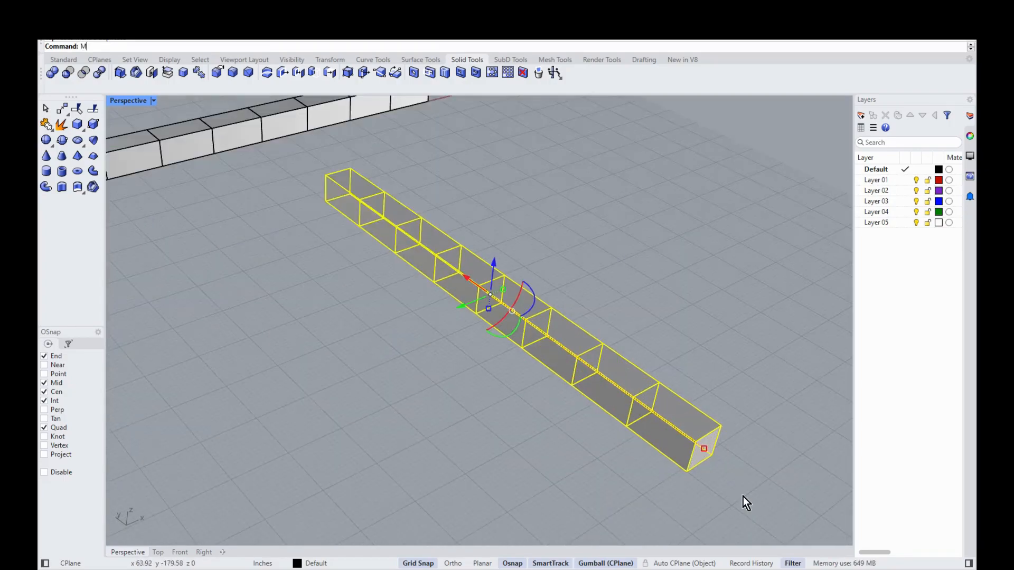
Step: Move the rotated row from its end corner onto the first row's end, then orbit to view the corner
{"action": "key", "text": "Return"}
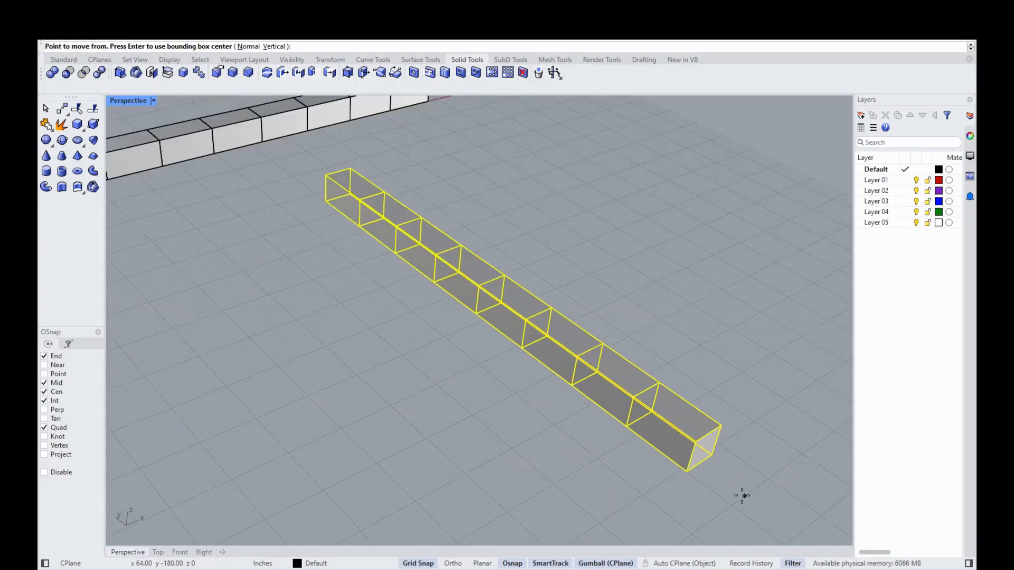
{"action": "left_click", "coordinate": [688, 475]}
{"action": "scroll", "coordinate": [723, 405], "scroll_direction": "down", "scroll_amount": 12}
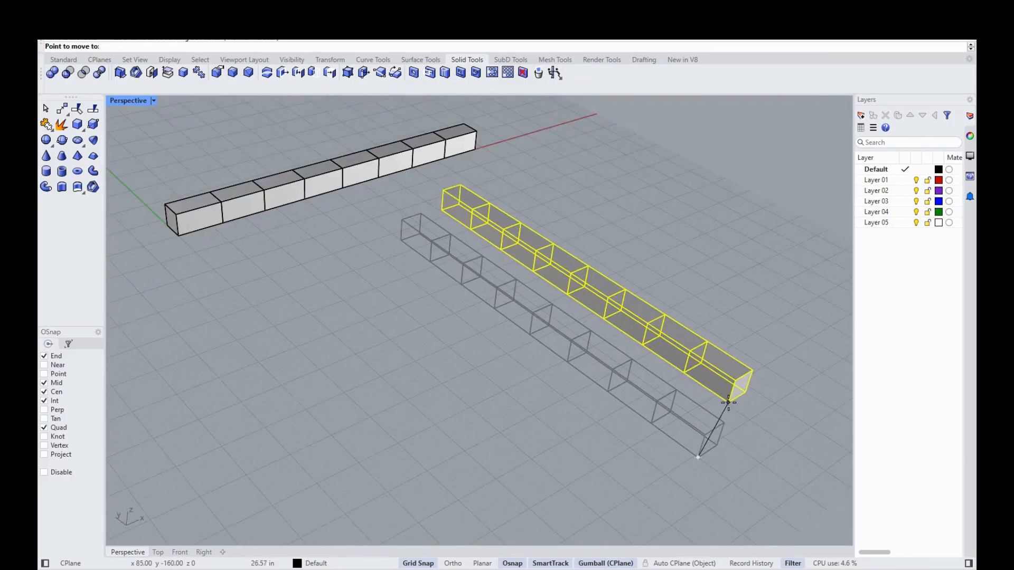
{"action": "scroll", "coordinate": [283, 256], "scroll_direction": "up", "scroll_amount": 10}
{"action": "left_click", "coordinate": [543, 364]}
{"action": "scroll", "coordinate": [547, 413], "scroll_direction": "down", "scroll_amount": 3}
{"action": "left_click", "coordinate": [427, 402]}
{"action": "mouse_move", "coordinate": [466, 433]}
{"action": "right_mouse_down"}
{"action": "mouse_move", "coordinate": [506, 439]}
{"action": "mouse_move", "coordinate": [486, 420]}
{"action": "mouse_move", "coordinate": [420, 426]}
{"action": "mouse_move", "coordinate": [487, 429]}
{"action": "mouse_move", "coordinate": [482, 498]}
{"action": "mouse_move", "coordinate": [527, 476]}
{"action": "mouse_move", "coordinate": [443, 508]}
{"action": "mouse_move", "coordinate": [404, 460]}
{"action": "mouse_move", "coordinate": [420, 468]}
{"action": "mouse_move", "coordinate": [663, 405]}
{"action": "mouse_move", "coordinate": [607, 441]}
{"action": "mouse_move", "coordinate": [663, 460]}
{"action": "mouse_move", "coordinate": [585, 456]}
{"action": "mouse_move", "coordinate": [594, 479]}
{"action": "mouse_move", "coordinate": [722, 406]}
{"action": "mouse_move", "coordinate": [676, 423]}
{"action": "mouse_move", "coordinate": [709, 375]}
{"action": "mouse_move", "coordinate": [685, 433]}
{"action": "mouse_move", "coordinate": [673, 433]}
{"action": "mouse_move", "coordinate": [685, 423]}
{"action": "mouse_move", "coordinate": [675, 411]}
{"action": "right_mouse_up"}
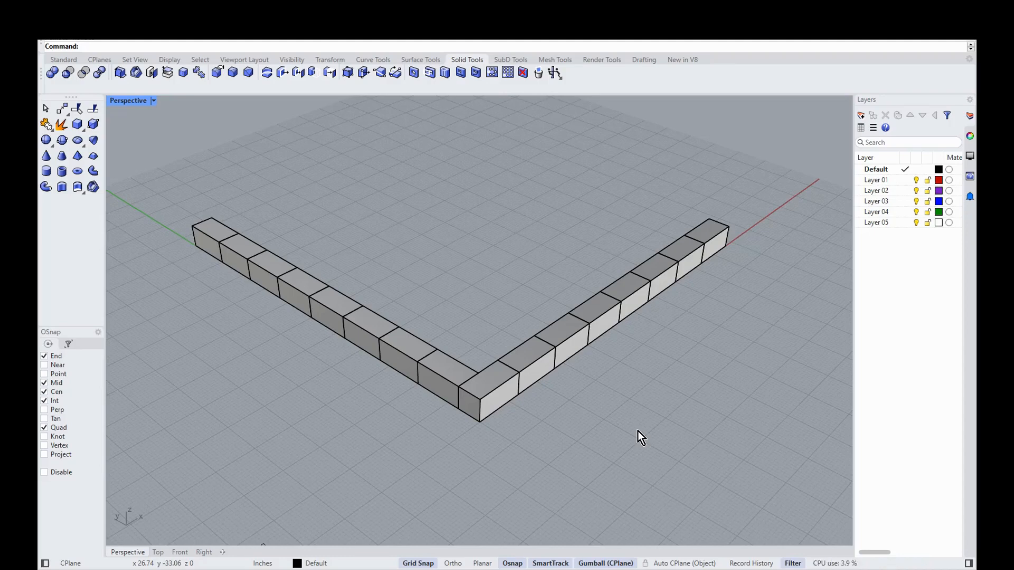
Step: Copy the right arm of blocks from its corner to the far end of the left row, then view from Top
{"action": "type", "text": "Co[py"}
{"action": "key", "text": "BackSpace"}
{"action": "key", "text": "BackSpace"}
{"action": "key", "text": "BackSpace"}
{"action": "type", "text": "y"}
{"action": "key", "text": "BackSpace"}
{"action": "type", "text": "py"}
{"action": "key", "text": "Return"}
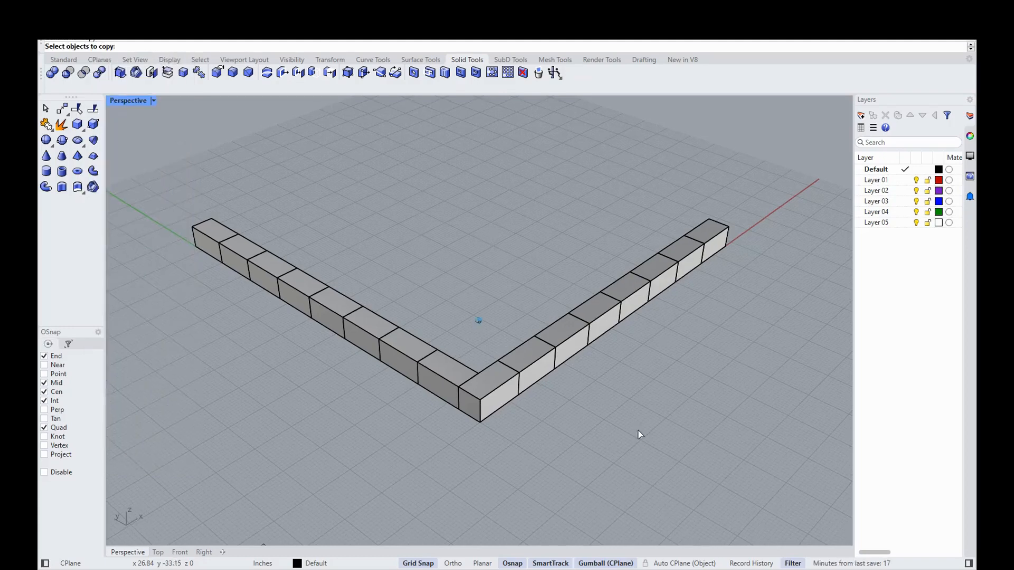
{"action": "left_click_drag", "start_coordinate": [779, 475], "coordinate": [513, 214]}
{"action": "key", "text": "Return"}
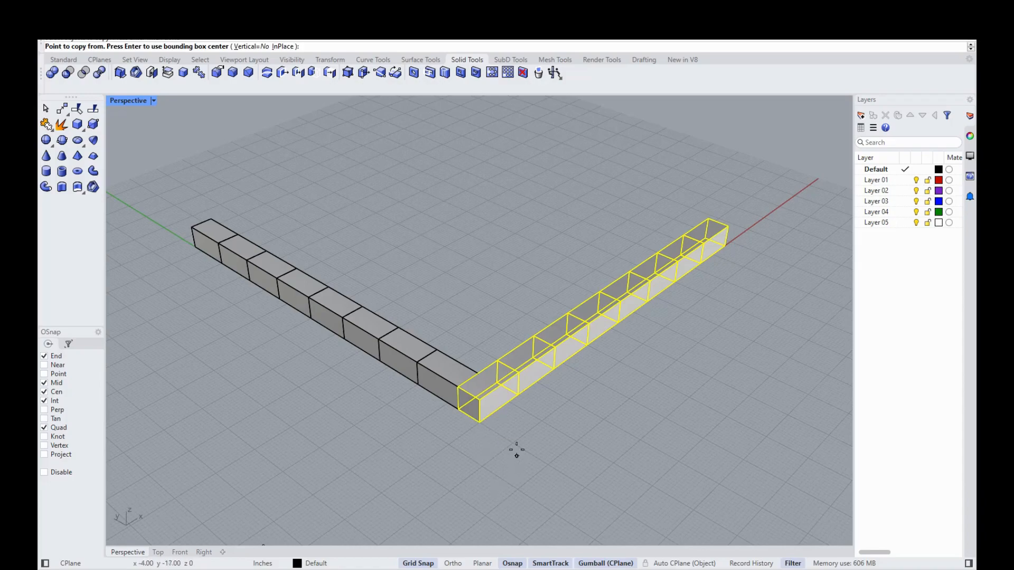
{"action": "left_click", "coordinate": [460, 408]}
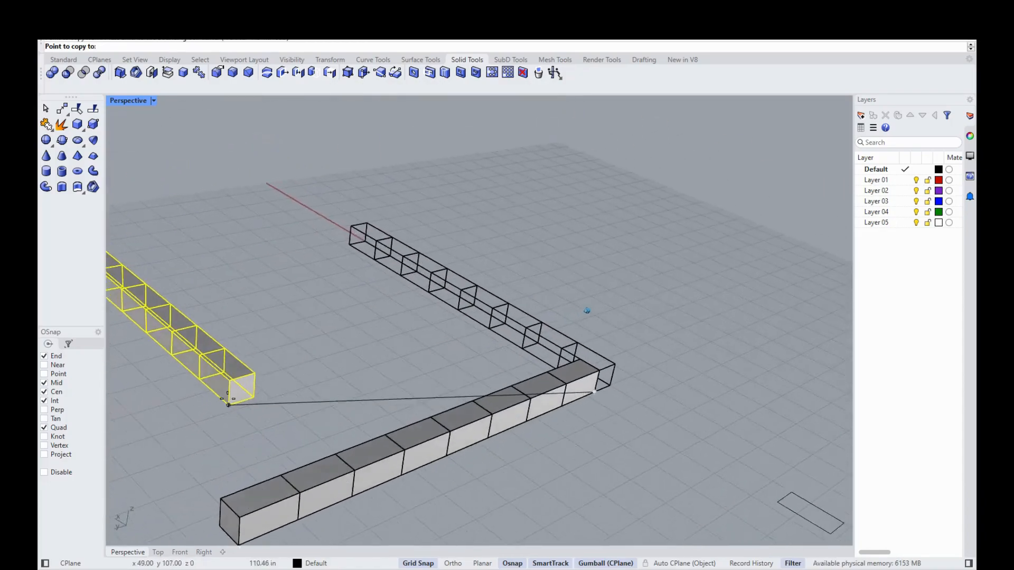
{"action": "left_click", "coordinate": [309, 390]}
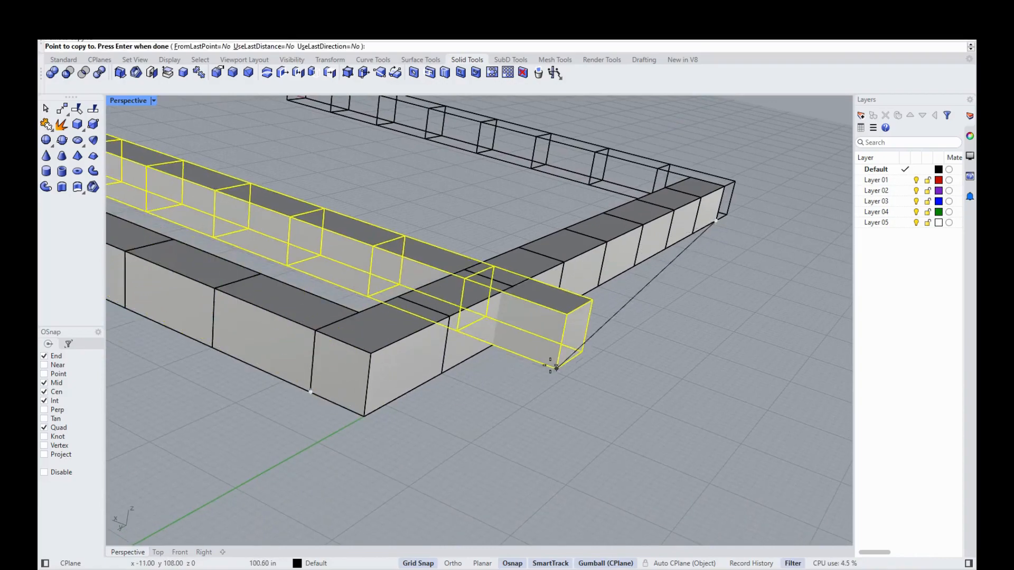
{"action": "right_click", "coordinate": [493, 329]}
{"action": "right_click_drag", "start_coordinate": [493, 328], "coordinate": [324, 419]}
{"action": "left_click", "coordinate": [158, 553]}
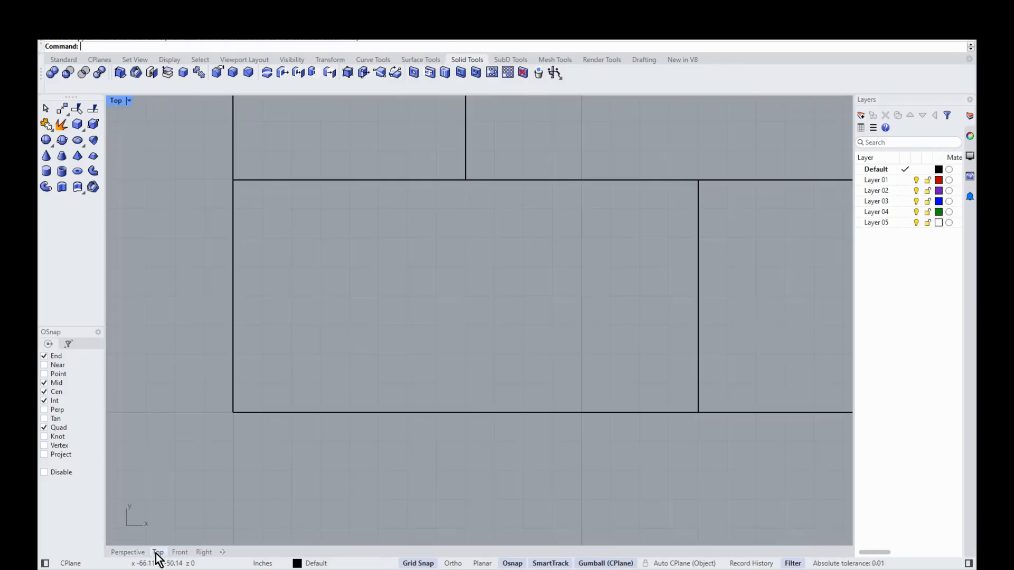
Step: Copy the left column of blocks corner-to-corner onto the first row's open end, closing the rectangle
{"action": "scroll", "coordinate": [407, 424], "scroll_direction": "up", "scroll_amount": 4}
{"action": "scroll", "coordinate": [417, 426], "scroll_direction": "down", "scroll_amount": 6}
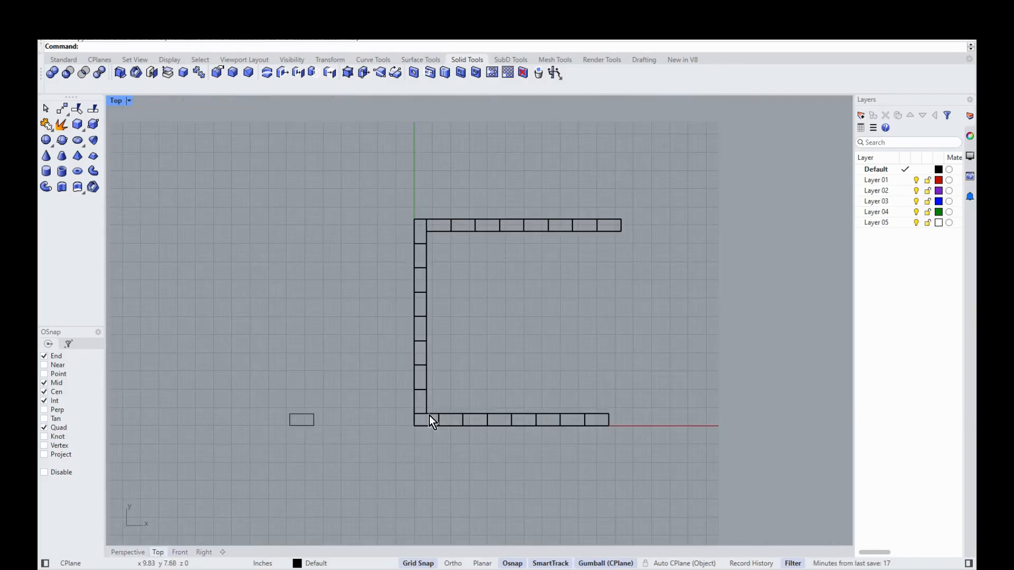
{"action": "scroll", "coordinate": [407, 338], "scroll_direction": "up", "scroll_amount": 3}
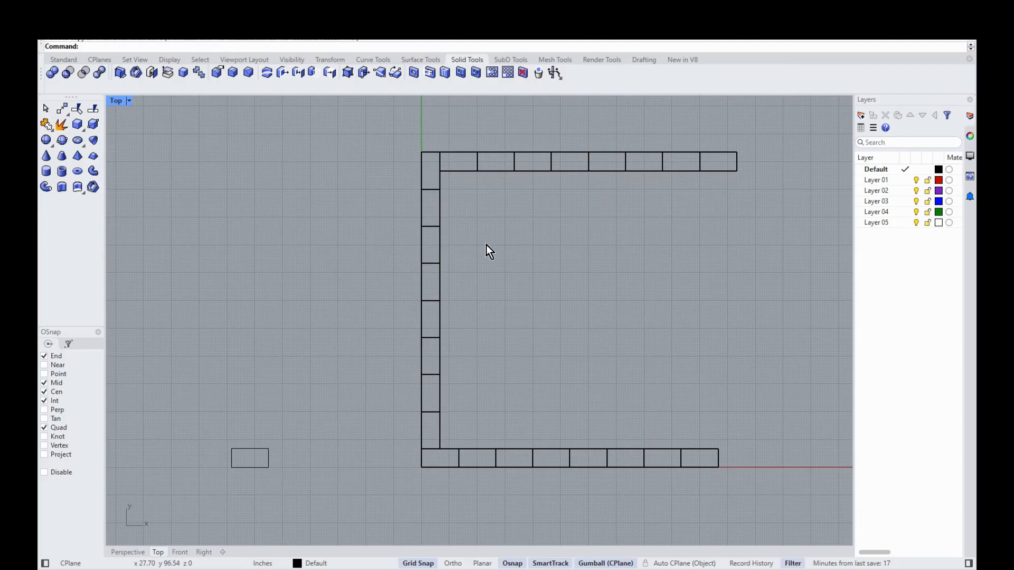
{"action": "right_click", "coordinate": [347, 249]}
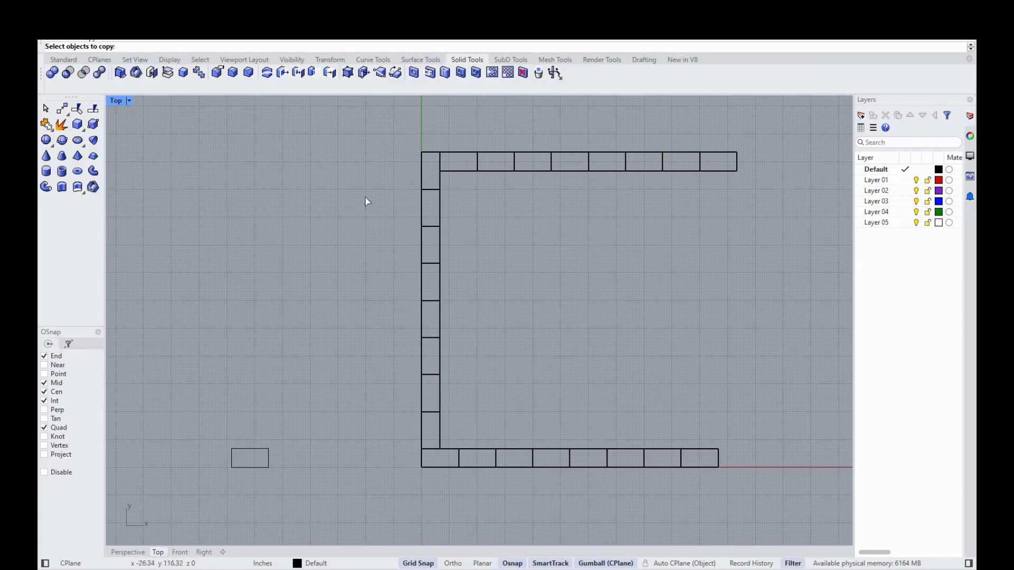
{"action": "left_click_drag", "start_coordinate": [432, 130], "coordinate": [385, 445]}
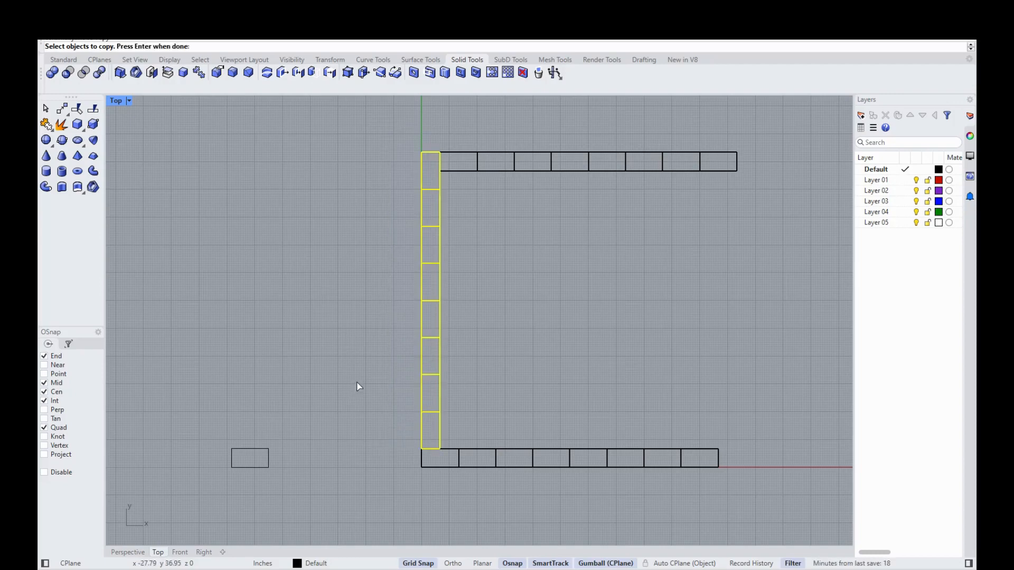
{"action": "key", "text": "Return"}
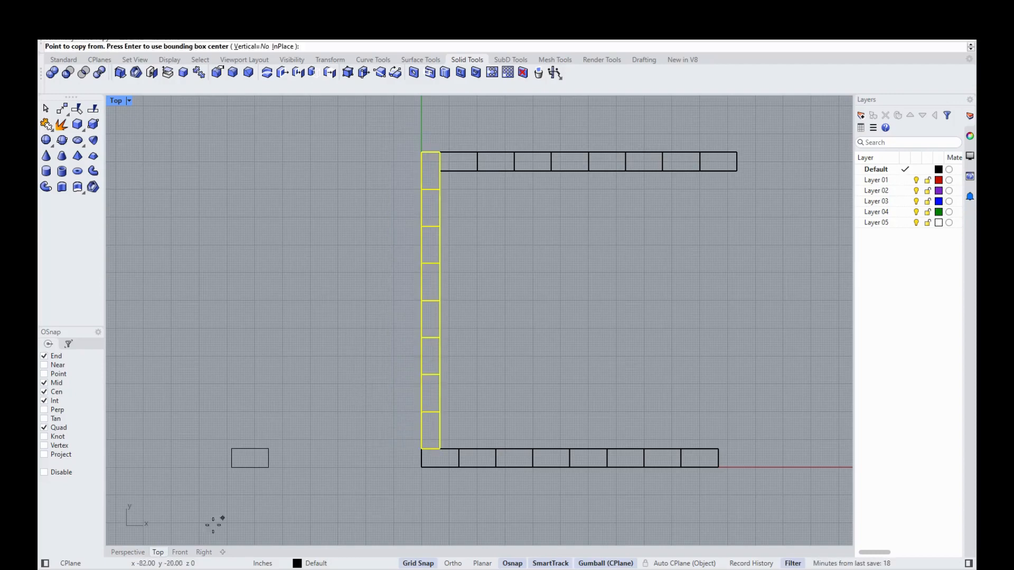
{"action": "left_click", "coordinate": [128, 552]}
{"action": "right_click_drag", "start_coordinate": [639, 382], "coordinate": [344, 279]}
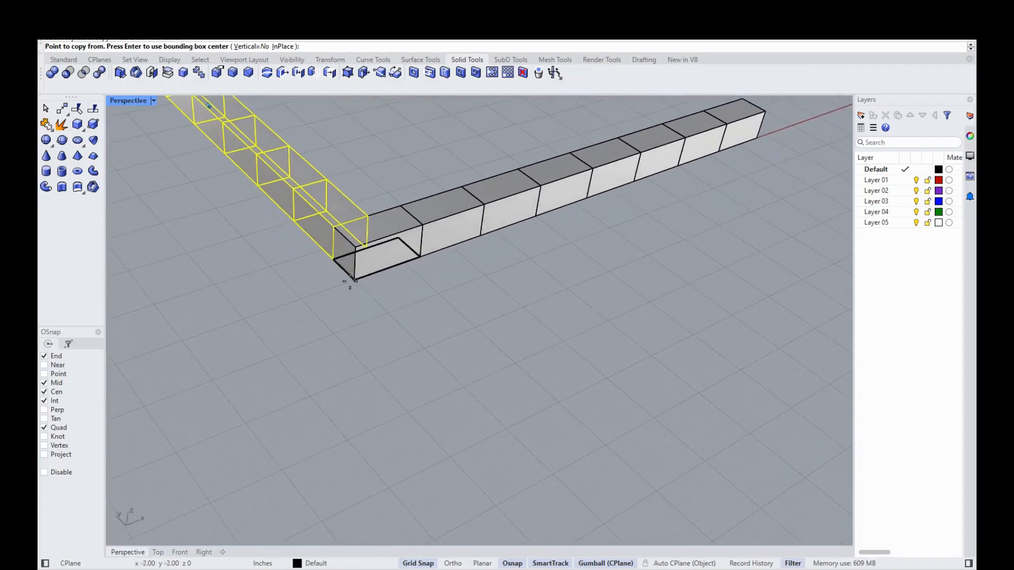
{"action": "left_click", "coordinate": [333, 260]}
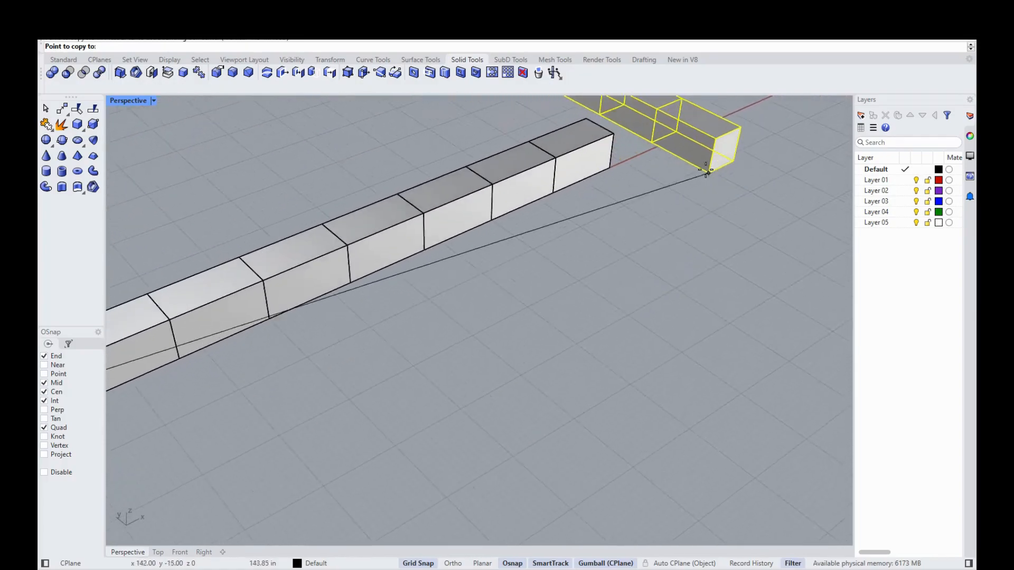
{"action": "left_click", "coordinate": [527, 221]}
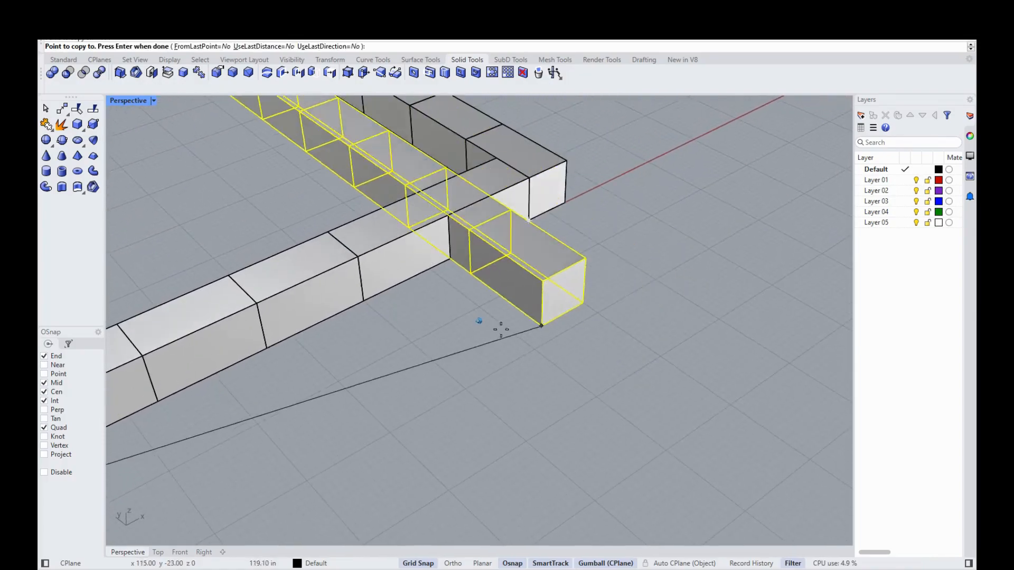
{"action": "right_click", "coordinate": [502, 328]}
{"action": "right_click_drag", "start_coordinate": [502, 328], "coordinate": [489, 328]}
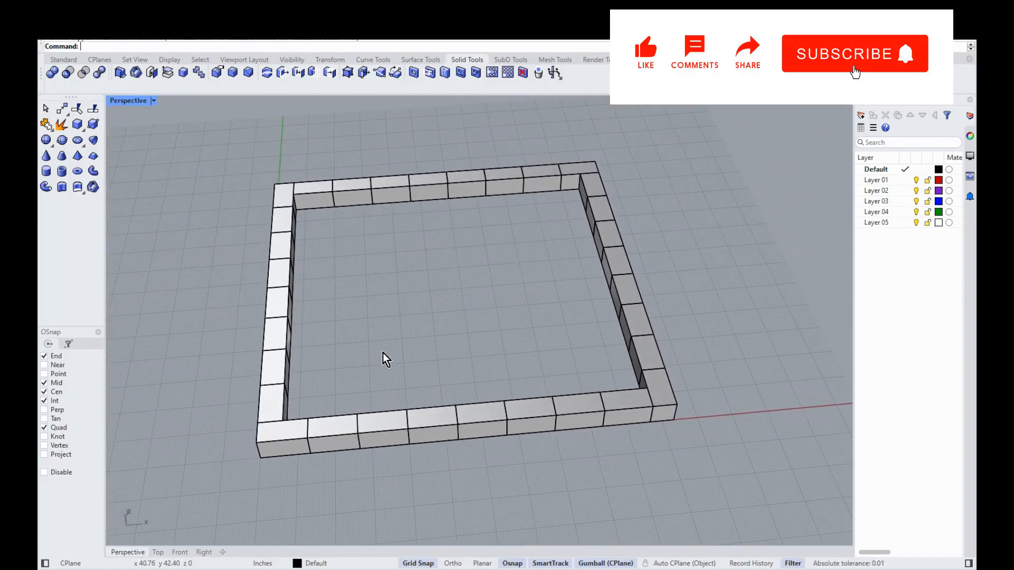
{"action": "scroll", "coordinate": [460, 369], "scroll_direction": "up", "scroll_amount": 2}
{"action": "scroll", "coordinate": [438, 376], "scroll_direction": "down", "scroll_amount": 2}
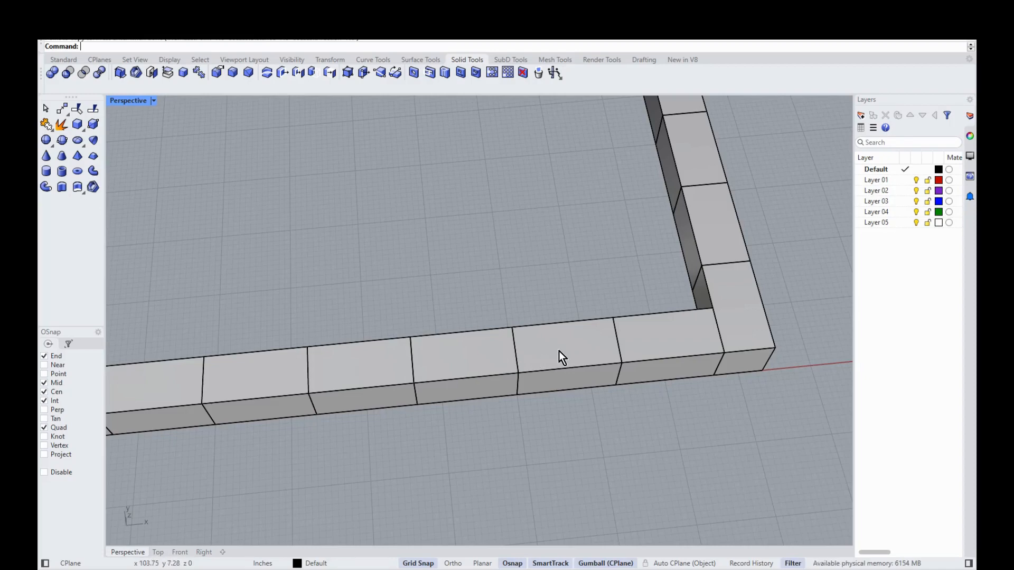
Step: Delete two neighbouring blocks from the front wall to open a doorway
{"action": "scroll", "coordinate": [552, 362], "scroll_direction": "down", "scroll_amount": 1}
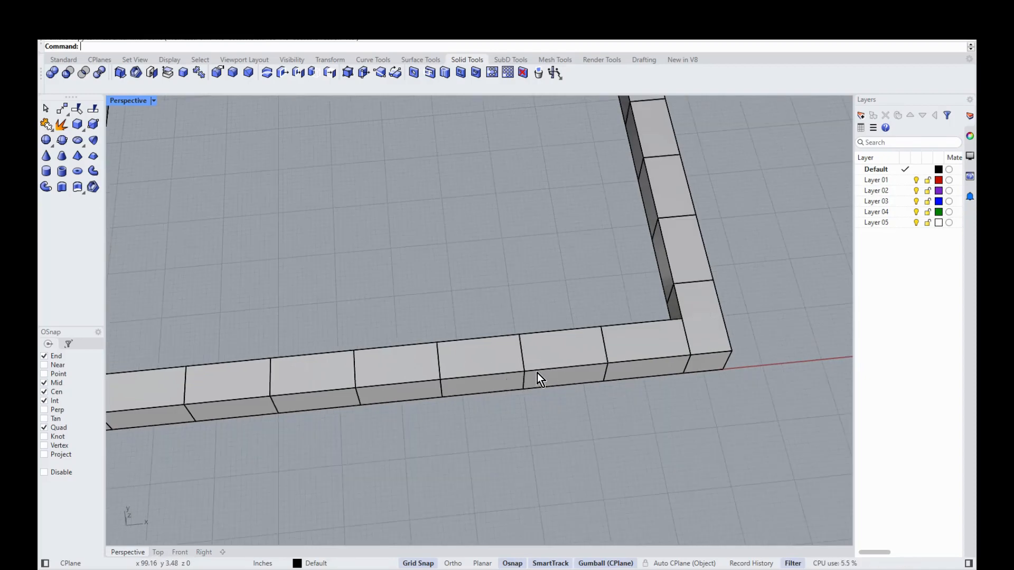
{"action": "left_click", "coordinate": [402, 375]}
{"action": "left_click", "coordinate": [505, 370], "text": "shift"}
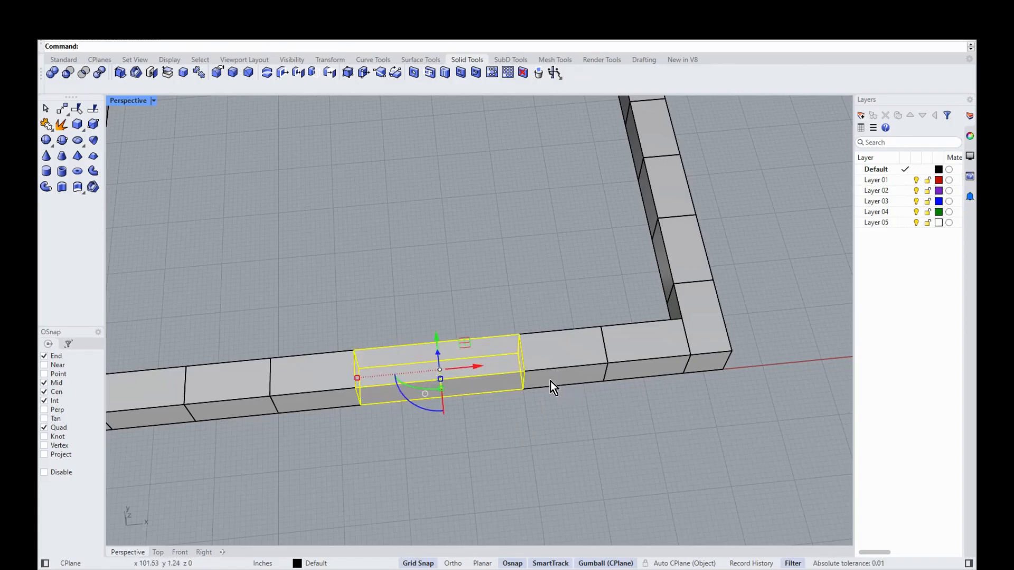
{"action": "key", "text": "Delete"}
Step: Pull the next front-wall block out with the gumball and scale it to 0.5
{"action": "left_click", "coordinate": [575, 355]}
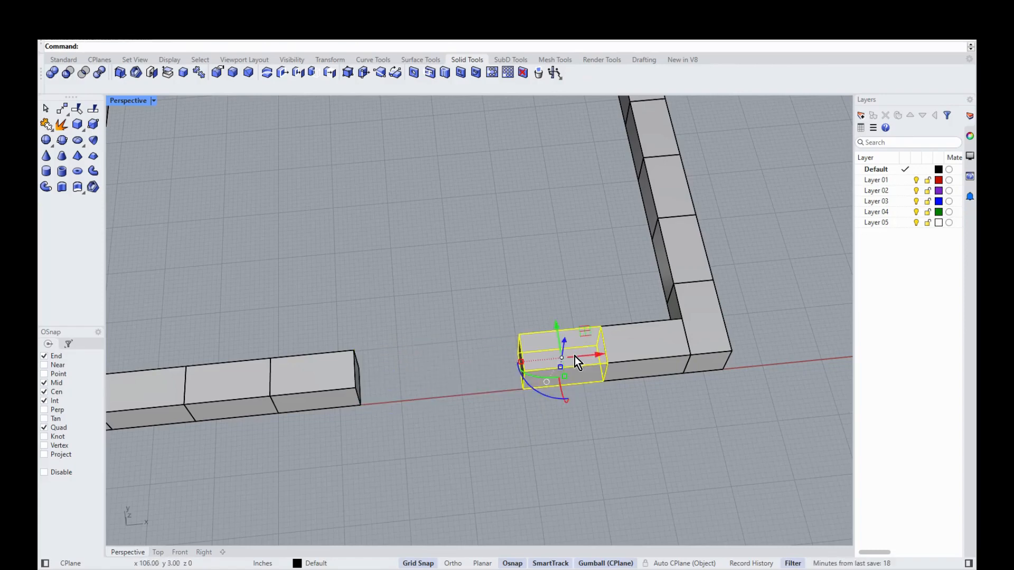
{"action": "scroll", "coordinate": [491, 270], "scroll_direction": "down", "scroll_amount": 2}
{"action": "left_click_drag", "start_coordinate": [539, 299], "coordinate": [639, 426]}
{"action": "right_click_drag", "start_coordinate": [639, 426], "coordinate": [515, 486]}
{"action": "scroll", "coordinate": [616, 391], "scroll_direction": "up", "scroll_amount": 6}
{"action": "right_click_drag", "start_coordinate": [543, 363], "coordinate": [539, 365]}
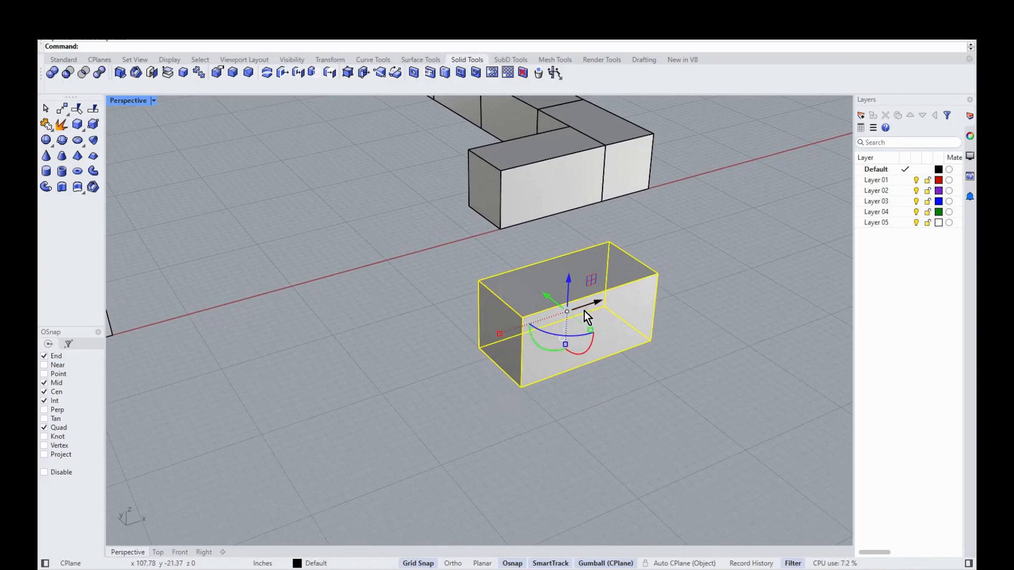
{"action": "left_click", "coordinate": [499, 334]}
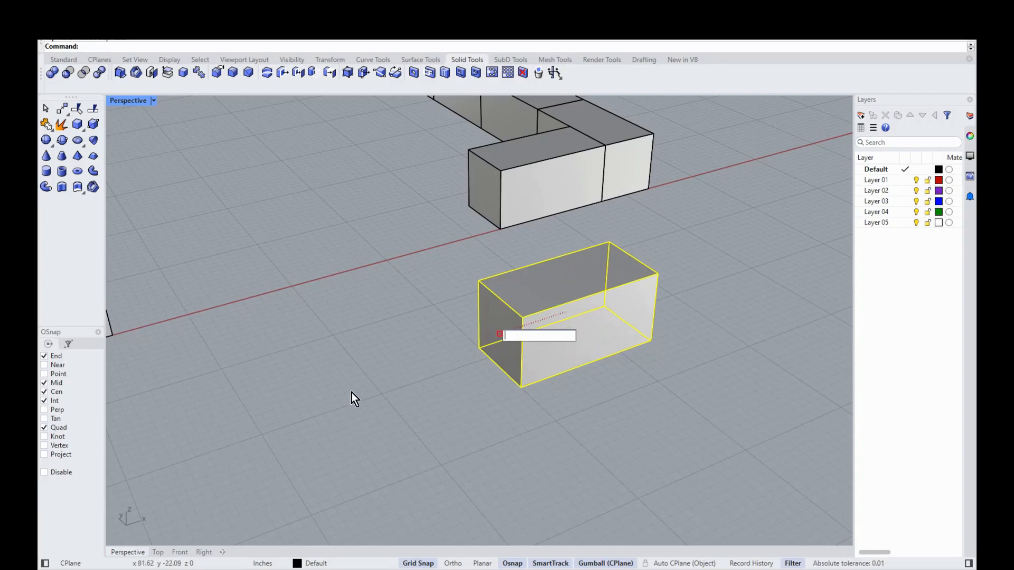
{"action": "type", "text": "0.5"}
{"action": "key", "text": "Return"}
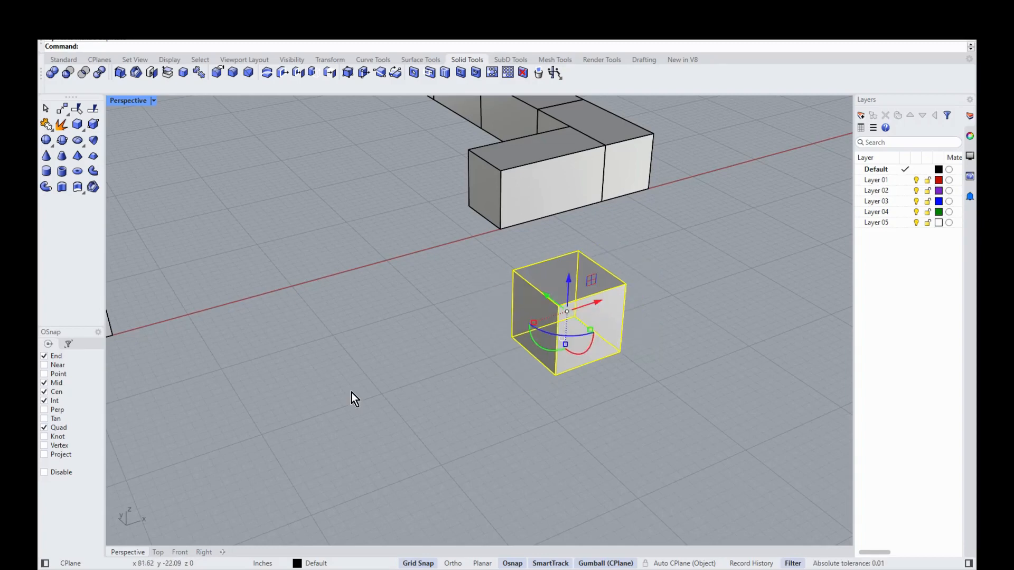
{"action": "left_click", "coordinate": [643, 420]}
{"action": "right_click_drag", "start_coordinate": [619, 417], "coordinate": [598, 416]}
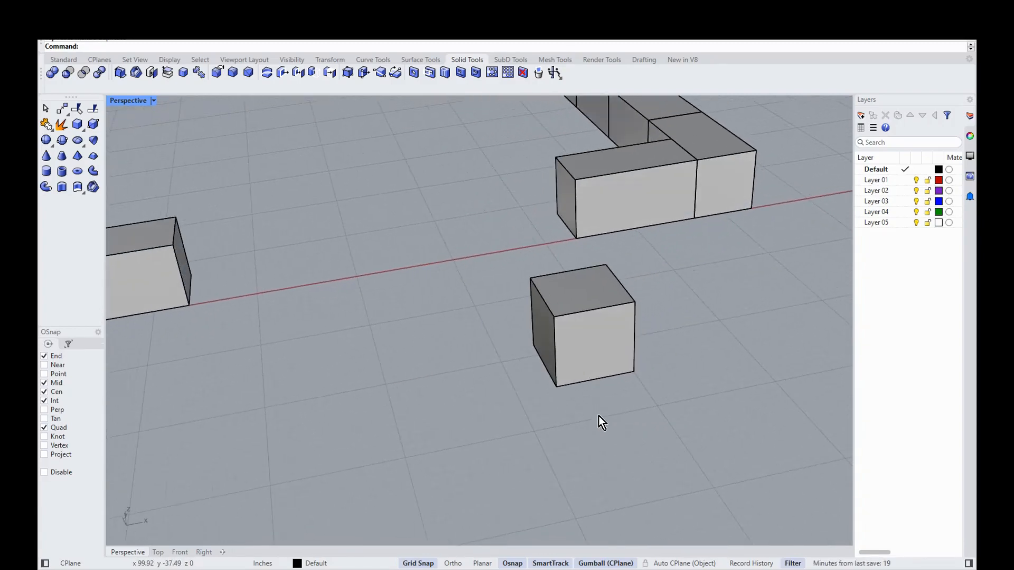
Step: Move the half-size block by its corner into the end of the front wall at the opening
{"action": "type", "text": "ME"}
{"action": "key", "text": "Return"}
{"action": "right_click_drag", "start_coordinate": [598, 416], "coordinate": [601, 414]}
{"action": "key", "text": "Escape"}
{"action": "type", "text": "m"}
{"action": "key", "text": "Return"}
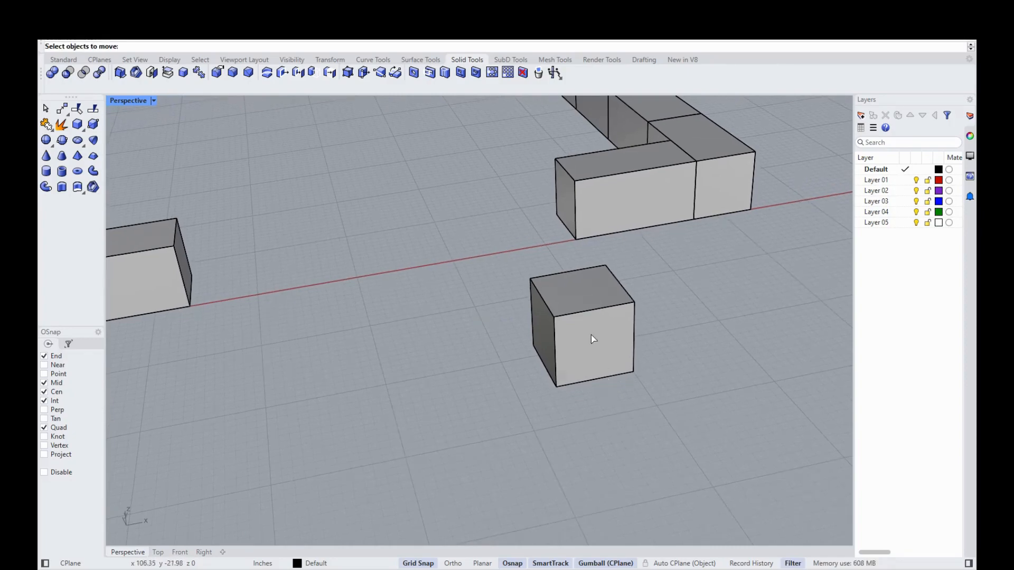
{"action": "left_click", "coordinate": [591, 340]}
{"action": "key", "text": "Return"}
{"action": "left_click", "coordinate": [633, 371]}
{"action": "left_click", "coordinate": [576, 241]}
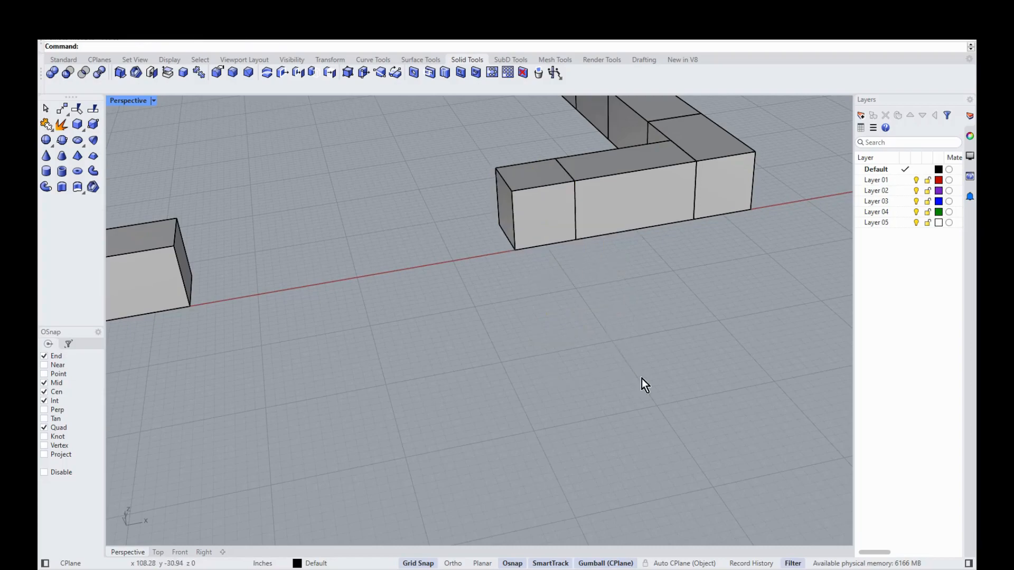
{"action": "mouse_move", "coordinate": [626, 343]}
{"action": "right_mouse_down"}
{"action": "mouse_move", "coordinate": [537, 312]}
{"action": "mouse_move", "coordinate": [317, 278]}
{"action": "mouse_move", "coordinate": [272, 306]}
{"action": "mouse_move", "coordinate": [306, 272]}
{"action": "right_mouse_up"}
{"action": "scroll", "coordinate": [536, 313], "scroll_direction": "down", "scroll_amount": 8}
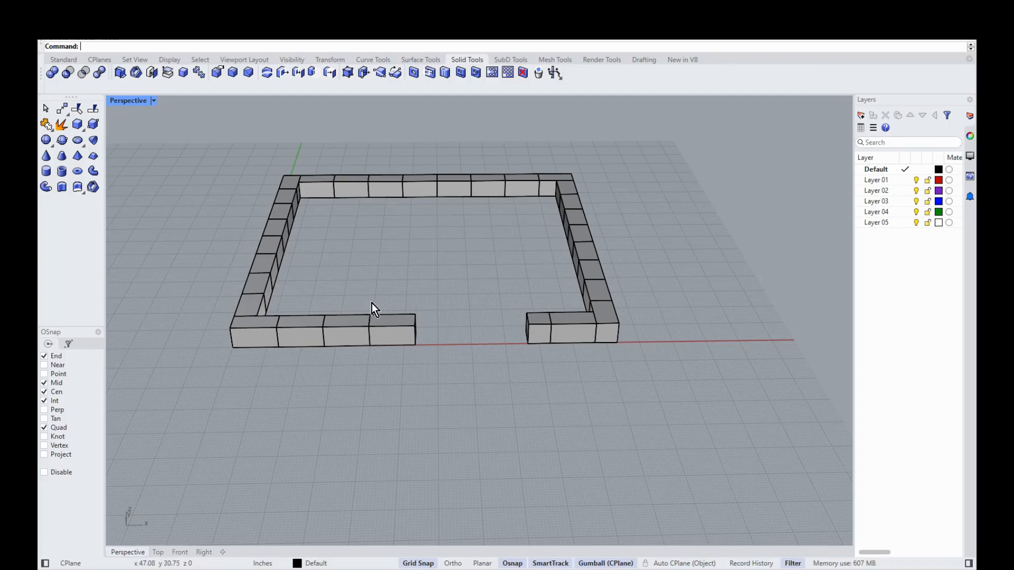
Step: Zoom around the block ring and start the Distance command
{"action": "scroll", "coordinate": [386, 328], "scroll_direction": "down", "scroll_amount": 2}
{"action": "scroll", "coordinate": [443, 308], "scroll_direction": "up", "scroll_amount": 3}
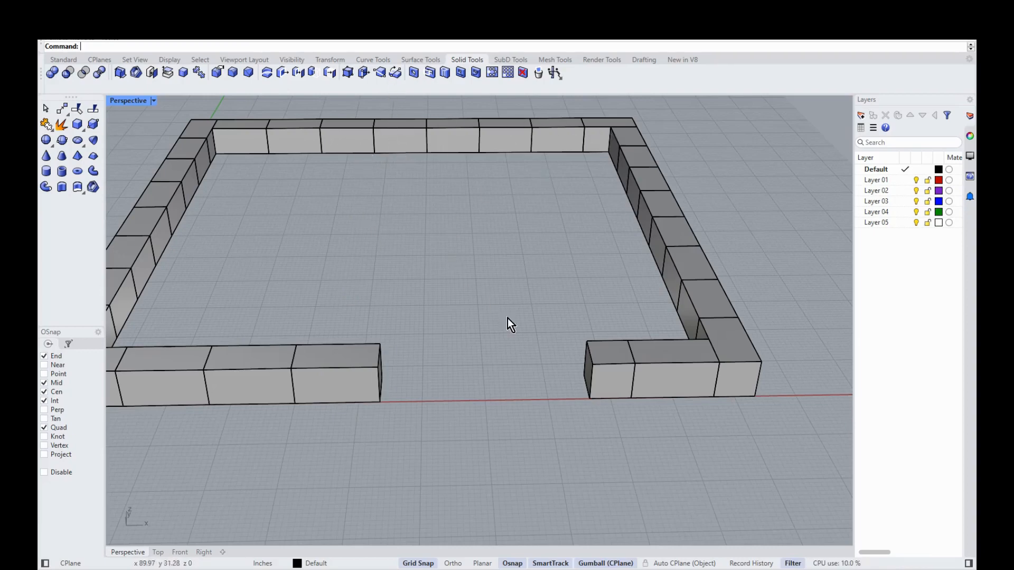
{"action": "scroll", "coordinate": [505, 360], "scroll_direction": "down", "scroll_amount": 3}
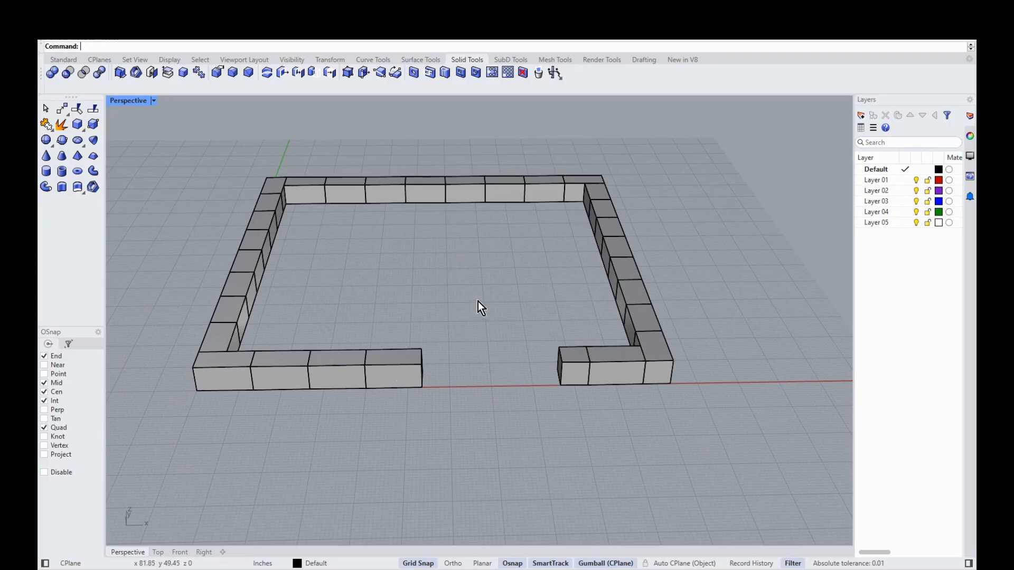
{"action": "scroll", "coordinate": [506, 407], "scroll_direction": "up", "scroll_amount": 2}
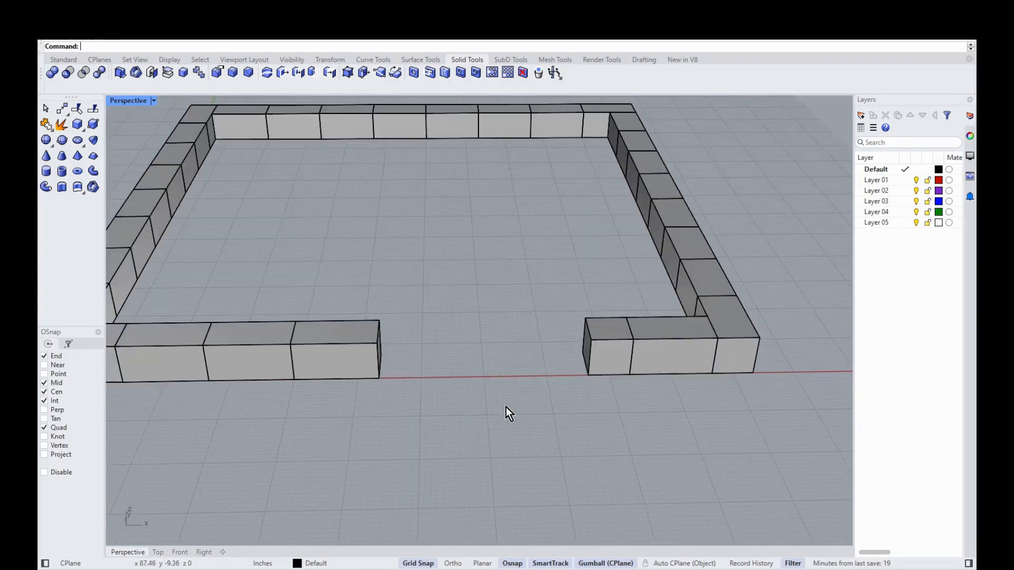
{"action": "type", "text": "Distance"}
{"action": "key", "text": "Return"}
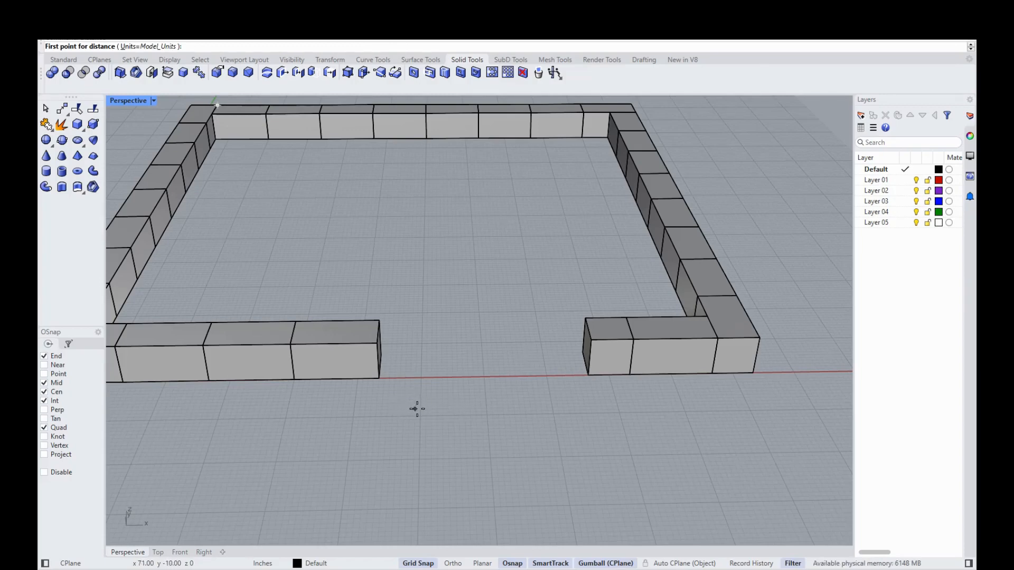
Step: Measure the doorway gap between the two front-wall end corners
{"action": "left_click", "coordinate": [379, 380]}
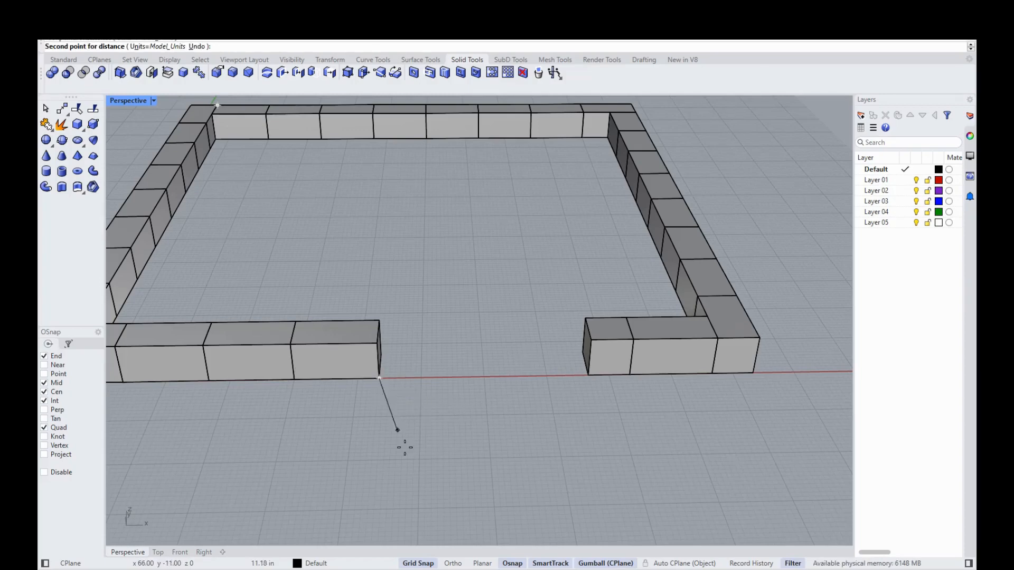
{"action": "left_click", "coordinate": [594, 378]}
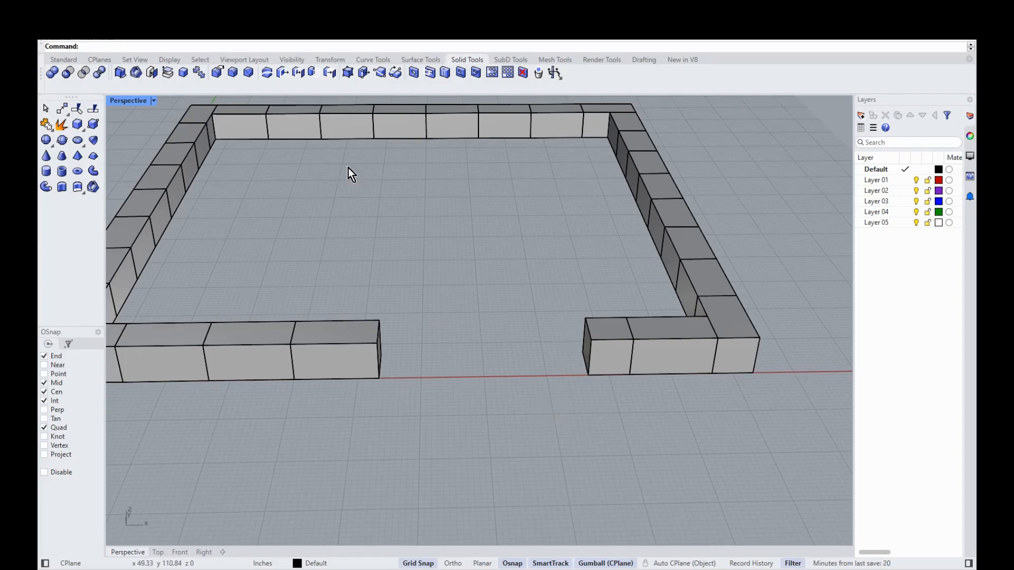
{"action": "scroll", "coordinate": [482, 458], "scroll_direction": "up", "scroll_amount": 4}
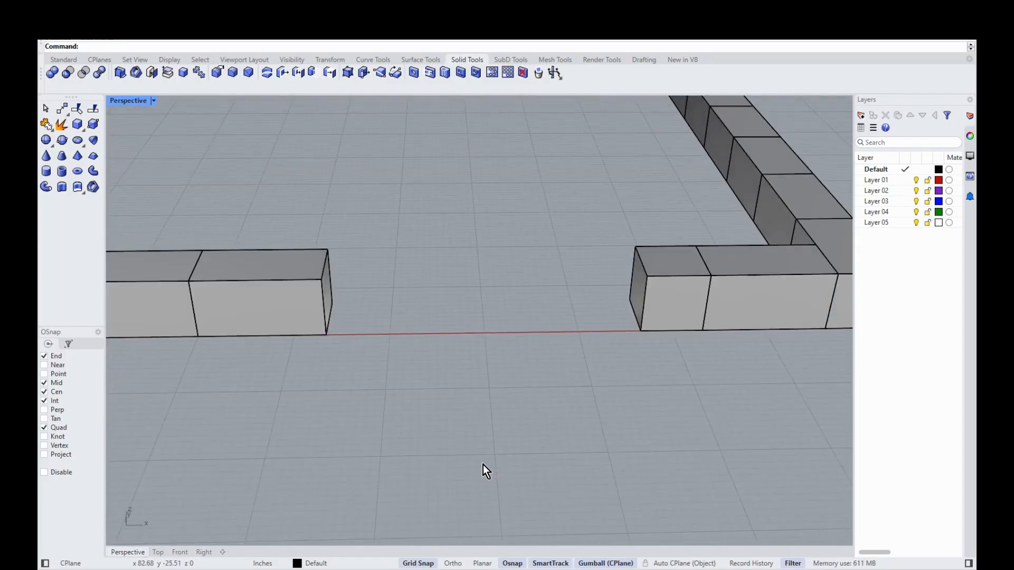
{"action": "scroll", "coordinate": [483, 465], "scroll_direction": "down", "scroll_amount": 8}
Step: Orbit around the walls and start a Linear Dimension from the Dimension menu
{"action": "mouse_move", "coordinate": [485, 442]}
{"action": "right_mouse_down"}
{"action": "mouse_move", "coordinate": [463, 467]}
{"action": "mouse_move", "coordinate": [460, 425]}
{"action": "mouse_move", "coordinate": [477, 436]}
{"action": "mouse_move", "coordinate": [478, 460]}
{"action": "mouse_move", "coordinate": [425, 413]}
{"action": "mouse_move", "coordinate": [116, 451]}
{"action": "mouse_move", "coordinate": [112, 408]}
{"action": "right_mouse_up"}
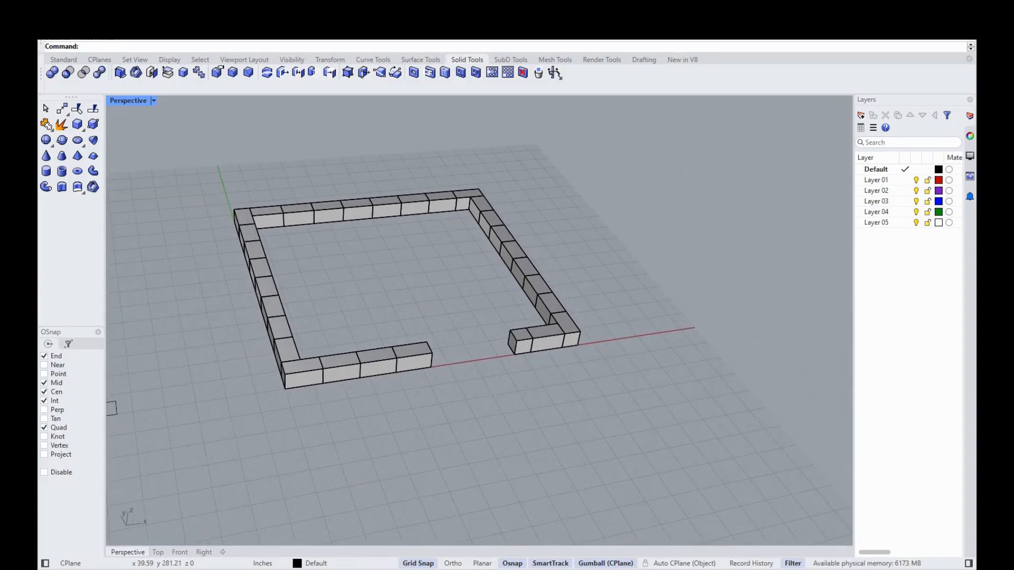
{"action": "left_click", "coordinate": [236, 22]}
{"action": "left_click", "coordinate": [265, 19]}
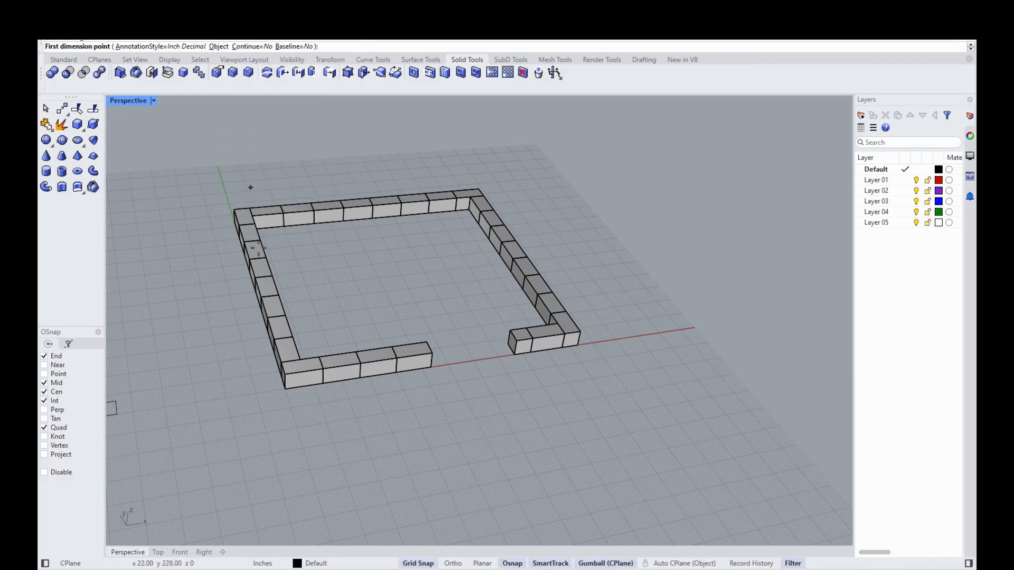
Step: Dimension the front wall from the front-left corner to the right wall, giving 136.00, and review it
{"action": "left_click", "coordinate": [285, 389]}
{"action": "left_click", "coordinate": [578, 346]}
{"action": "left_click", "coordinate": [518, 390]}
{"action": "scroll", "coordinate": [455, 383], "scroll_direction": "up", "scroll_amount": 5}
{"action": "scroll", "coordinate": [455, 384], "scroll_direction": "up", "scroll_amount": 3}
{"action": "scroll", "coordinate": [430, 368], "scroll_direction": "down", "scroll_amount": 4}
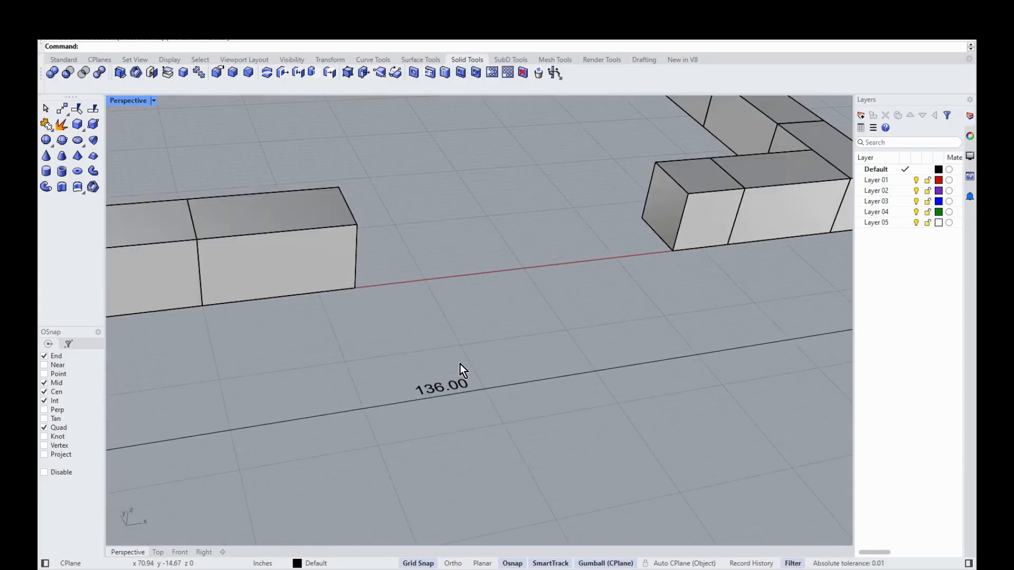
{"action": "scroll", "coordinate": [454, 386], "scroll_direction": "down", "scroll_amount": 2}
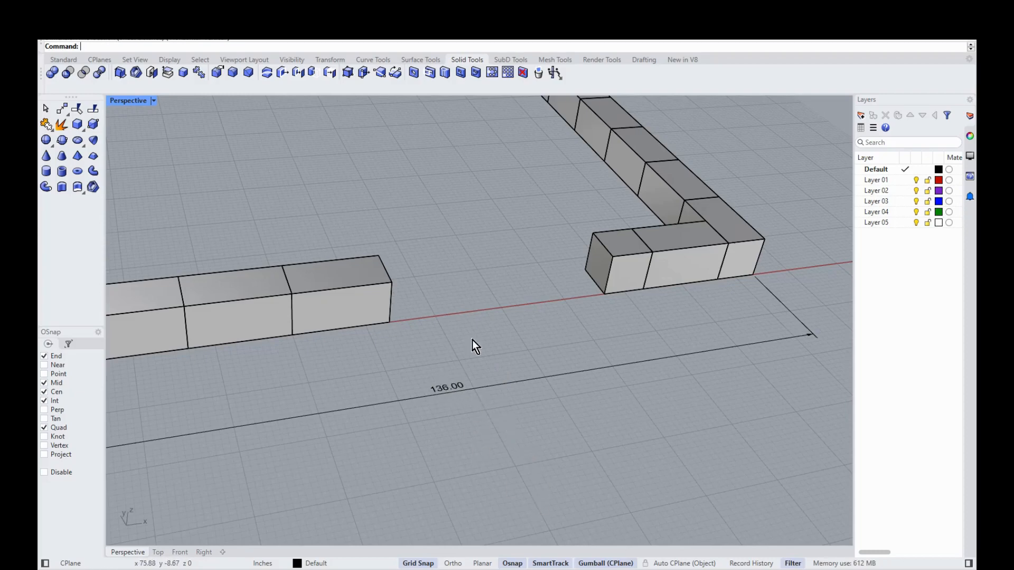
{"action": "scroll", "coordinate": [448, 399], "scroll_direction": "up", "scroll_amount": 3}
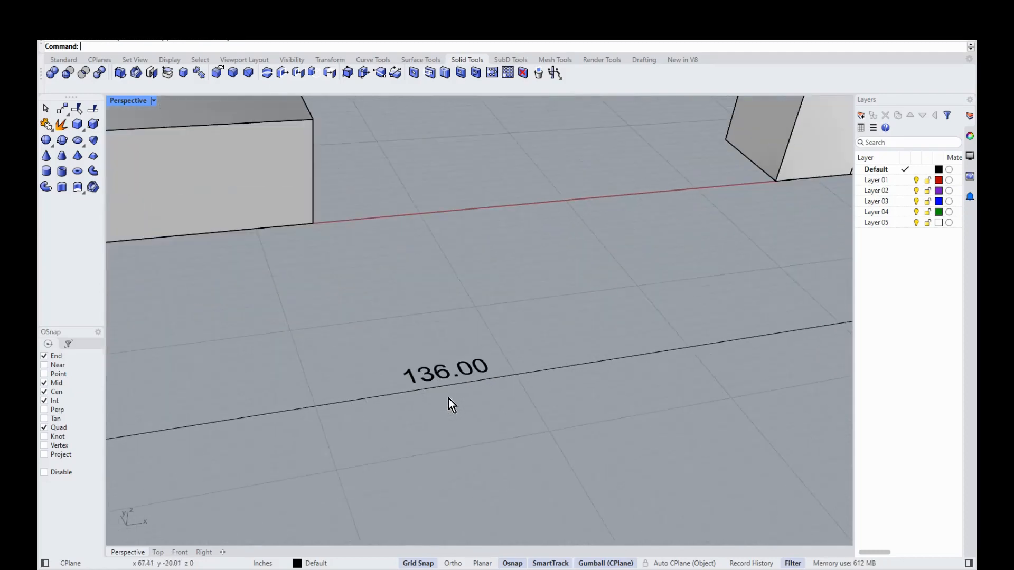
{"action": "scroll", "coordinate": [465, 387], "scroll_direction": "down", "scroll_amount": 3}
{"action": "scroll", "coordinate": [475, 393], "scroll_direction": "down", "scroll_amount": 4}
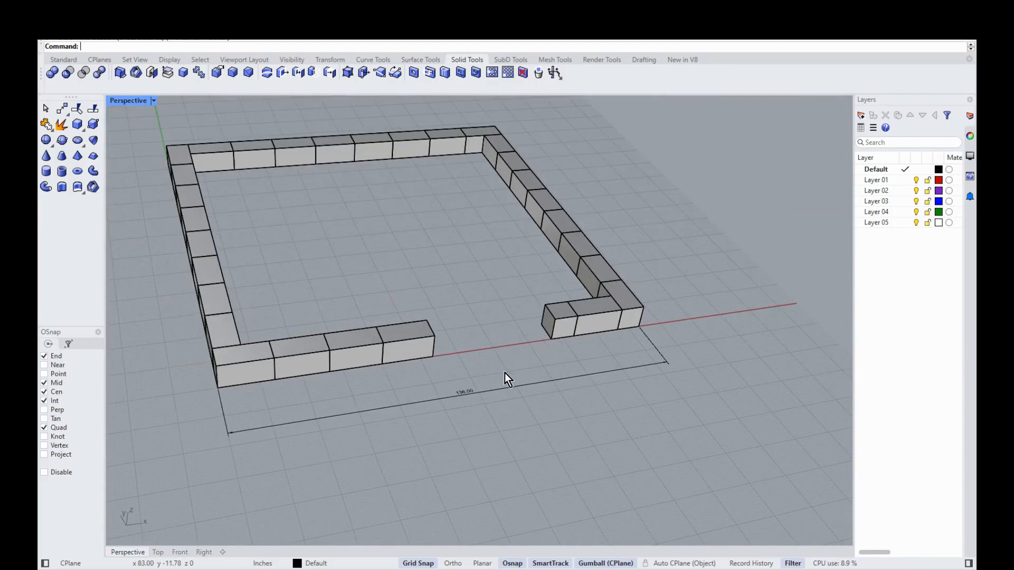
{"action": "mouse_move", "coordinate": [581, 433]}
{"action": "right_mouse_down"}
{"action": "mouse_move", "coordinate": [532, 444]}
{"action": "mouse_move", "coordinate": [556, 465]}
{"action": "mouse_move", "coordinate": [568, 432]}
{"action": "mouse_move", "coordinate": [535, 429]}
{"action": "mouse_move", "coordinate": [568, 385]}
{"action": "mouse_move", "coordinate": [184, 287]}
{"action": "mouse_move", "coordinate": [443, 370]}
{"action": "mouse_move", "coordinate": [528, 440]}
{"action": "mouse_move", "coordinate": [516, 350]}
{"action": "mouse_move", "coordinate": [701, 313]}
{"action": "mouse_move", "coordinate": [216, 133]}
{"action": "mouse_move", "coordinate": [209, 211]}
{"action": "mouse_move", "coordinate": [174, 159]}
{"action": "right_mouse_up"}
Step: Delete the 136.00 front-wall dimension
{"action": "left_click", "coordinate": [56, 62]}
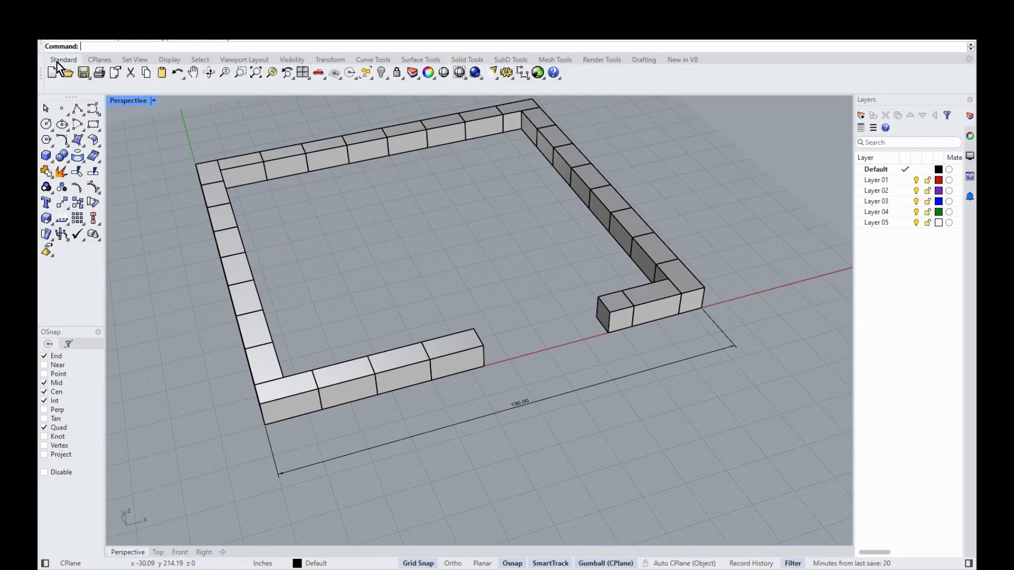
{"action": "left_click", "coordinate": [77, 111]}
{"action": "key", "text": "Escape"}
{"action": "left_click", "coordinate": [516, 408]}
{"action": "key", "text": "Delete"}
Step: Create a new layer named CBS
{"action": "right_click", "coordinate": [869, 286]}
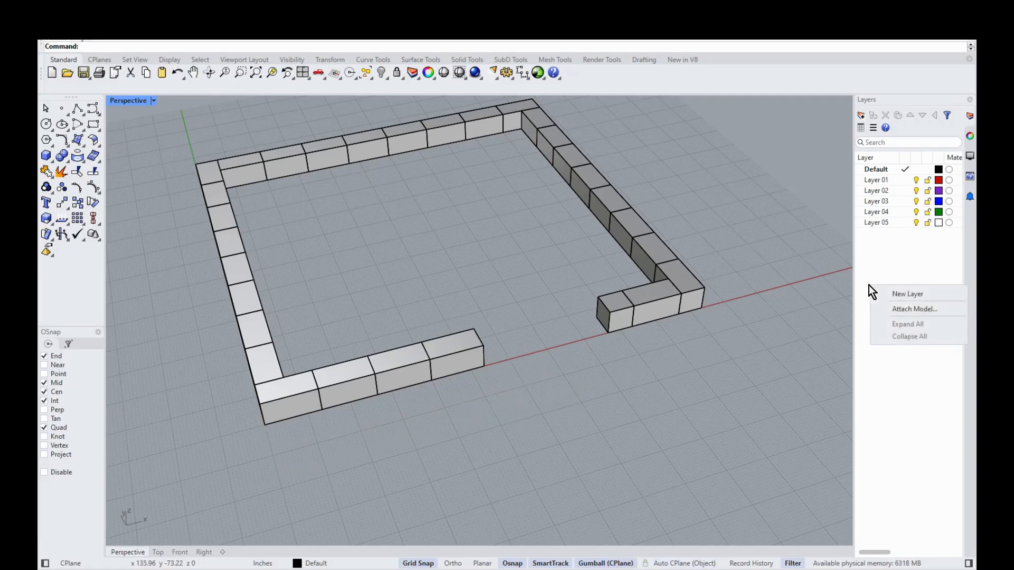
{"action": "left_click", "coordinate": [906, 294]}
{"action": "type", "text": "C"}
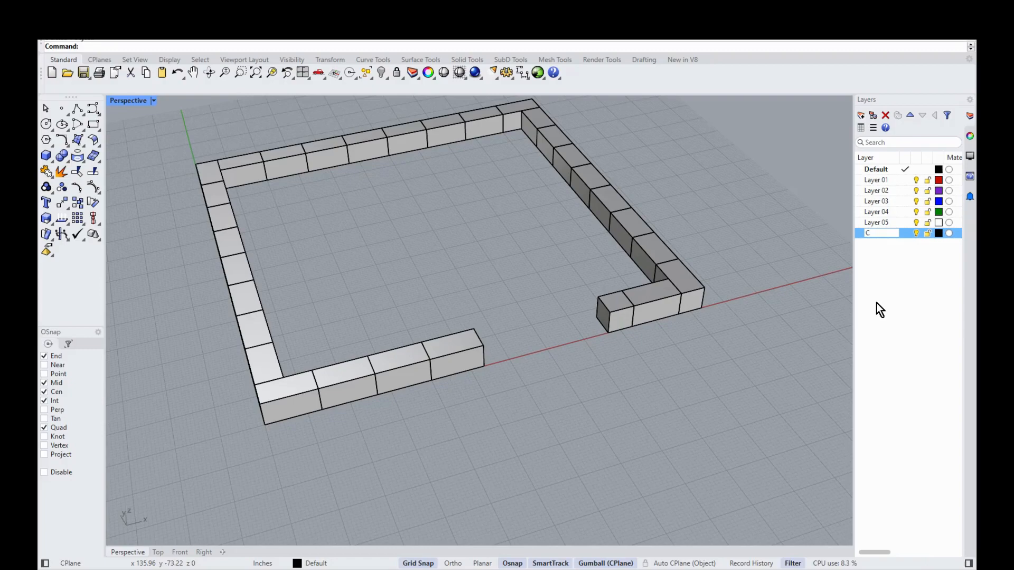
{"action": "type", "text": "BS"}
{"action": "key", "text": "Return"}
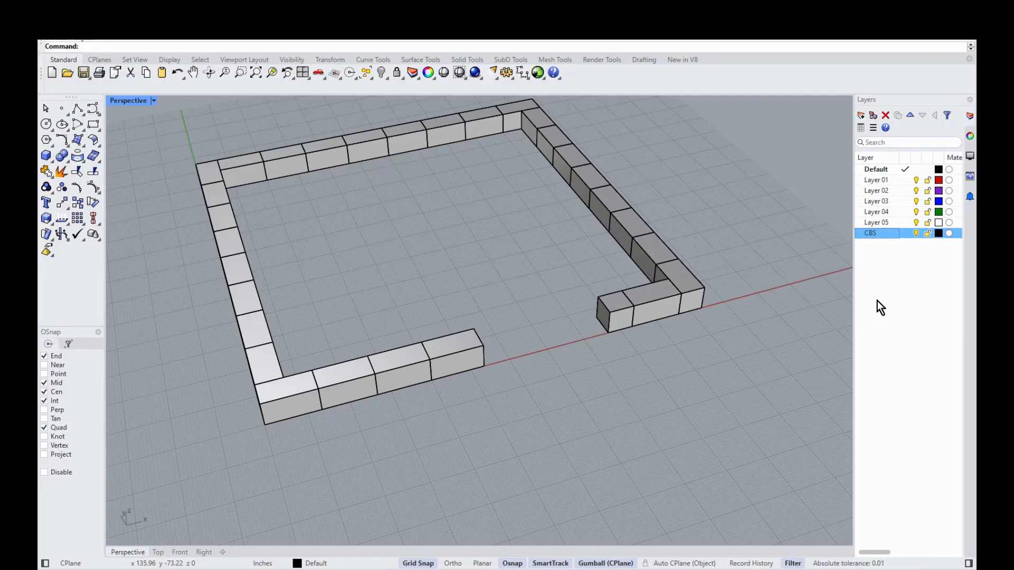
Step: Move all the wall blocks onto the CBS layer, then hide and show it to check
{"action": "scroll", "coordinate": [534, 430], "scroll_direction": "down", "scroll_amount": 2}
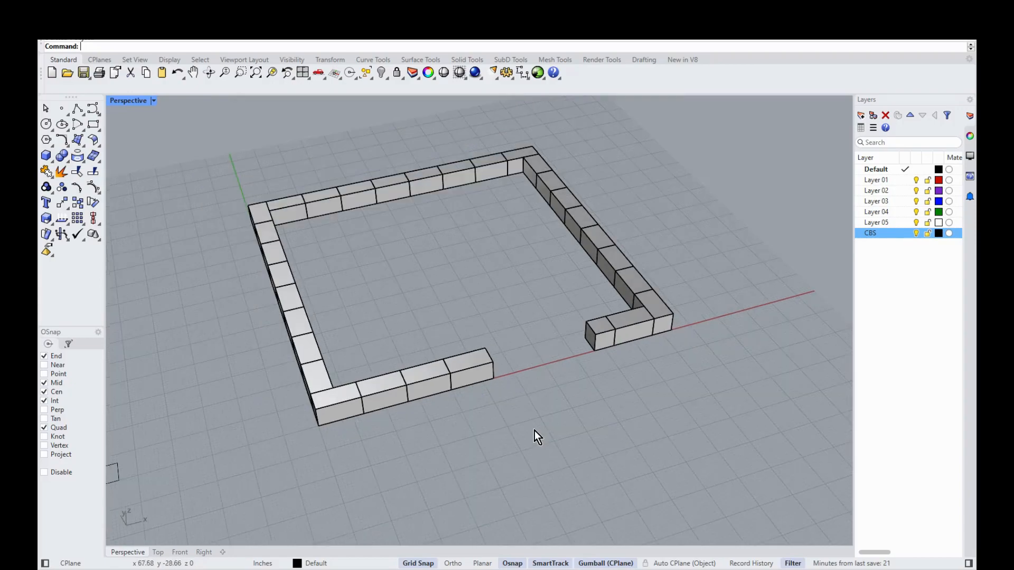
{"action": "scroll", "coordinate": [661, 317], "scroll_direction": "down", "scroll_amount": 1}
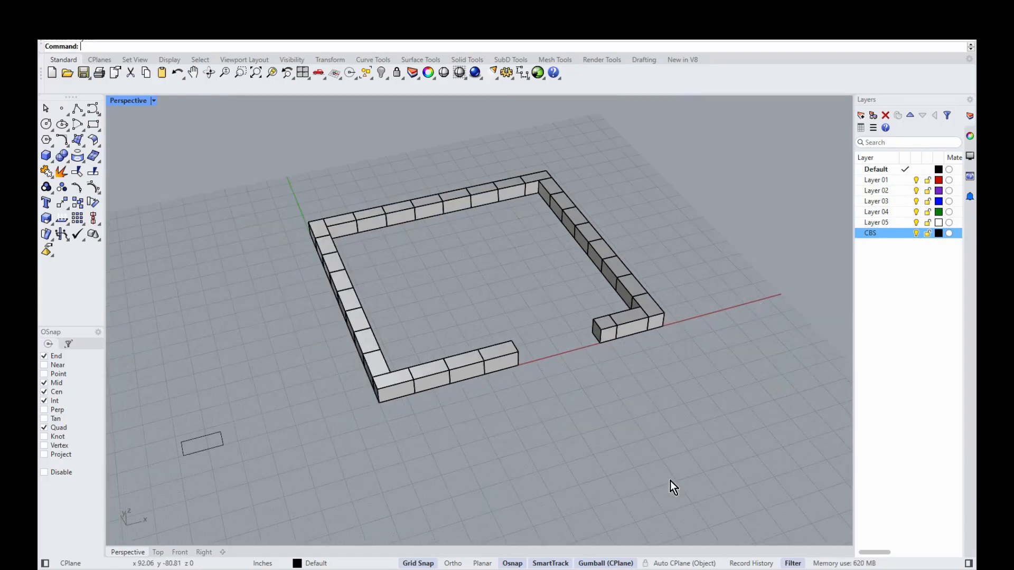
{"action": "left_click_drag", "start_coordinate": [682, 440], "coordinate": [270, 133]}
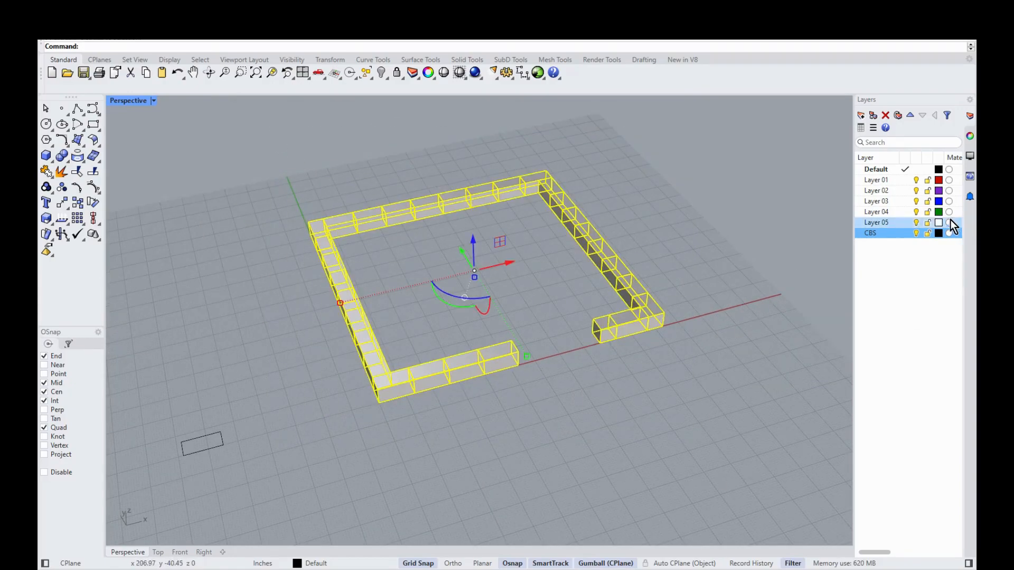
{"action": "right_click", "coordinate": [871, 234]}
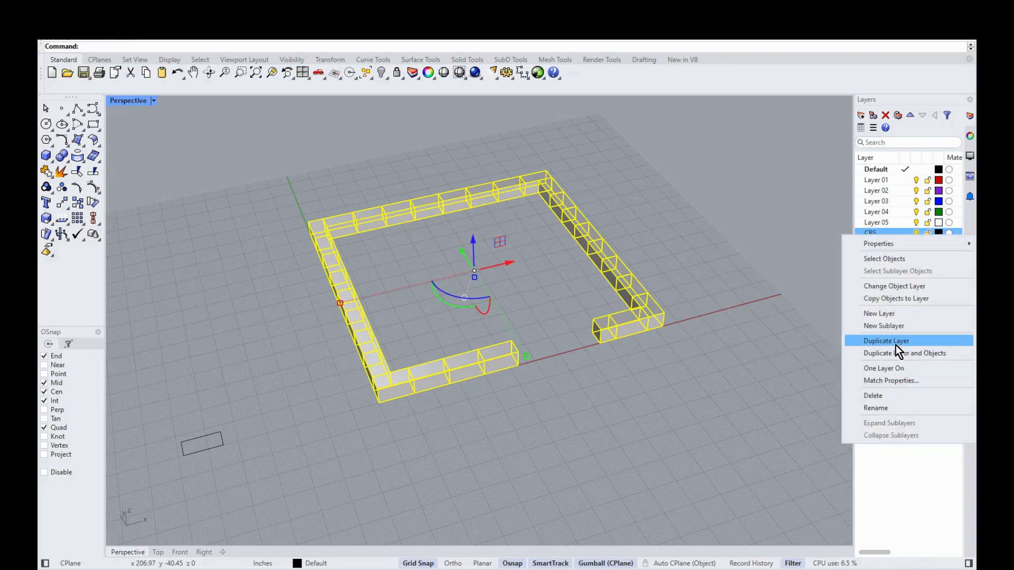
{"action": "left_click", "coordinate": [905, 287]}
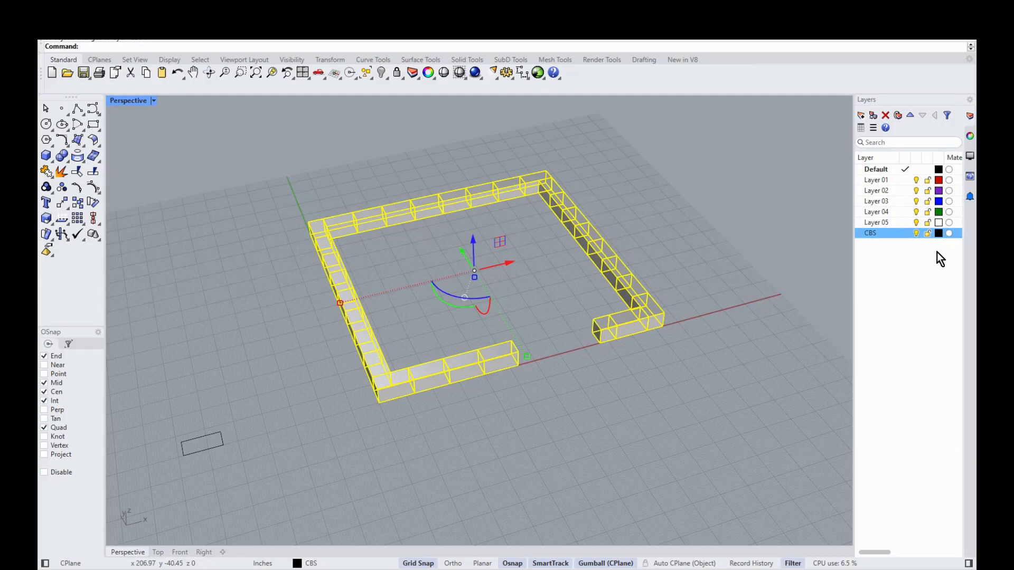
{"action": "left_click", "coordinate": [916, 234]}
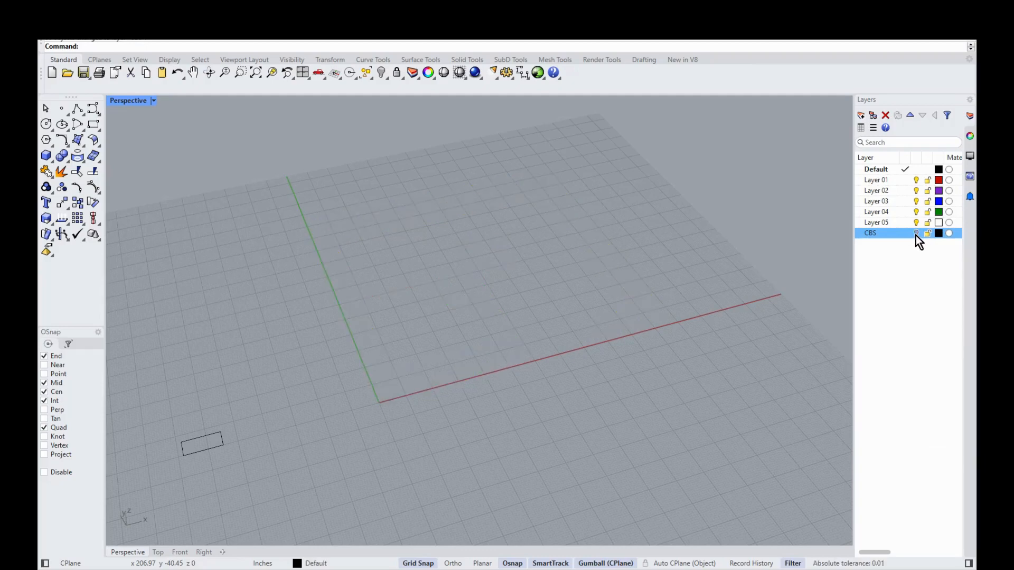
{"action": "left_click", "coordinate": [916, 234]}
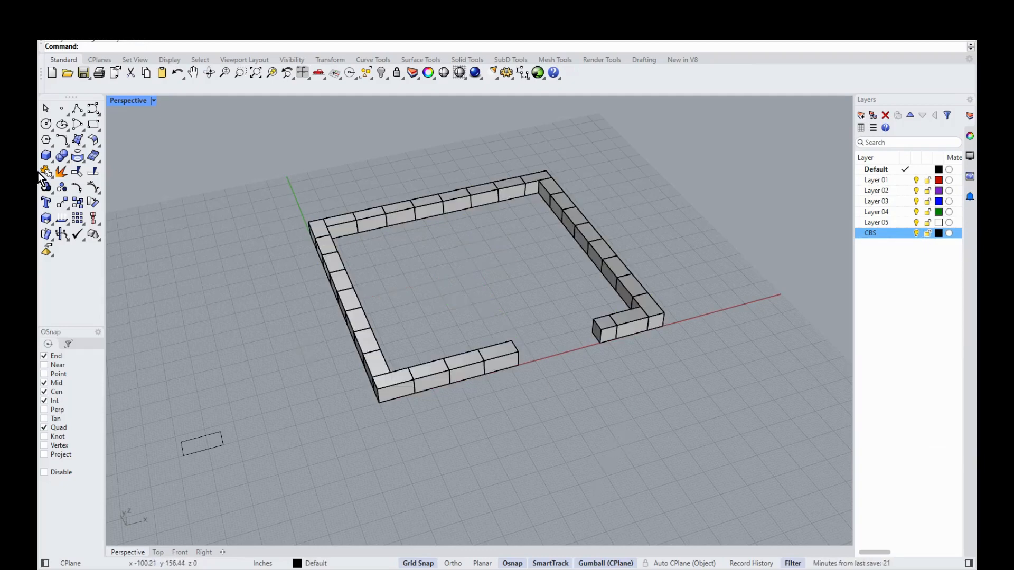
Step: Draw a polyline from the opening corner around the four wall corners back to the front-left corner
{"action": "left_click", "coordinate": [77, 108]}
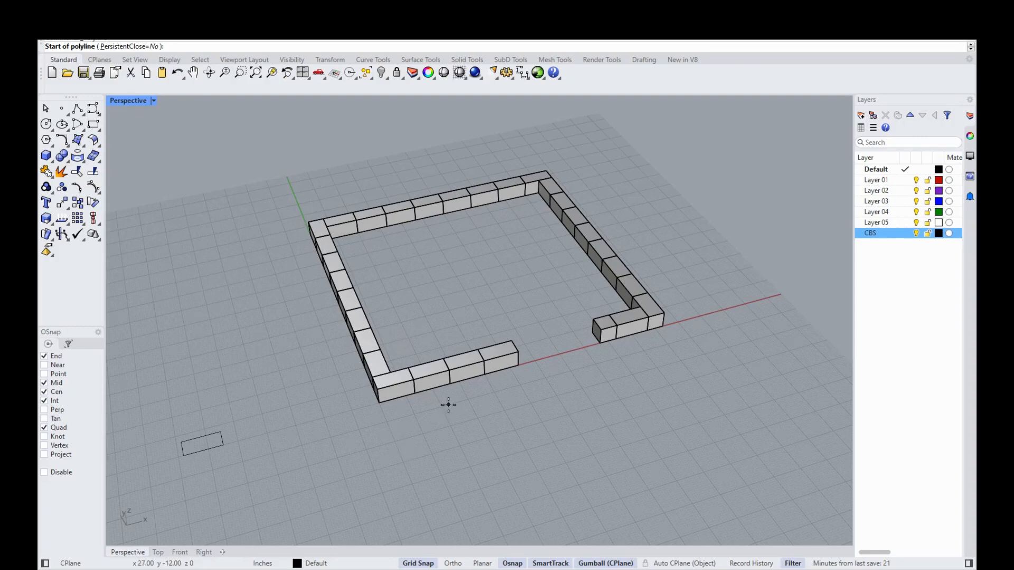
{"action": "scroll", "coordinate": [448, 403], "scroll_direction": "up", "scroll_amount": 2}
{"action": "left_click", "coordinate": [343, 409]}
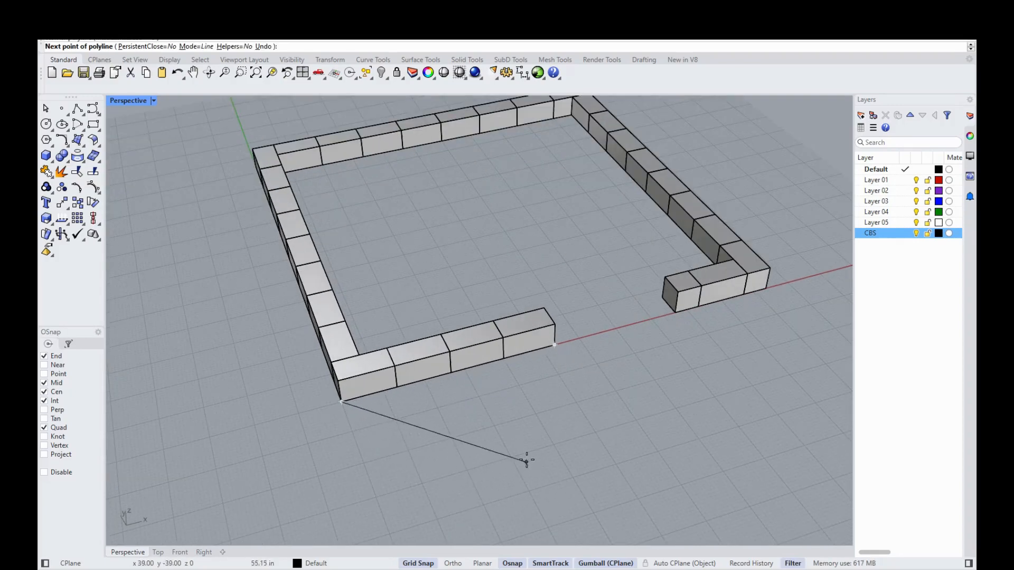
{"action": "key", "text": "Escape"}
{"action": "right_click", "coordinate": [560, 356]}
{"action": "left_click", "coordinate": [555, 346]}
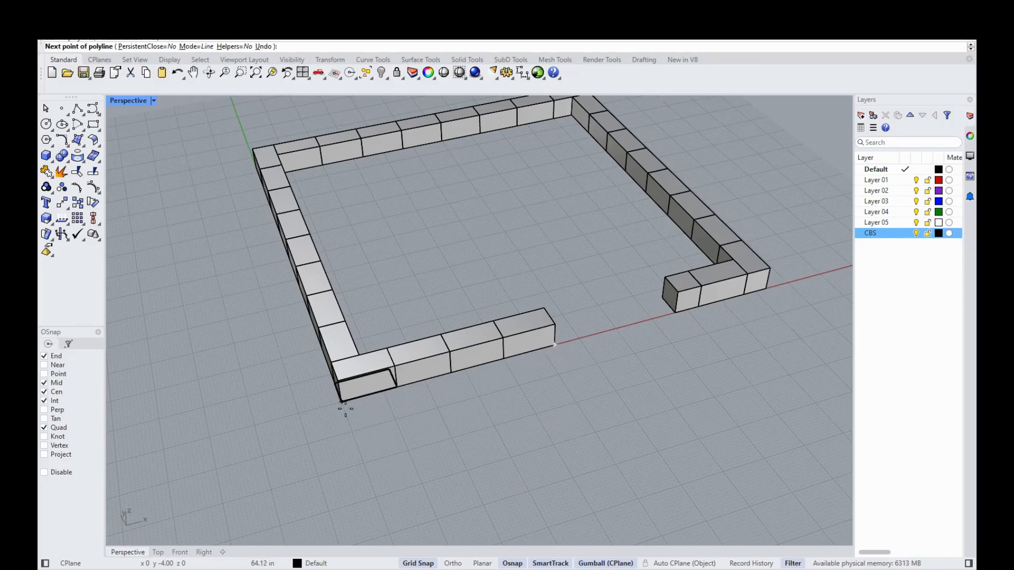
{"action": "left_click", "coordinate": [341, 402]}
{"action": "right_click_drag", "start_coordinate": [264, 253], "coordinate": [681, 195]}
{"action": "left_click", "coordinate": [178, 218]}
{"action": "left_click", "coordinate": [634, 189]}
{"action": "right_click_drag", "start_coordinate": [570, 445], "coordinate": [414, 414]}
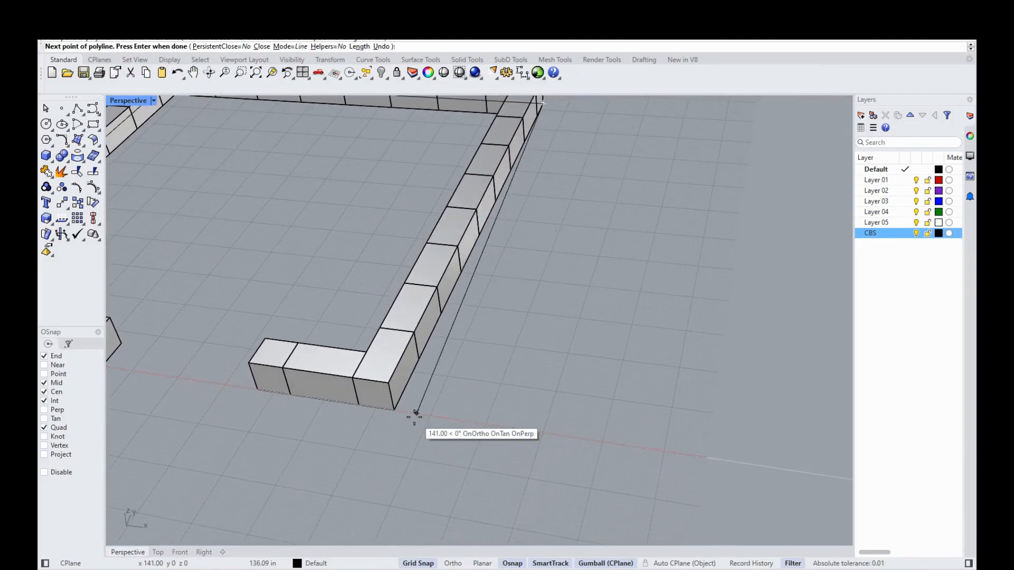
{"action": "left_click", "coordinate": [397, 413]}
{"action": "left_click", "coordinate": [257, 391]}
{"action": "right_click_drag", "start_coordinate": [257, 391], "coordinate": [387, 445]}
{"action": "right_click", "coordinate": [421, 427]}
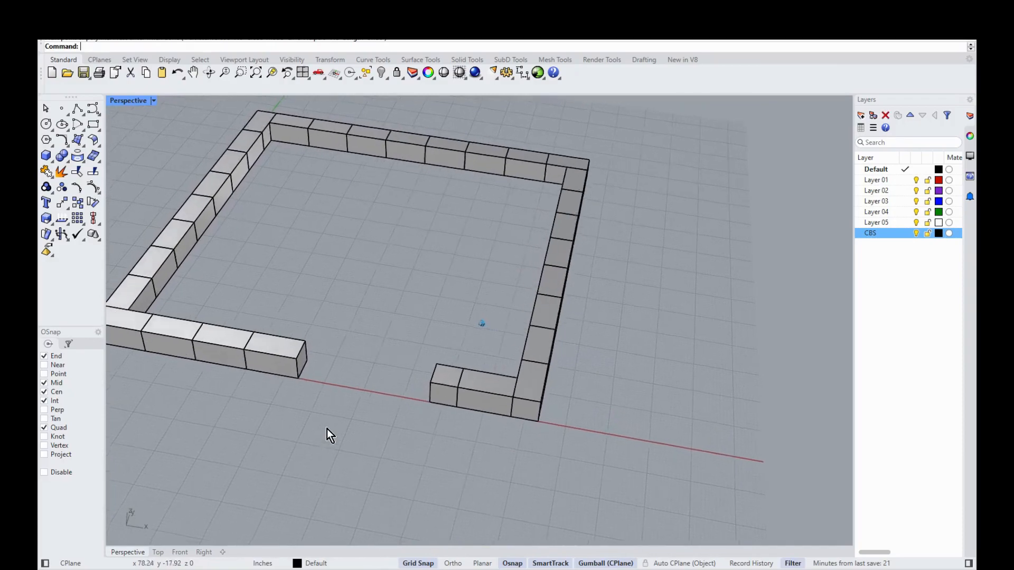
Step: Start a new polyline at the wall-end corner, through the inner corner to the wall midpoint
{"action": "right_click", "coordinate": [362, 367]}
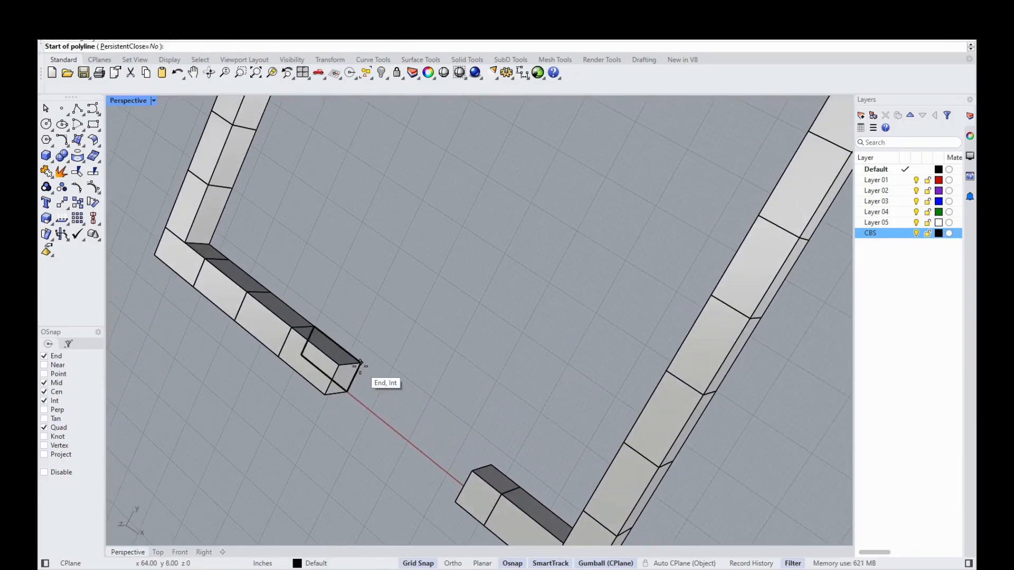
{"action": "left_click", "coordinate": [361, 360]}
{"action": "scroll", "coordinate": [344, 188], "scroll_direction": "up", "scroll_amount": 3}
{"action": "scroll", "coordinate": [265, 270], "scroll_direction": "up", "scroll_amount": 1}
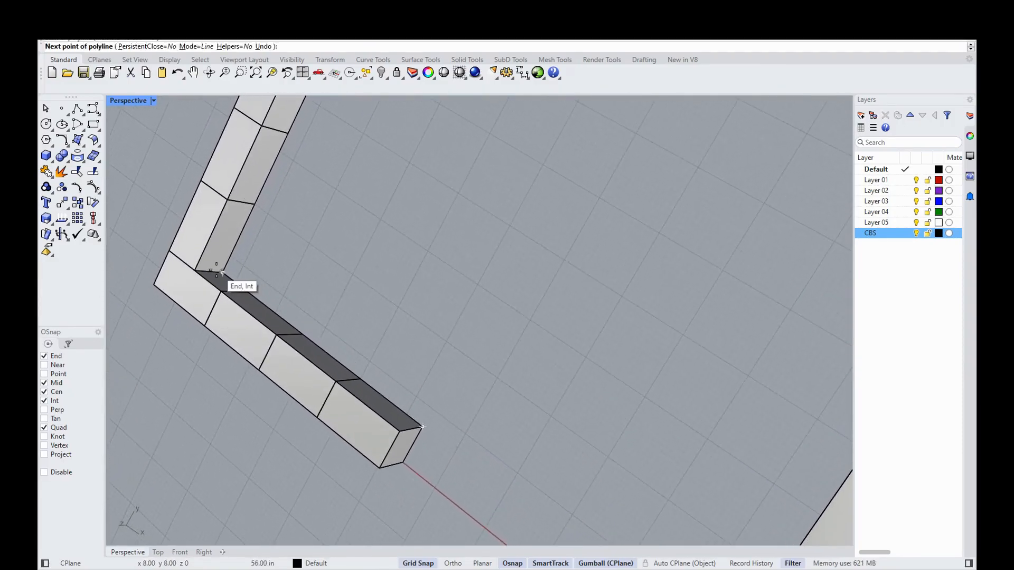
{"action": "left_click", "coordinate": [216, 270]}
{"action": "scroll", "coordinate": [443, 222], "scroll_direction": "down", "scroll_amount": 3}
{"action": "right_click_drag", "start_coordinate": [351, 308], "coordinate": [334, 286]}
{"action": "scroll", "coordinate": [335, 285], "scroll_direction": "up", "scroll_amount": 1}
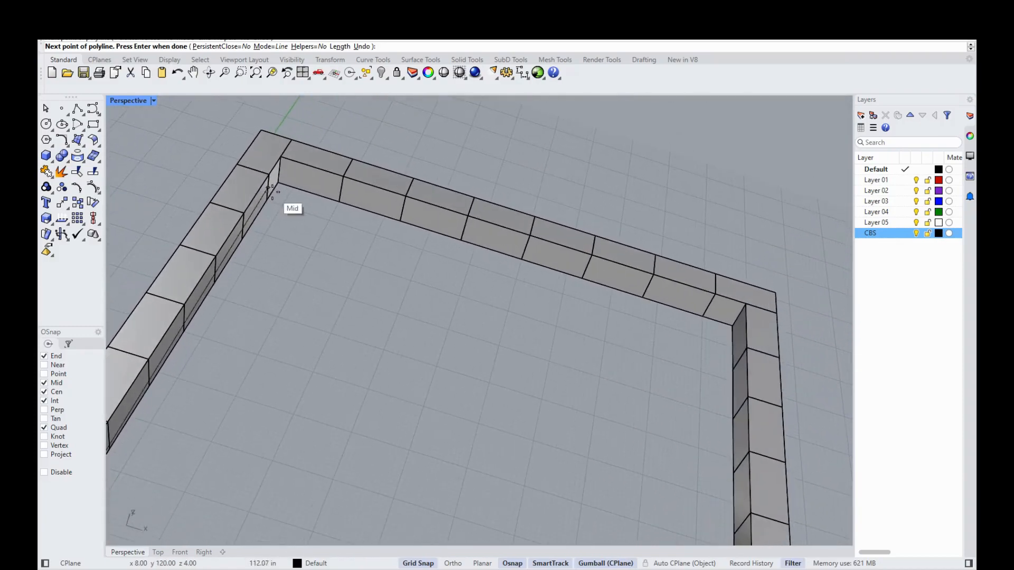
{"action": "left_click", "coordinate": [270, 191]}
Step: Continue the polyline through the remaining inner corners to the end block's bottom corner
{"action": "right_click_drag", "start_coordinate": [288, 199], "coordinate": [670, 264]}
{"action": "right_click_drag", "start_coordinate": [449, 329], "coordinate": [376, 371]}
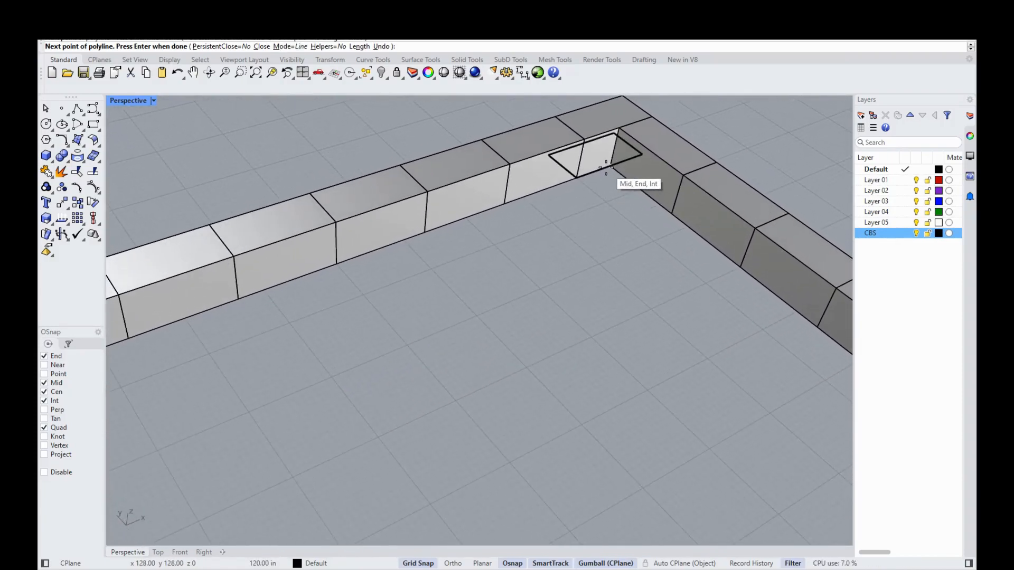
{"action": "left_click", "coordinate": [606, 168]}
{"action": "right_click_drag", "start_coordinate": [690, 408], "coordinate": [625, 158]}
{"action": "left_click", "coordinate": [625, 159]}
{"action": "left_click", "coordinate": [704, 232]}
{"action": "right_click_drag", "start_coordinate": [644, 248], "coordinate": [842, 391]}
{"action": "key", "text": "Escape"}
{"action": "scroll", "coordinate": [445, 238], "scroll_direction": "down", "scroll_amount": 3}
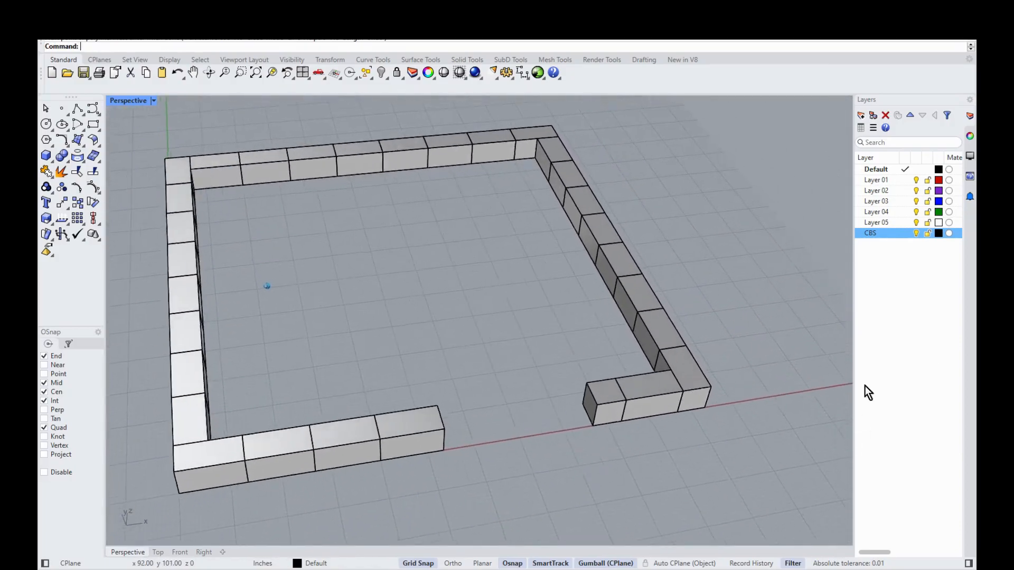
Step: Hide the CBS block walls and view the outline in Top with grid and grid axes off
{"action": "left_click", "coordinate": [917, 234]}
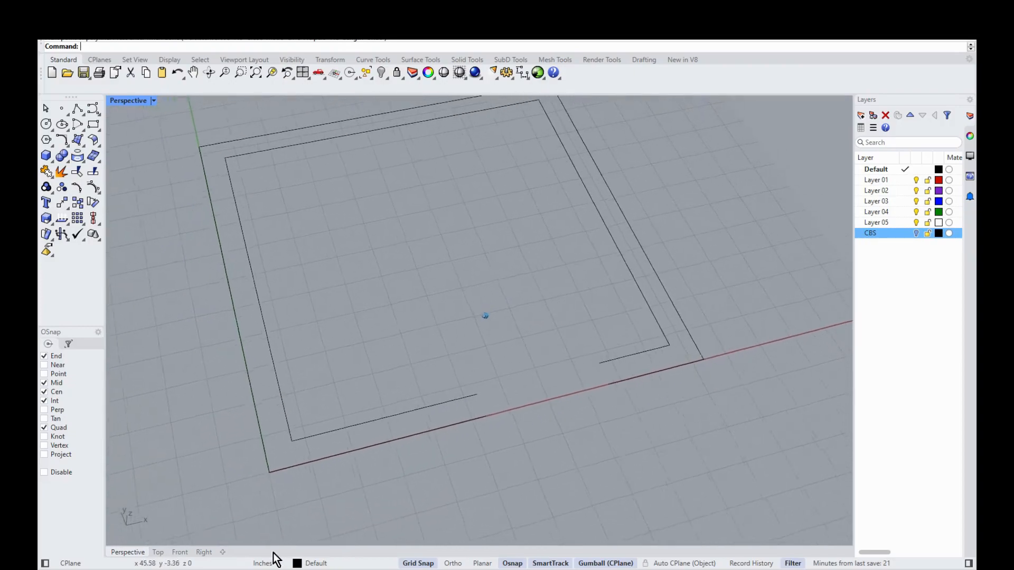
{"action": "left_click", "coordinate": [158, 553]}
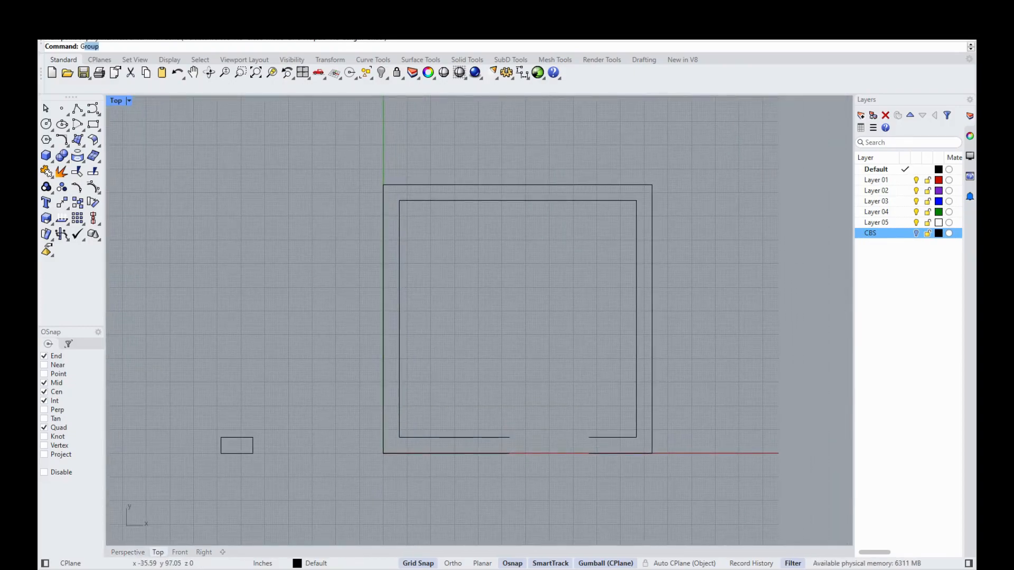
{"action": "key", "text": "Return"}
{"action": "left_click", "coordinate": [386, 47]}
{"action": "left_click", "coordinate": [428, 47]}
{"action": "scroll", "coordinate": [254, 312], "scroll_direction": "up", "scroll_amount": 5}
{"action": "scroll", "coordinate": [267, 281], "scroll_direction": "down", "scroll_amount": 7}
{"action": "scroll", "coordinate": [533, 484], "scroll_direction": "up", "scroll_amount": 6}
{"action": "scroll", "coordinate": [475, 455], "scroll_direction": "down", "scroll_amount": 4}
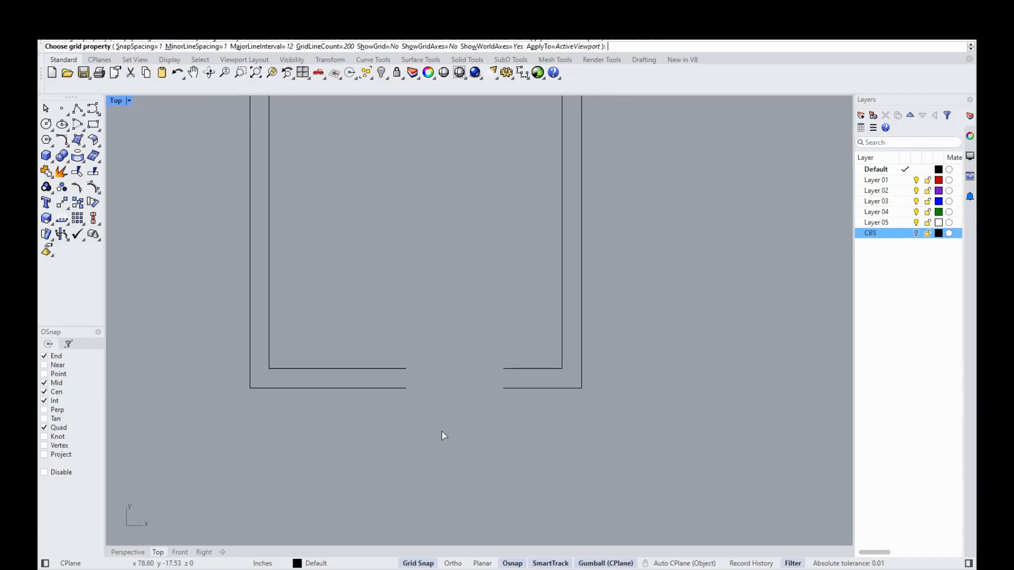
{"action": "scroll", "coordinate": [410, 192], "scroll_direction": "up", "scroll_amount": 2}
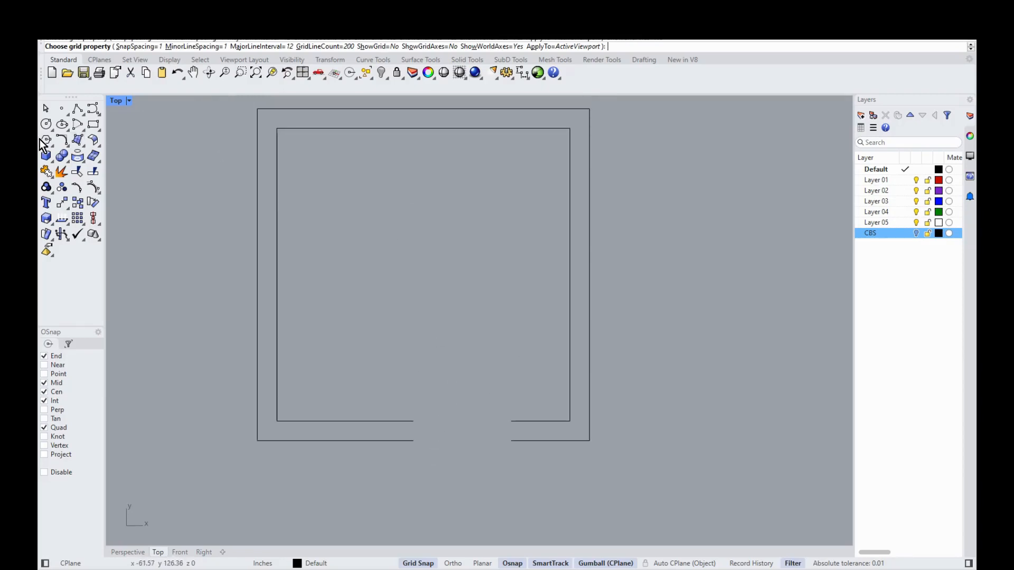
Step: Draw short polylines from outer to inner wall ends to close the doorway jambs
{"action": "left_click", "coordinate": [78, 108]}
{"action": "left_click", "coordinate": [413, 440]}
{"action": "left_click", "coordinate": [414, 421]}
{"action": "key", "text": "Return"}
{"action": "key", "text": "Return"}
{"action": "left_click", "coordinate": [511, 441]}
{"action": "left_click", "coordinate": [511, 421]}
{"action": "key", "text": "Return"}
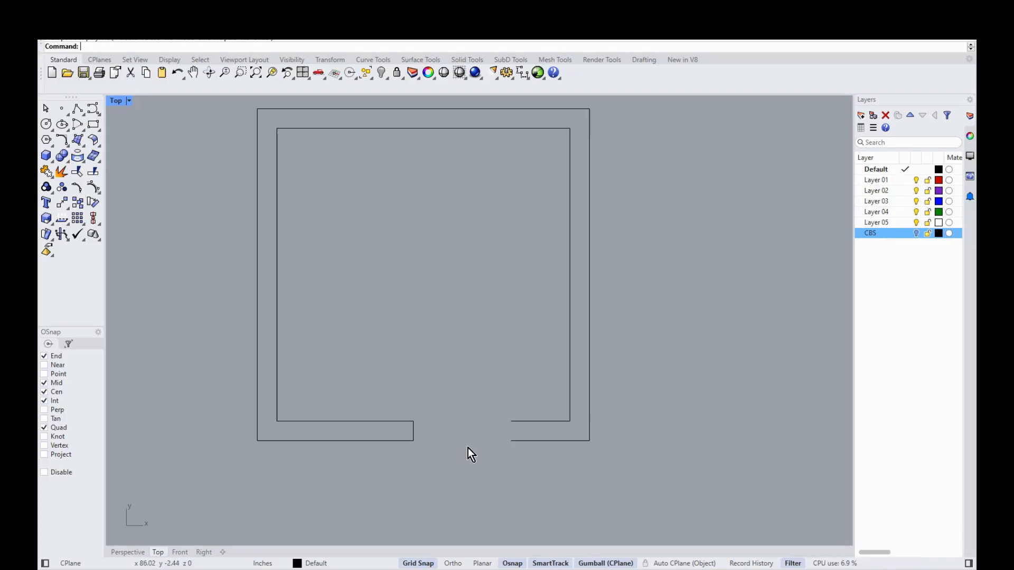
Step: Redraw the right jamb's closing polyline from the outer wall end to the inner wall end
{"action": "key", "text": "Return"}
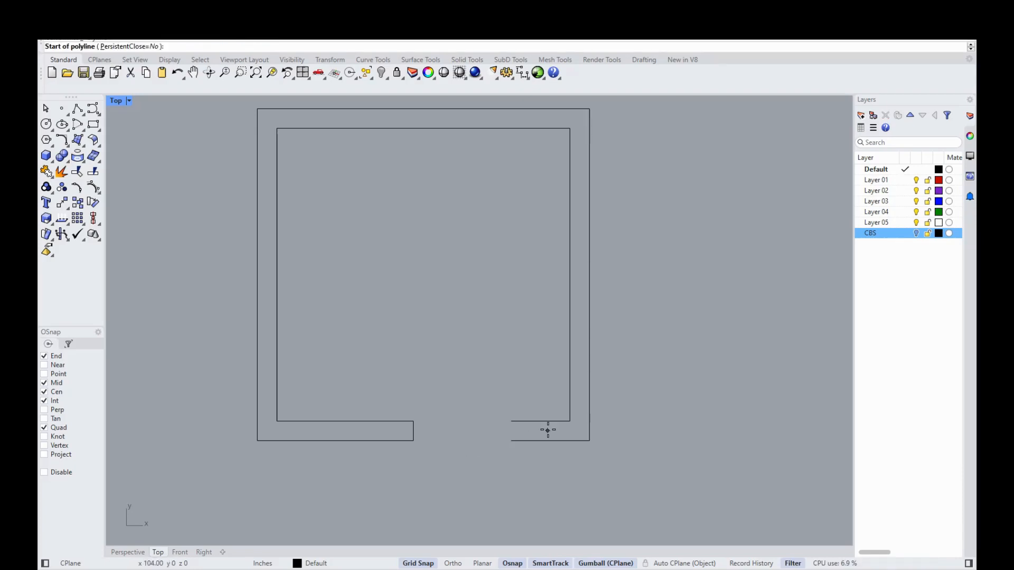
{"action": "left_click", "coordinate": [511, 437]}
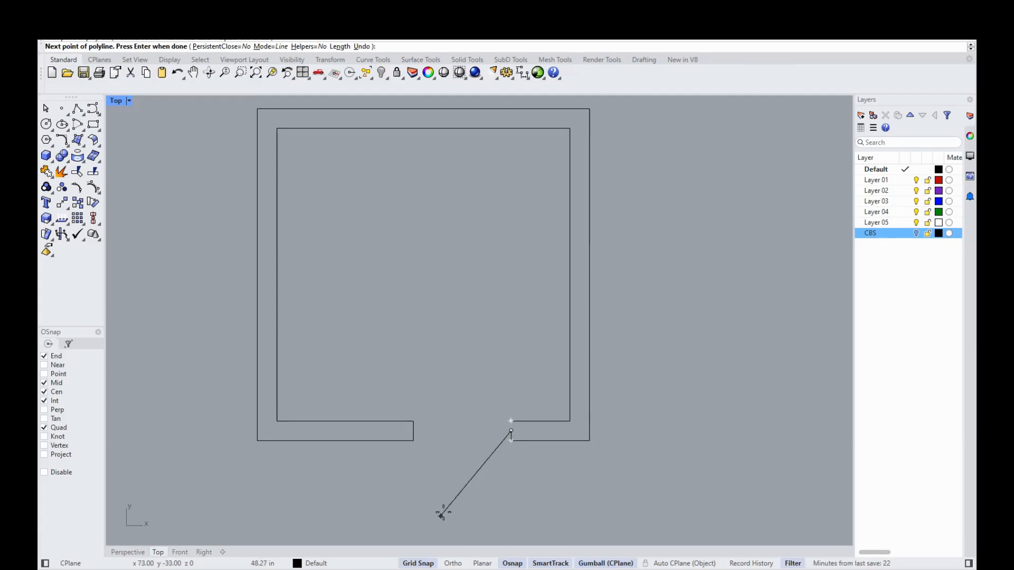
{"action": "key", "text": "Escape"}
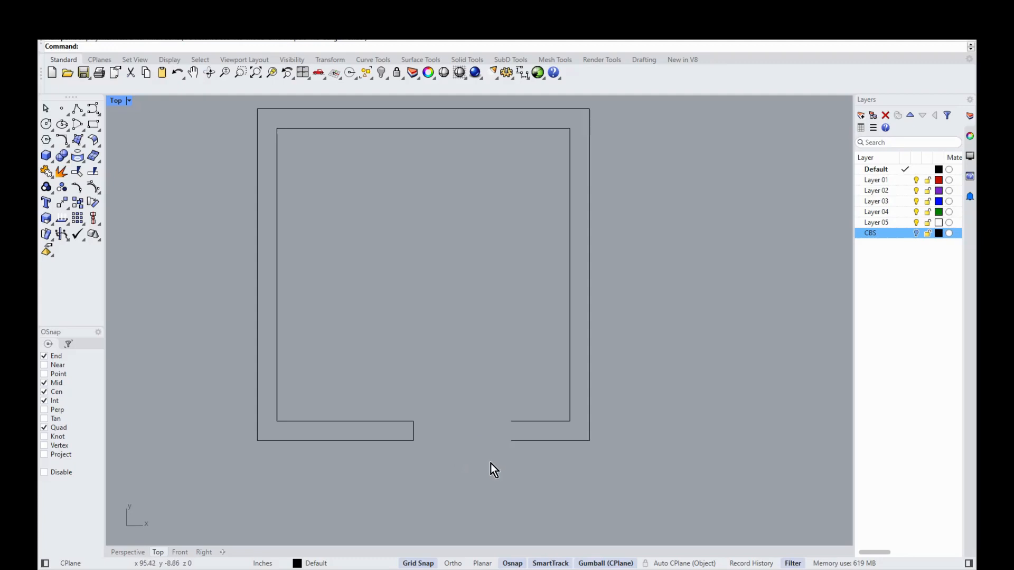
{"action": "key", "text": "Return"}
{"action": "left_click", "coordinate": [511, 441]}
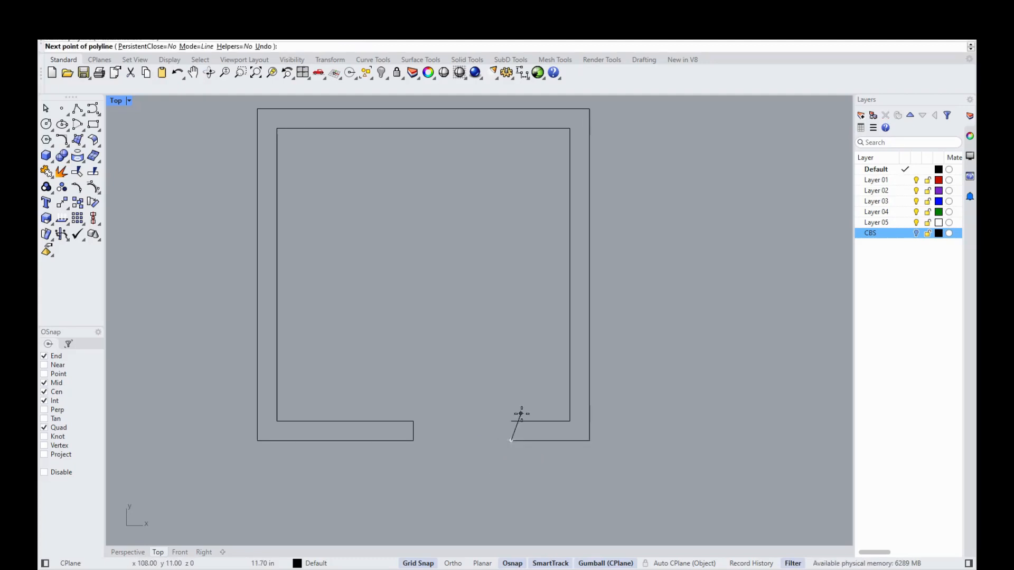
{"action": "left_click", "coordinate": [512, 421]}
{"action": "key", "text": "Return"}
{"action": "scroll", "coordinate": [571, 473], "scroll_direction": "down", "scroll_amount": 3}
{"action": "scroll", "coordinate": [470, 440], "scroll_direction": "up", "scroll_amount": 2}
{"action": "scroll", "coordinate": [393, 187], "scroll_direction": "down", "scroll_amount": 2}
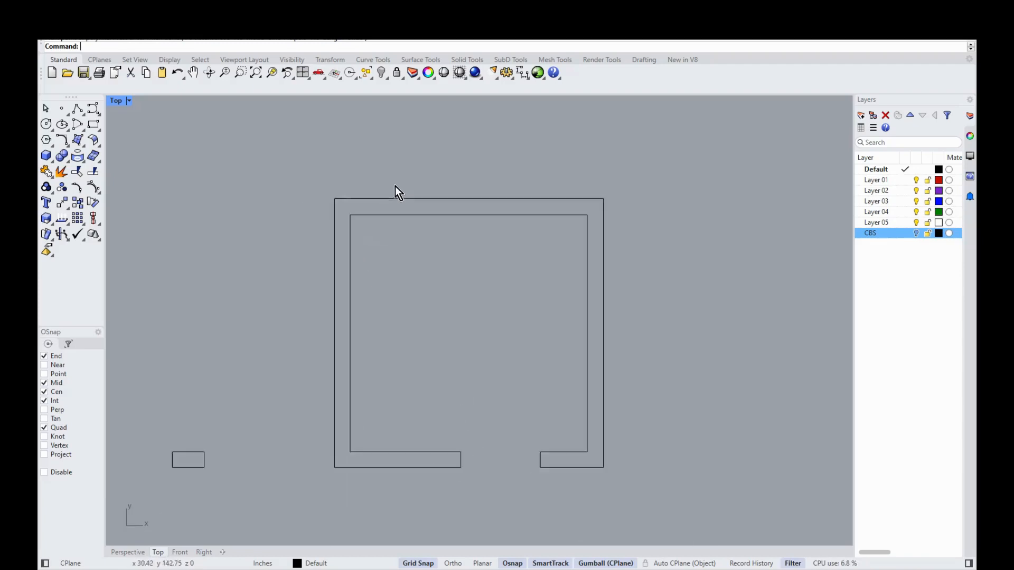
{"action": "scroll", "coordinate": [403, 271], "scroll_direction": "up", "scroll_amount": 2}
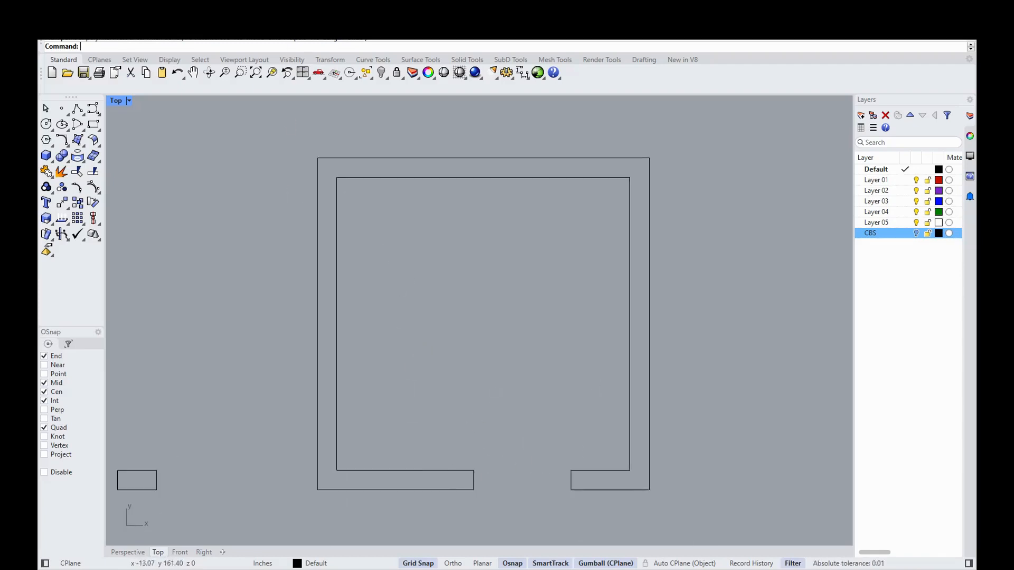
{"action": "scroll", "coordinate": [336, 233], "scroll_direction": "down", "scroll_amount": 1}
{"action": "left_click", "coordinate": [238, 22]}
Step: Add linear dimensions for the right-side depth and the top overall width
{"action": "left_click", "coordinate": [245, 35]}
{"action": "left_click", "coordinate": [590, 441]}
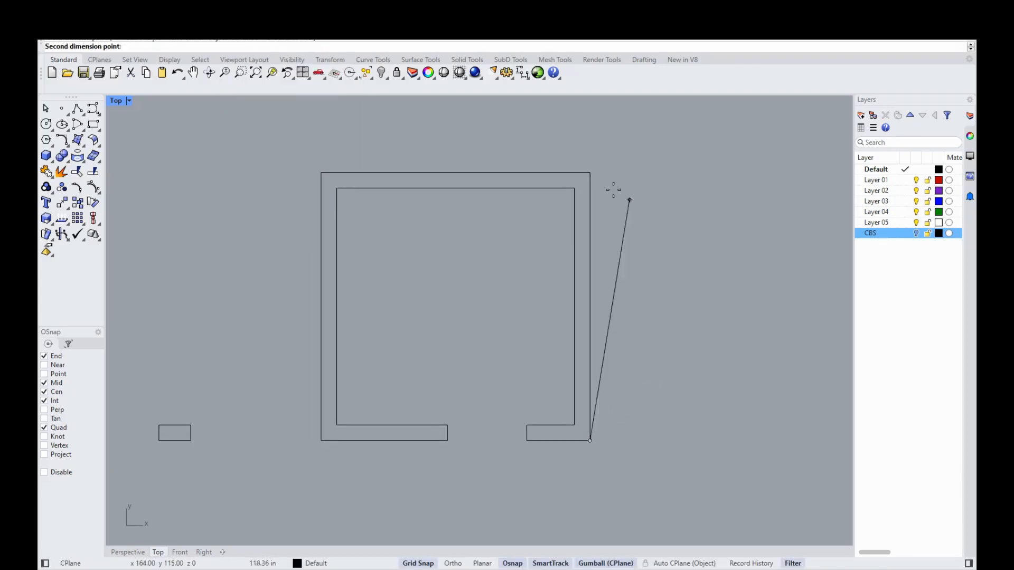
{"action": "left_click", "coordinate": [590, 173]}
{"action": "left_click", "coordinate": [632, 269]}
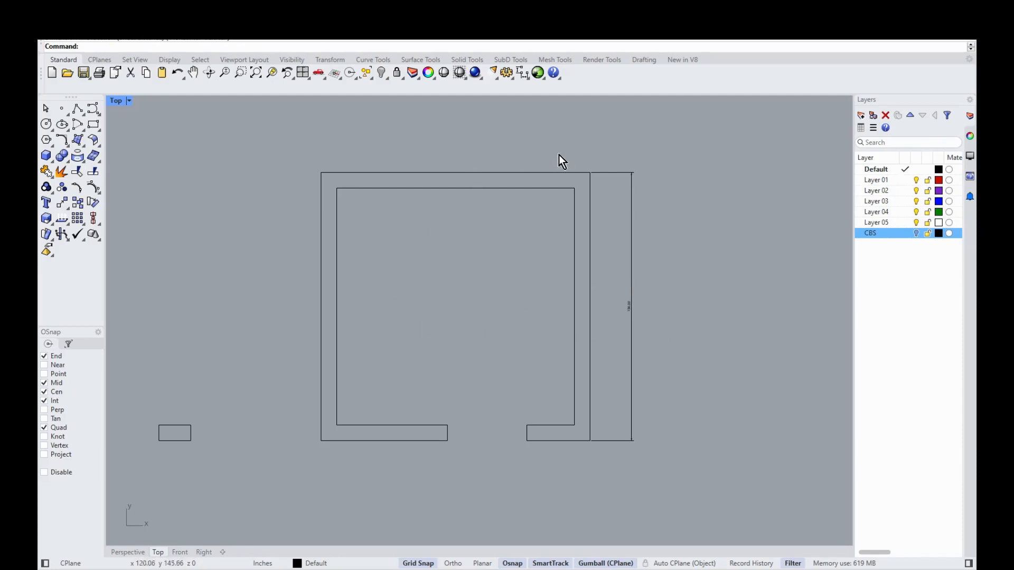
{"action": "key", "text": "Return"}
{"action": "left_click", "coordinate": [590, 173]}
{"action": "left_click", "coordinate": [322, 173]}
{"action": "left_click", "coordinate": [382, 144]}
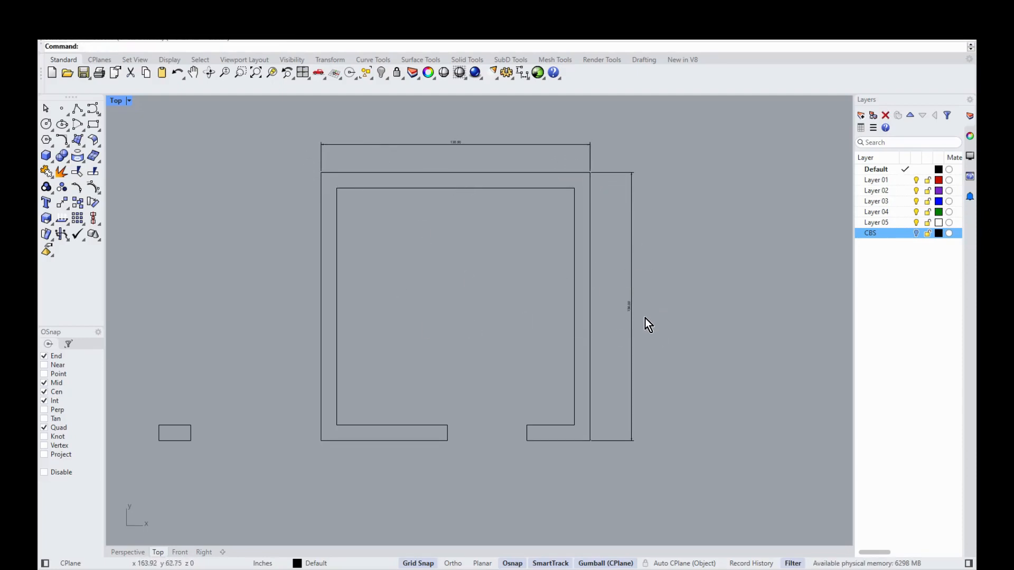
Step: Check the right dimension, then browse the side panels and return to the Layers list
{"action": "left_click_drag", "start_coordinate": [642, 290], "coordinate": [611, 324]}
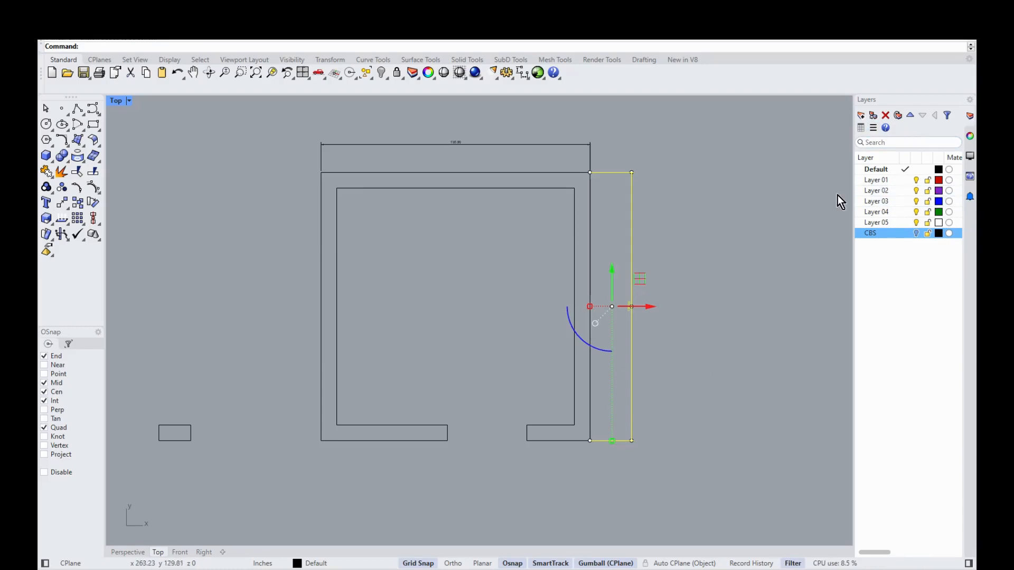
{"action": "key", "text": "Escape"}
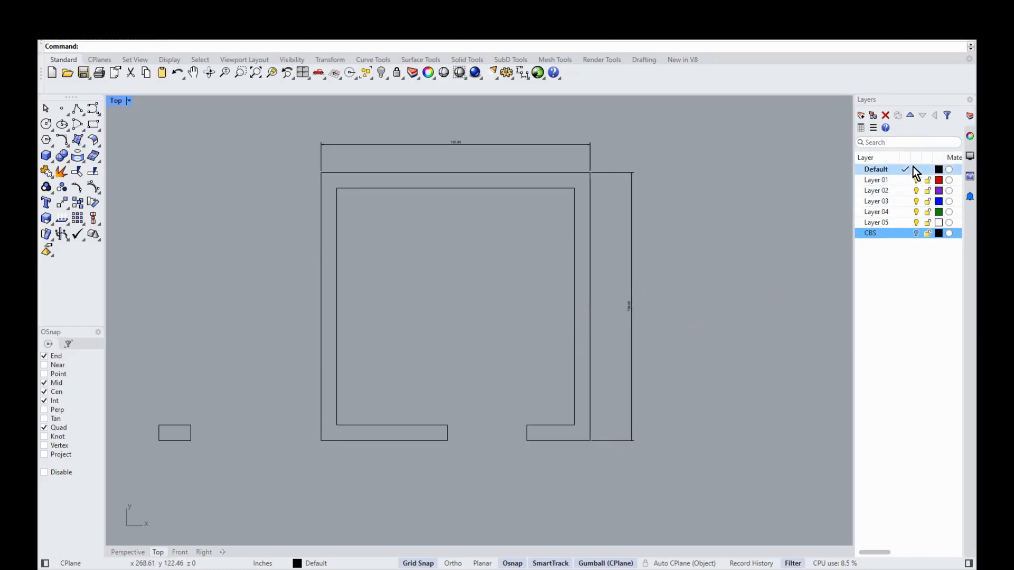
{"action": "left_click", "coordinate": [969, 157]}
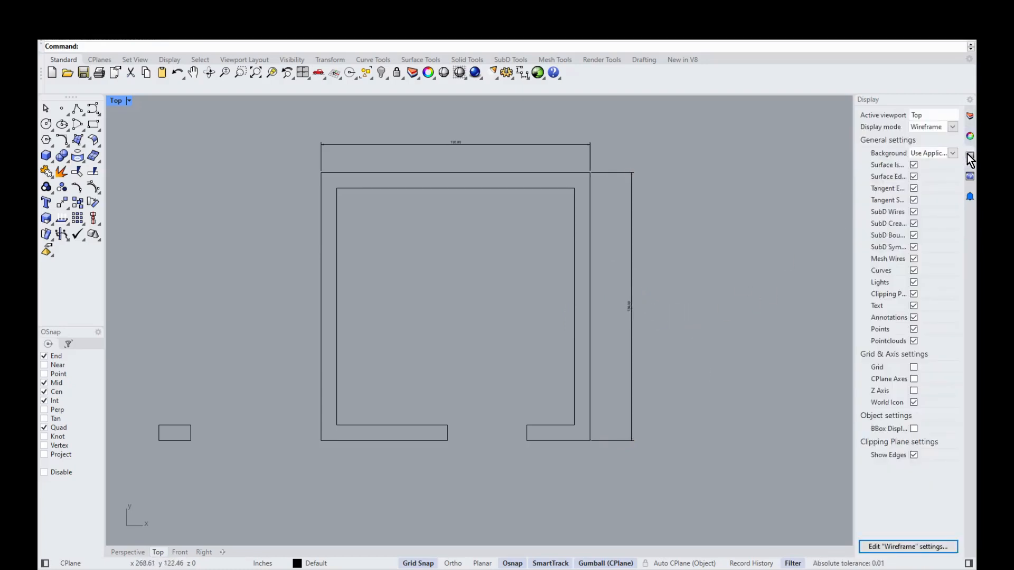
{"action": "left_click", "coordinate": [970, 179]}
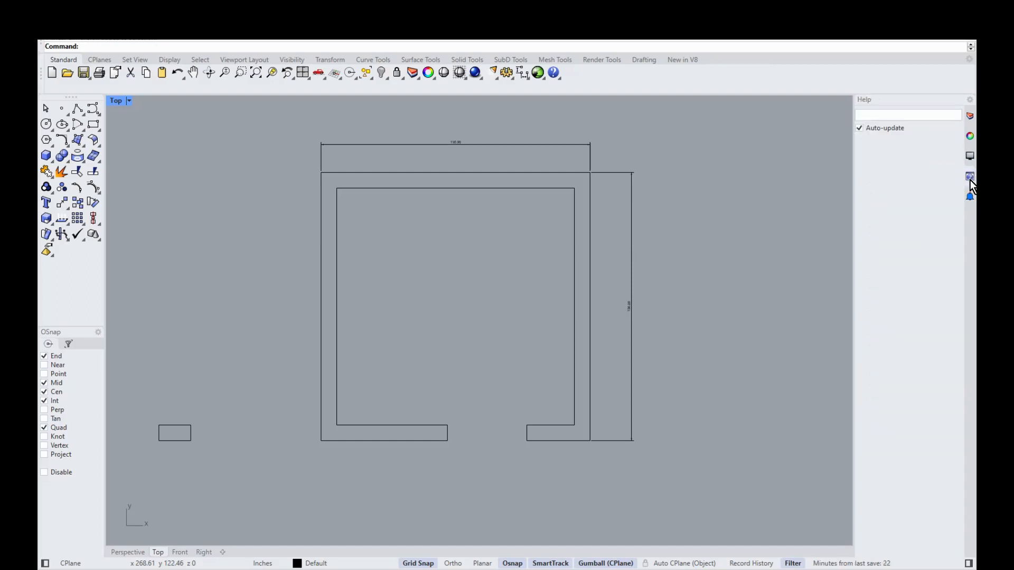
{"action": "left_click", "coordinate": [969, 135]}
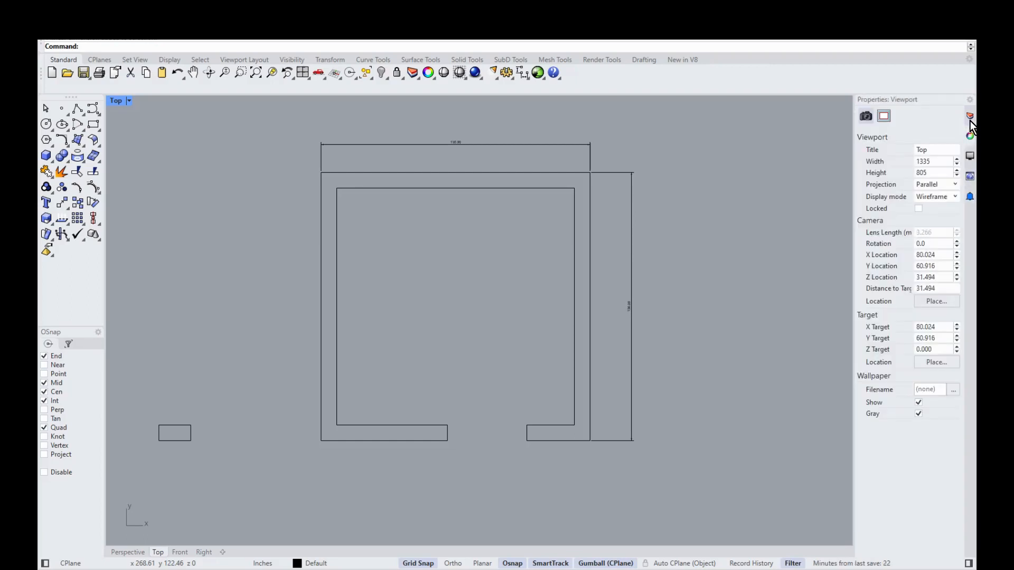
{"action": "left_click", "coordinate": [970, 116]}
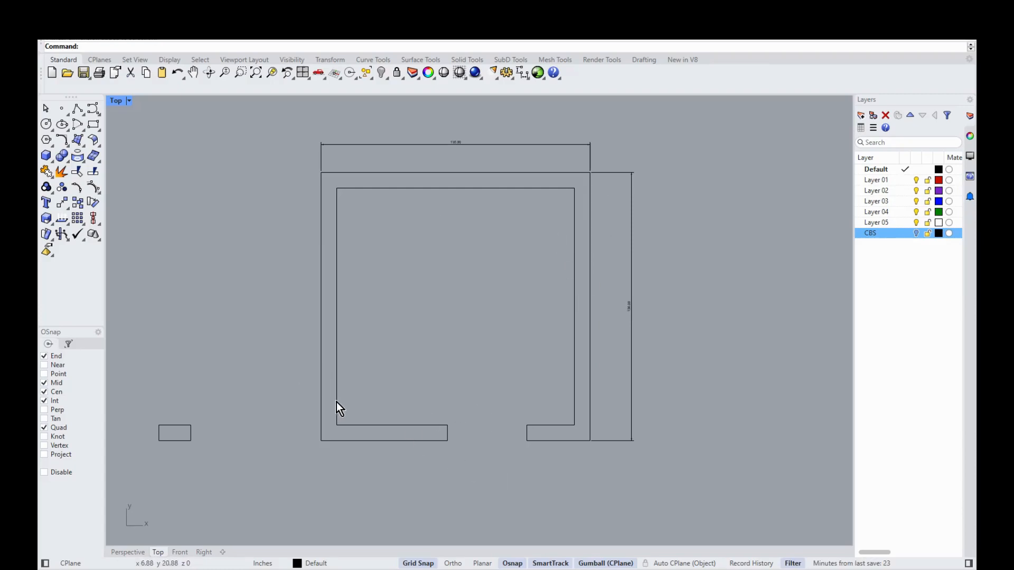
Step: Show the CBS block walls again in Perspective and orbit around them
{"action": "scroll", "coordinate": [334, 438], "scroll_direction": "down", "scroll_amount": 2}
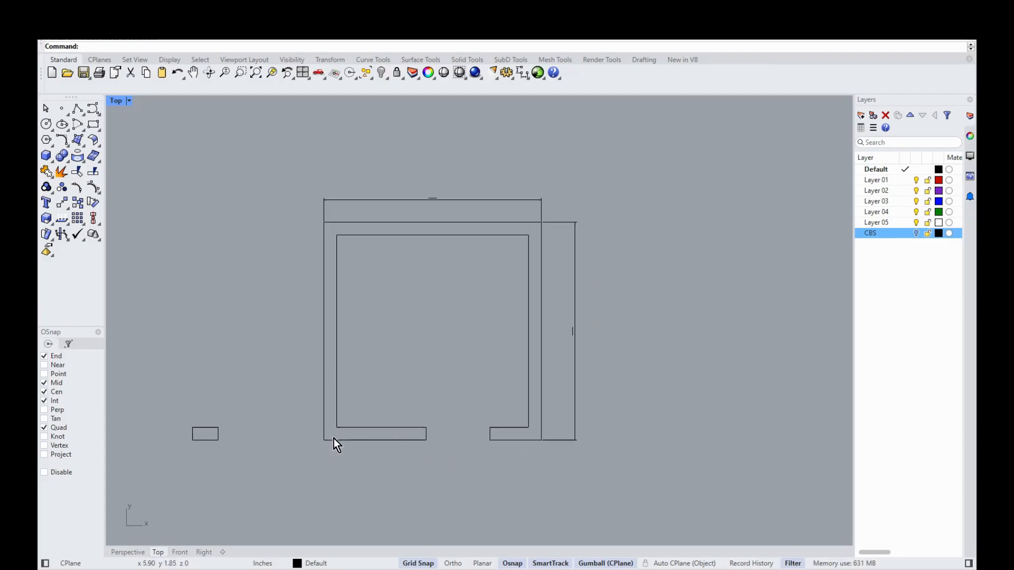
{"action": "left_click", "coordinate": [128, 552]}
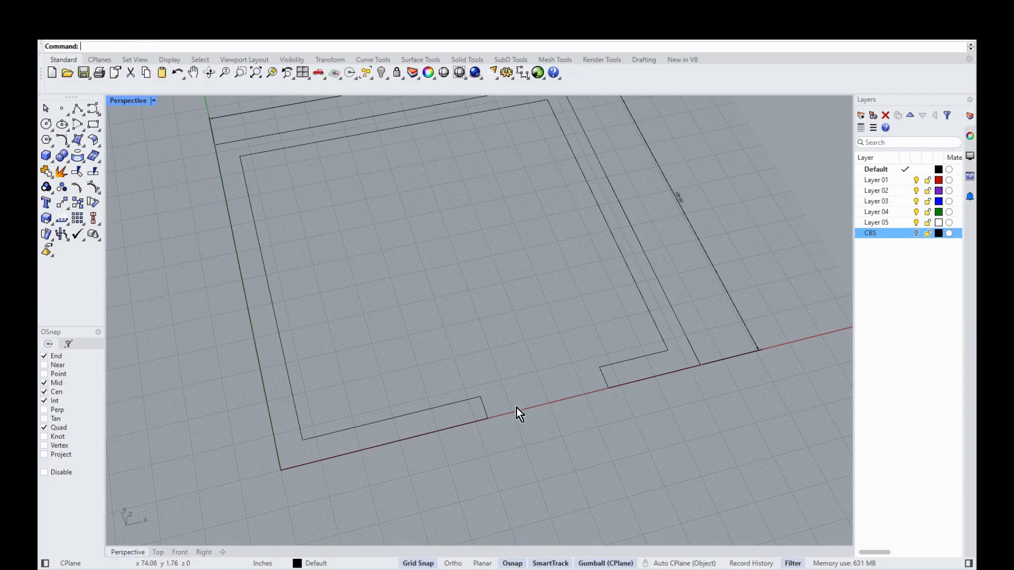
{"action": "left_click", "coordinate": [917, 233]}
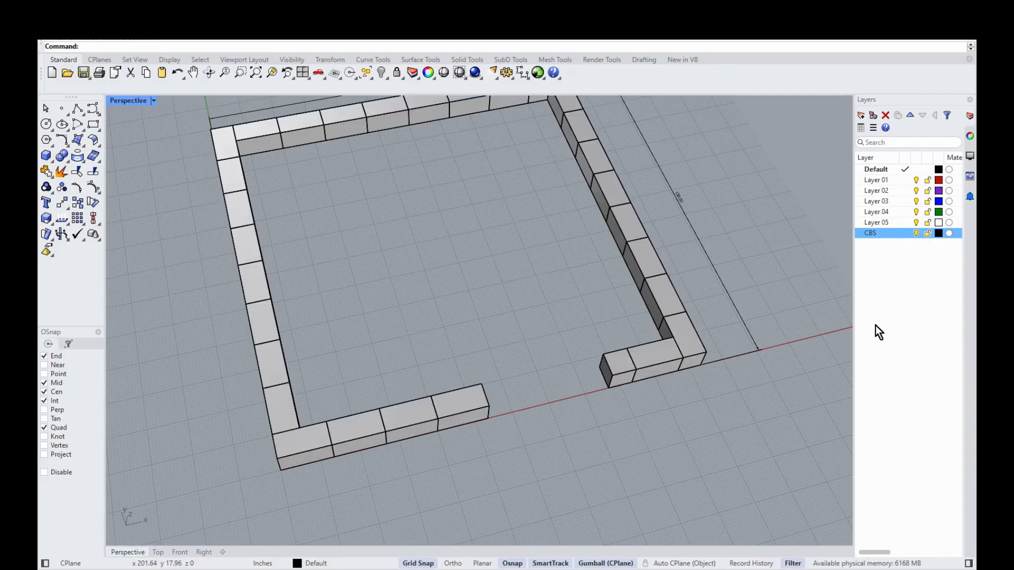
{"action": "scroll", "coordinate": [573, 452], "scroll_direction": "down", "scroll_amount": 3}
{"action": "right_click_drag", "start_coordinate": [572, 452], "coordinate": [477, 506]}
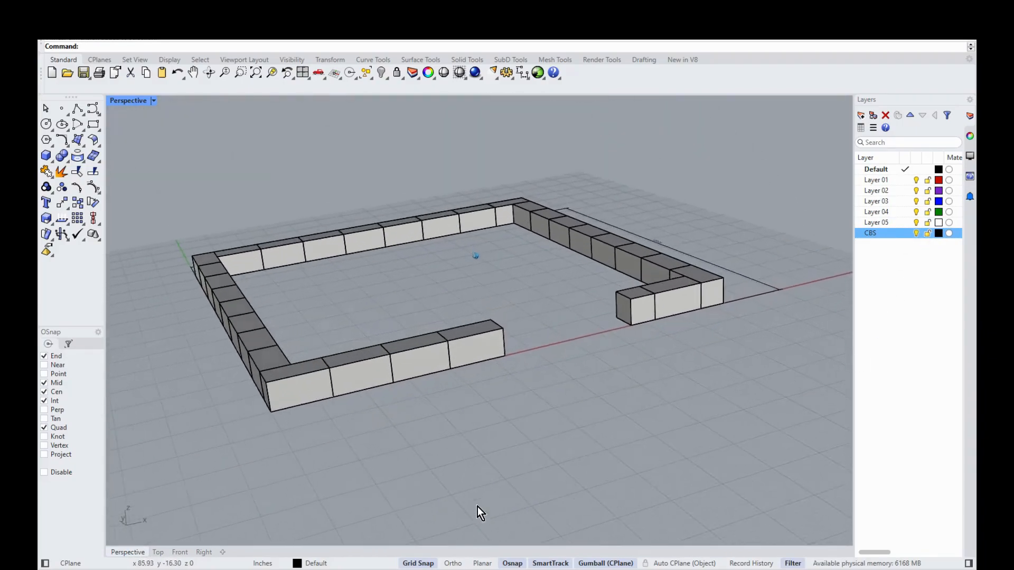
{"action": "scroll", "coordinate": [549, 430], "scroll_direction": "up", "scroll_amount": 3}
{"action": "right_click_drag", "start_coordinate": [550, 430], "coordinate": [496, 459]}
{"action": "right_click_drag", "start_coordinate": [573, 404], "coordinate": [395, 470]}
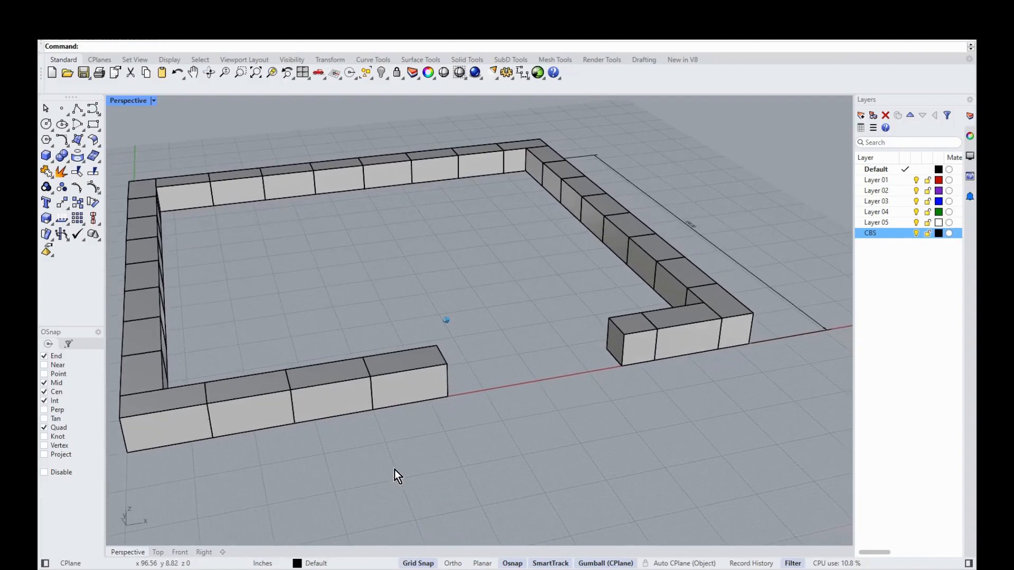
{"action": "scroll", "coordinate": [604, 350], "scroll_direction": "up", "scroll_amount": 1}
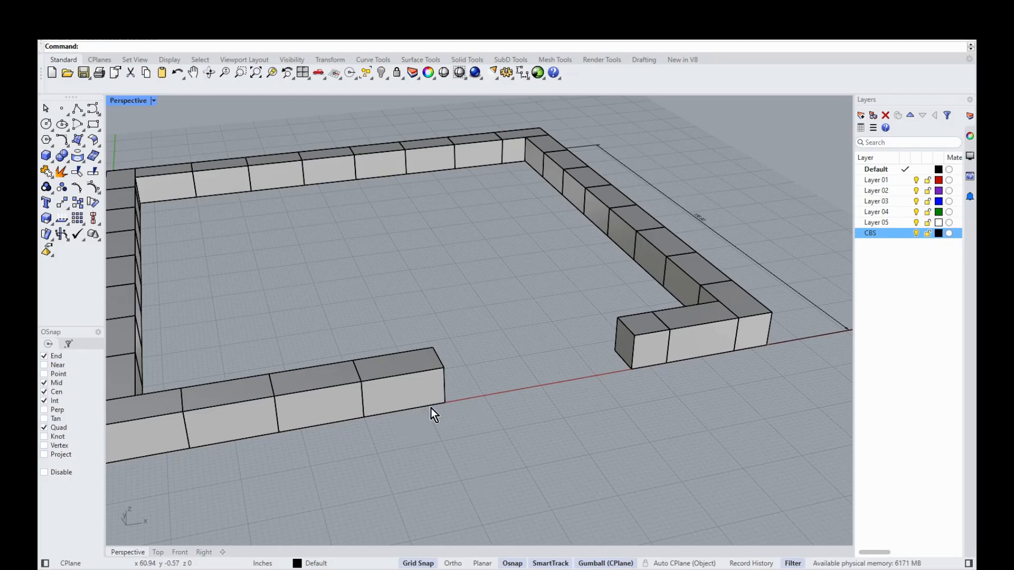
Step: Copy the front wall's end block 8 units straight up with the gumball
{"action": "left_click", "coordinate": [412, 372]}
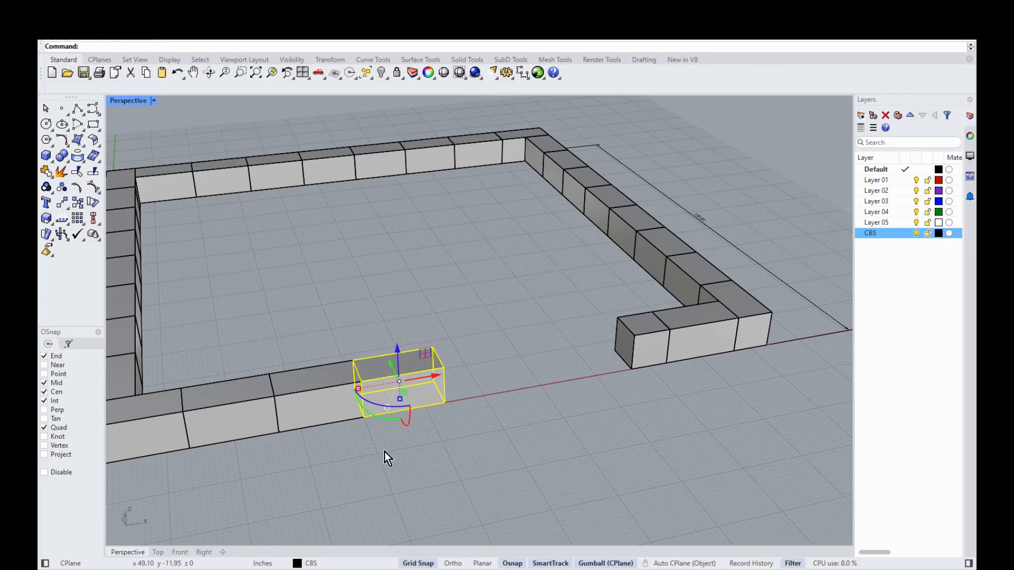
{"action": "scroll", "coordinate": [366, 380], "scroll_direction": "up", "scroll_amount": 2}
{"action": "scroll", "coordinate": [341, 382], "scroll_direction": "up", "scroll_amount": 2}
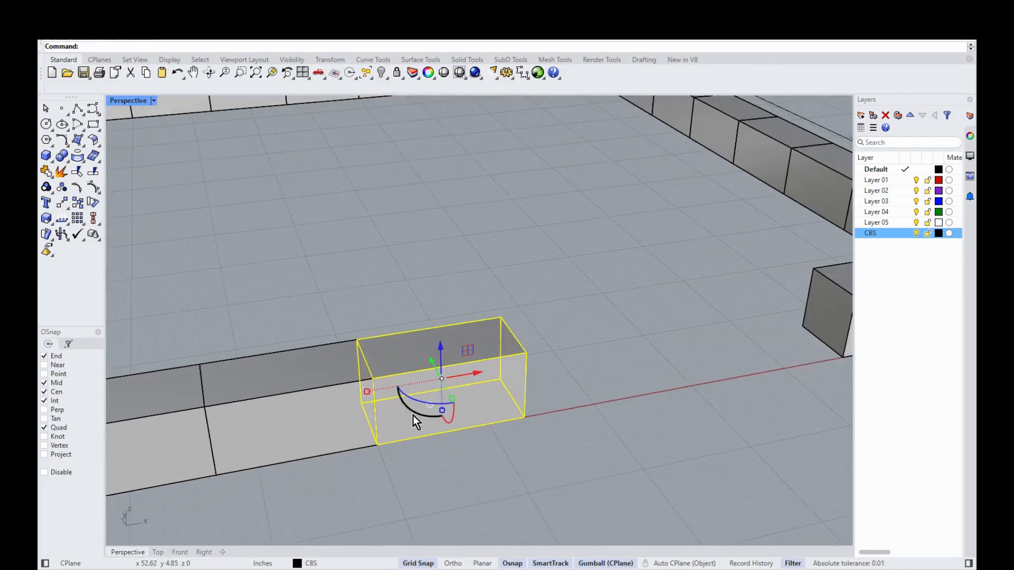
{"action": "left_click", "coordinate": [441, 348]}
{"action": "type", "text": "8"}
{"action": "key", "text": "Return"}
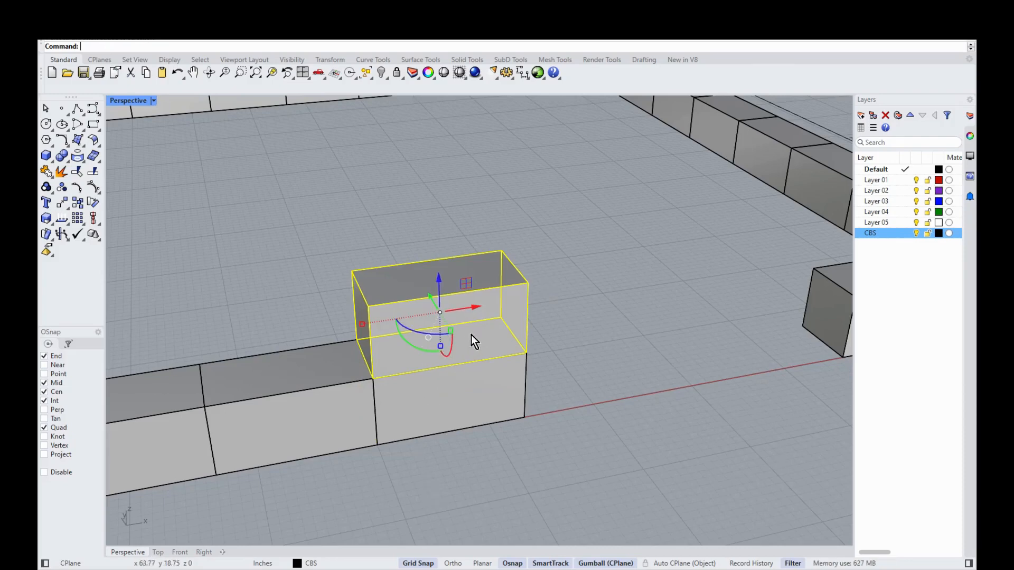
Step: Shift the raised block -8 along X to straddle the joint below, then deselect
{"action": "left_click", "coordinate": [477, 308]}
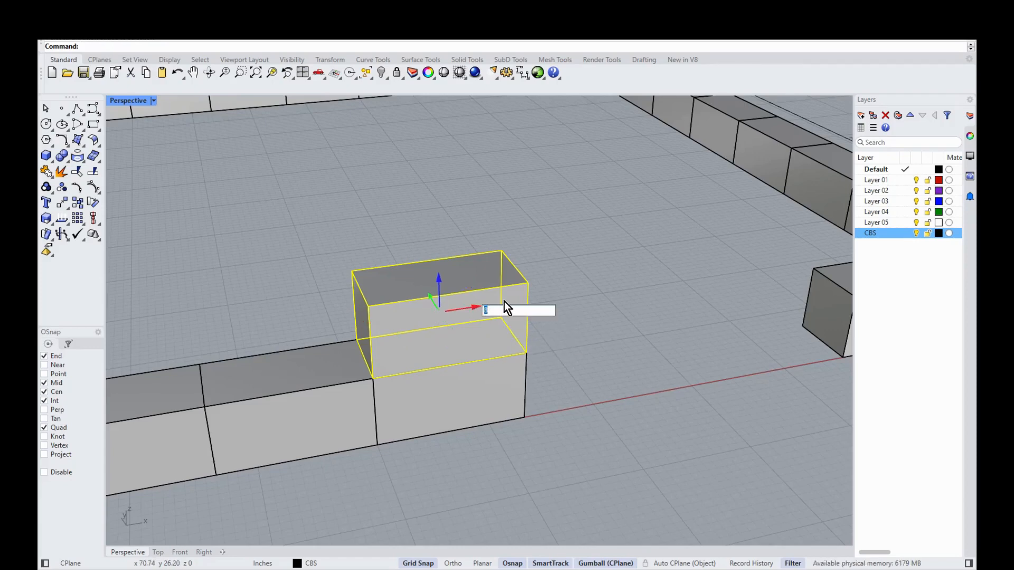
{"action": "type", "text": "-8"}
{"action": "key", "text": "Return"}
{"action": "left_click", "coordinate": [477, 455]}
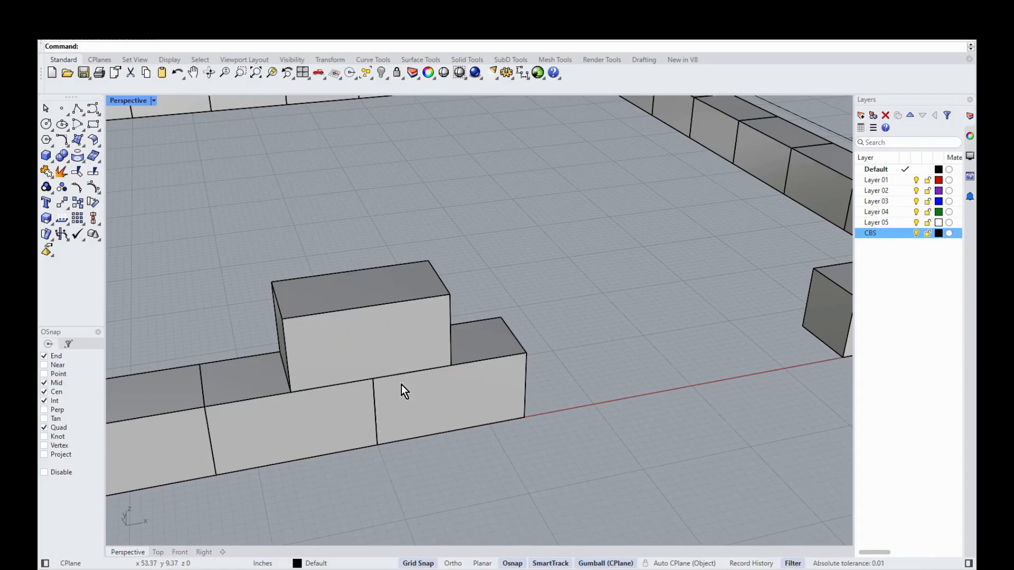
{"action": "scroll", "coordinate": [462, 480], "scroll_direction": "up", "scroll_amount": 7}
{"action": "scroll", "coordinate": [454, 475], "scroll_direction": "down", "scroll_amount": 8}
{"action": "scroll", "coordinate": [317, 330], "scroll_direction": "down", "scroll_amount": 5}
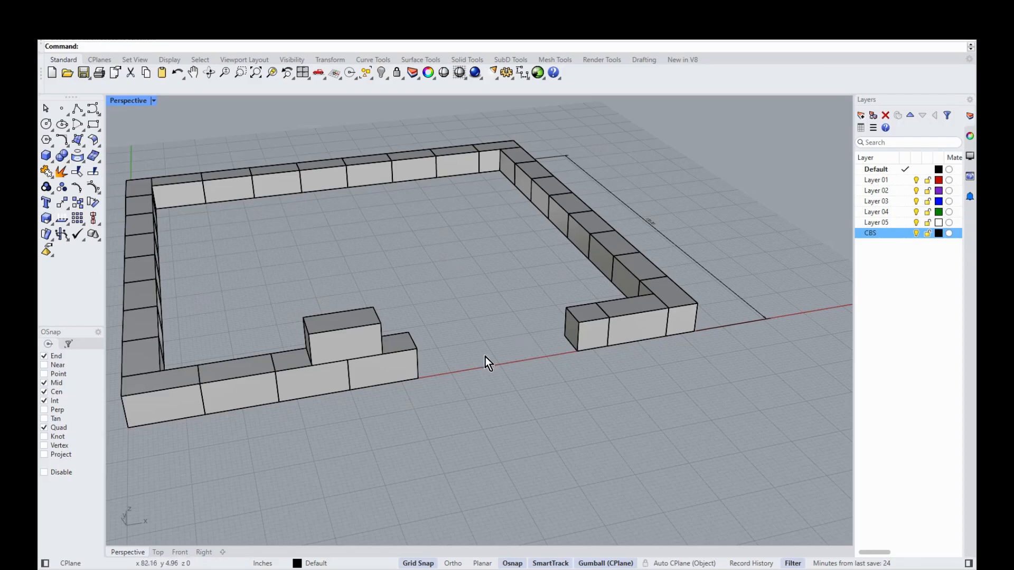
{"action": "scroll", "coordinate": [468, 312], "scroll_direction": "up", "scroll_amount": 2}
Step: Select the front wall's end block together with the right wall return's end block
{"action": "left_click", "coordinate": [369, 380]}
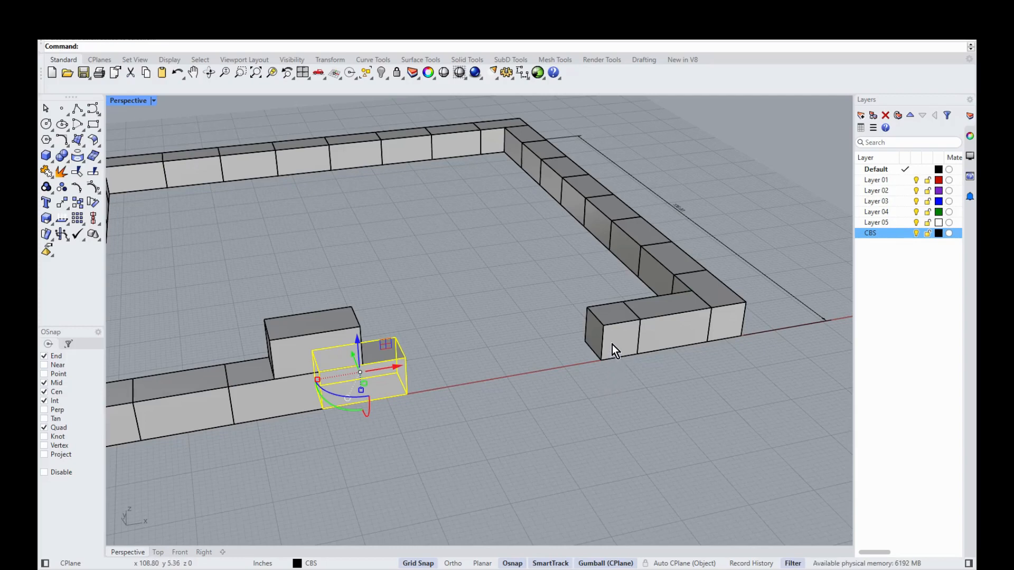
{"action": "key", "text": "Escape"}
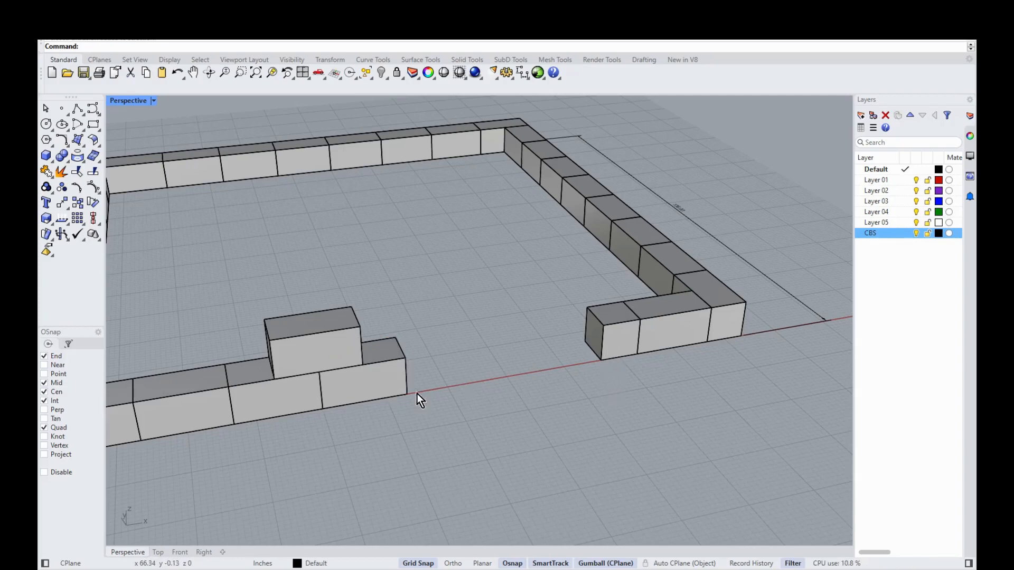
{"action": "left_click", "coordinate": [393, 391]}
{"action": "left_click", "coordinate": [613, 331], "text": "shift"}
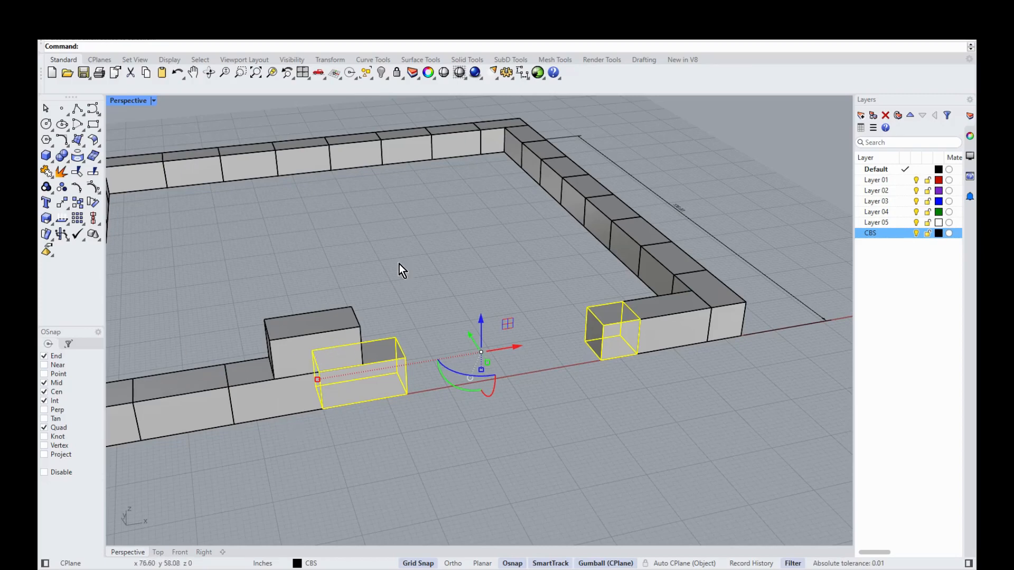
Step: Copy both end blocks up 8, then another copy 16 higher
{"action": "left_click", "coordinate": [483, 319]}
{"action": "type", "text": "8"}
{"action": "key", "text": "Return"}
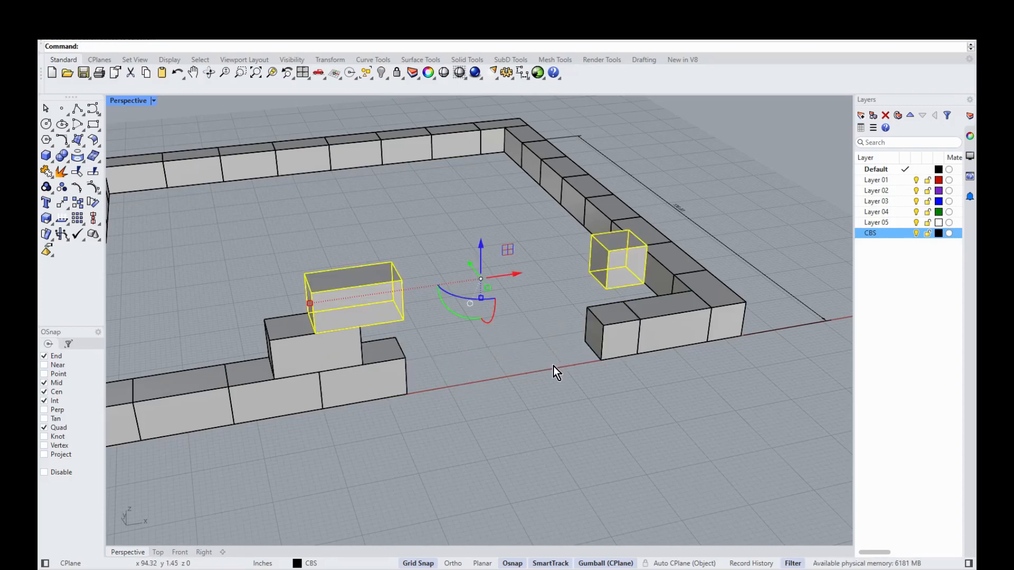
{"action": "left_click", "coordinate": [481, 246]}
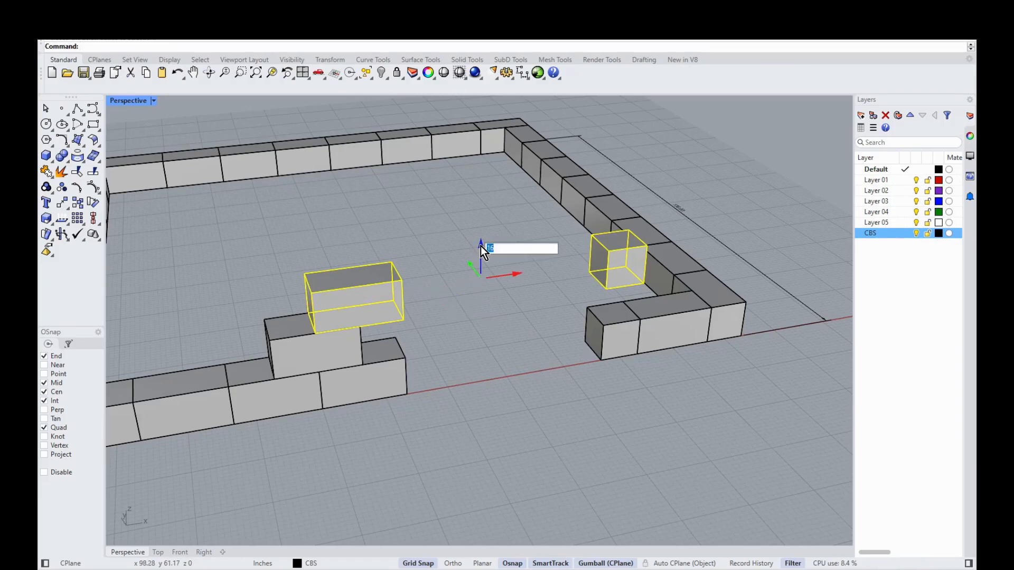
{"action": "key", "text": "Return"}
{"action": "scroll", "coordinate": [509, 453], "scroll_direction": "up", "scroll_amount": 3}
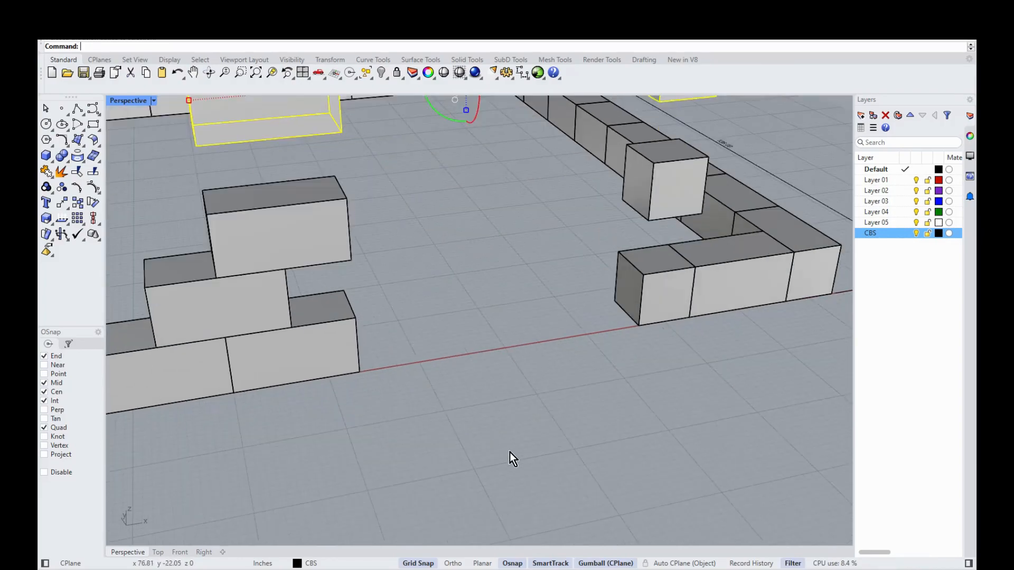
{"action": "scroll", "coordinate": [509, 452], "scroll_direction": "down", "scroll_amount": 5}
{"action": "scroll", "coordinate": [497, 236], "scroll_direction": "up", "scroll_amount": 2}
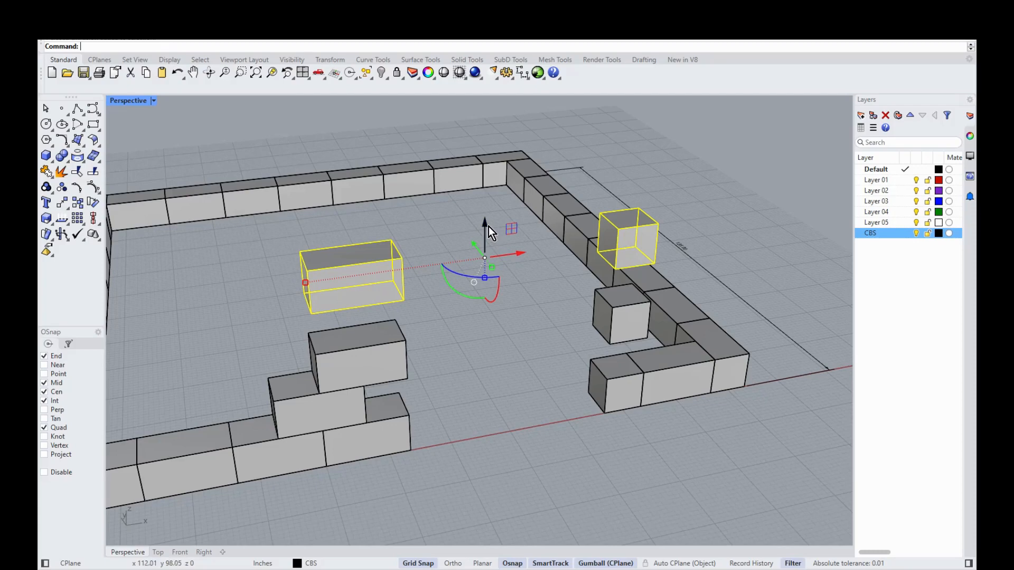
Step: Stack three more 16-unit copies of both blocks, then start a Distance measurement
{"action": "left_click", "coordinate": [487, 226]}
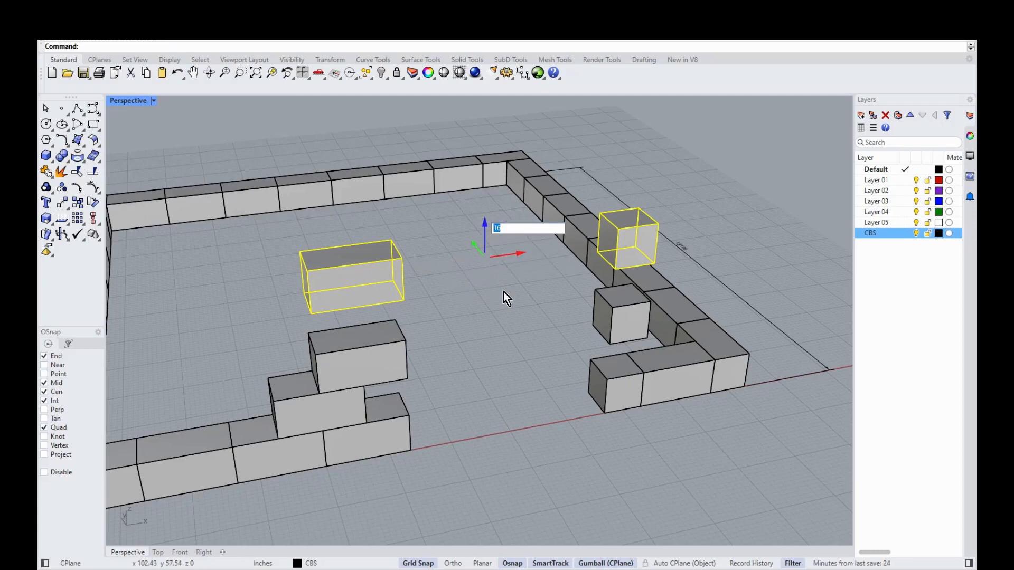
{"action": "key", "text": "Return"}
{"action": "left_click", "coordinate": [485, 135]}
{"action": "key", "text": "Return"}
{"action": "scroll", "coordinate": [508, 436], "scroll_direction": "down", "scroll_amount": 5}
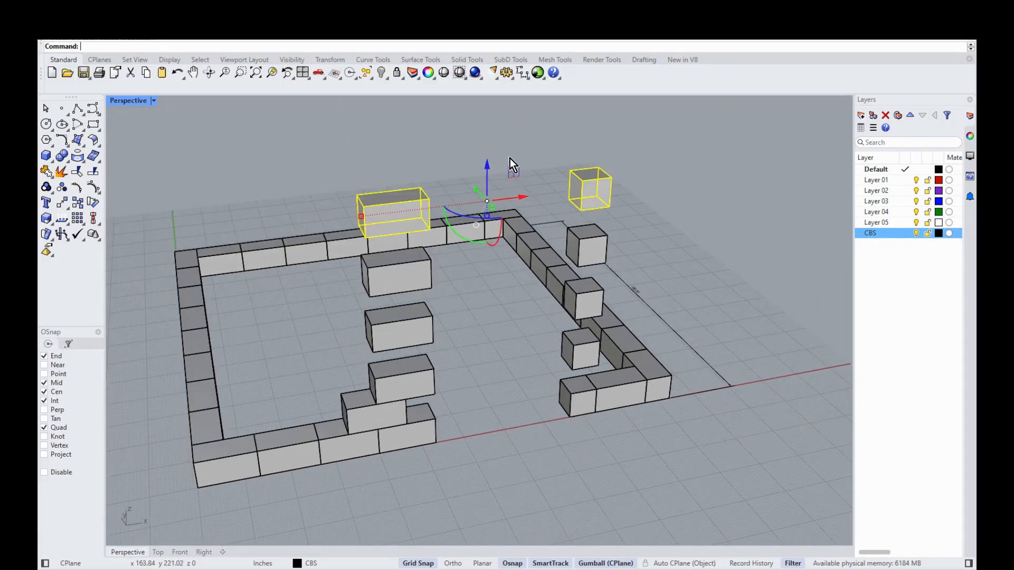
{"action": "left_click", "coordinate": [487, 166]}
{"action": "type", "text": "16"}
{"action": "key", "text": "Return"}
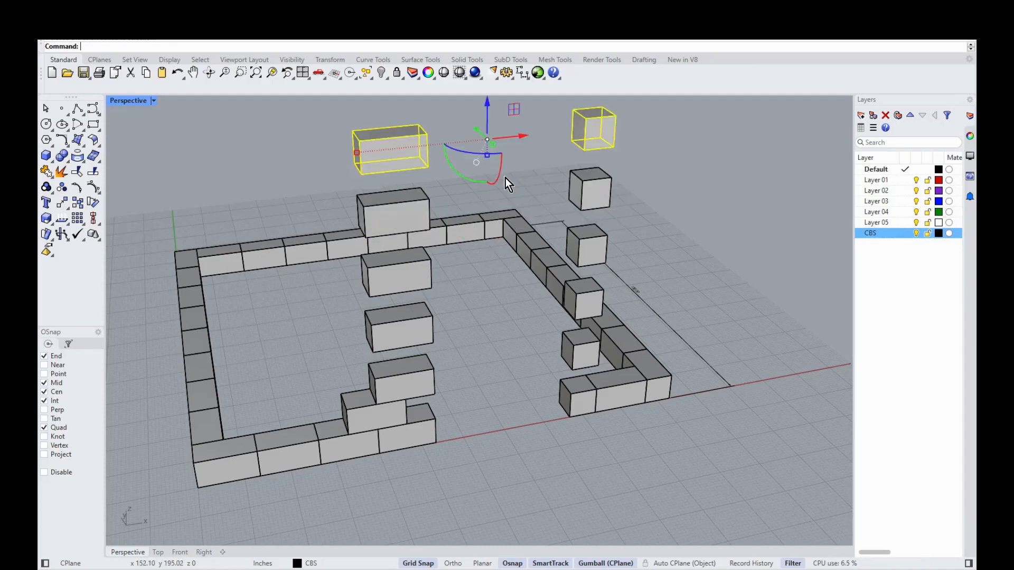
{"action": "left_click", "coordinate": [484, 403]}
{"action": "right_click_drag", "start_coordinate": [492, 416], "coordinate": [484, 414]}
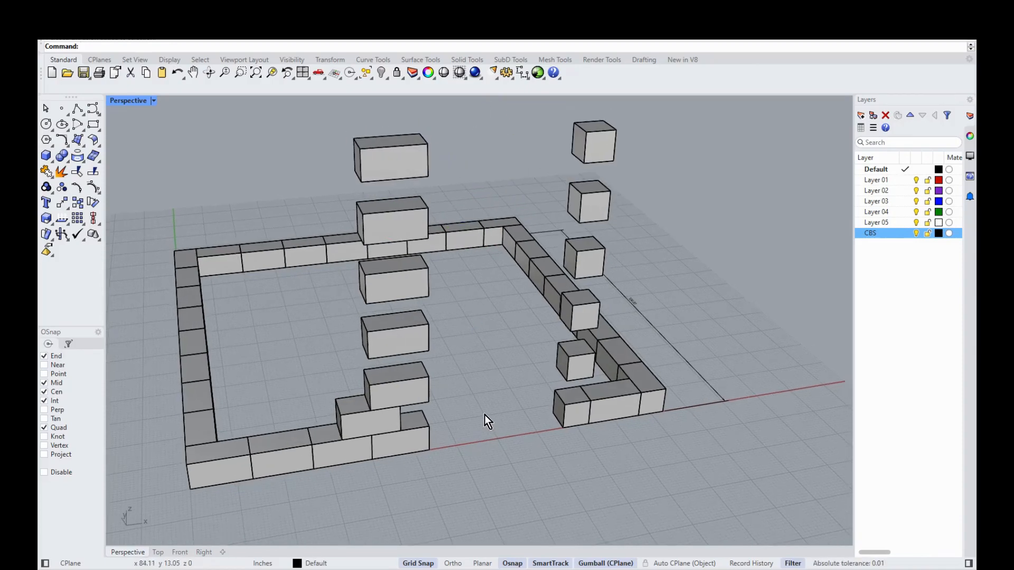
{"action": "type", "text": "Distance"}
{"action": "key", "text": "Return"}
{"action": "left_click", "coordinate": [427, 210]}
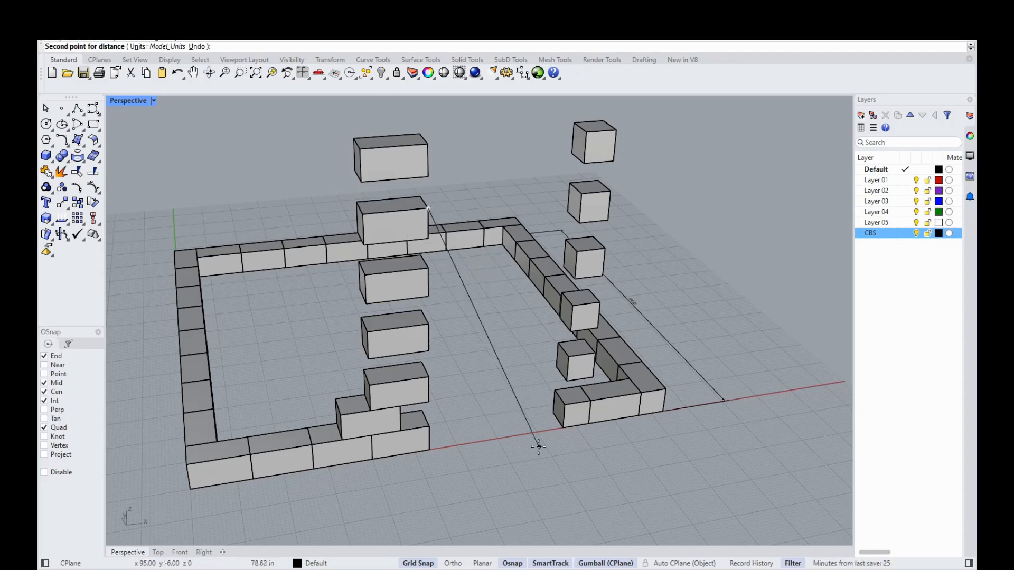
{"action": "left_click", "coordinate": [430, 450]}
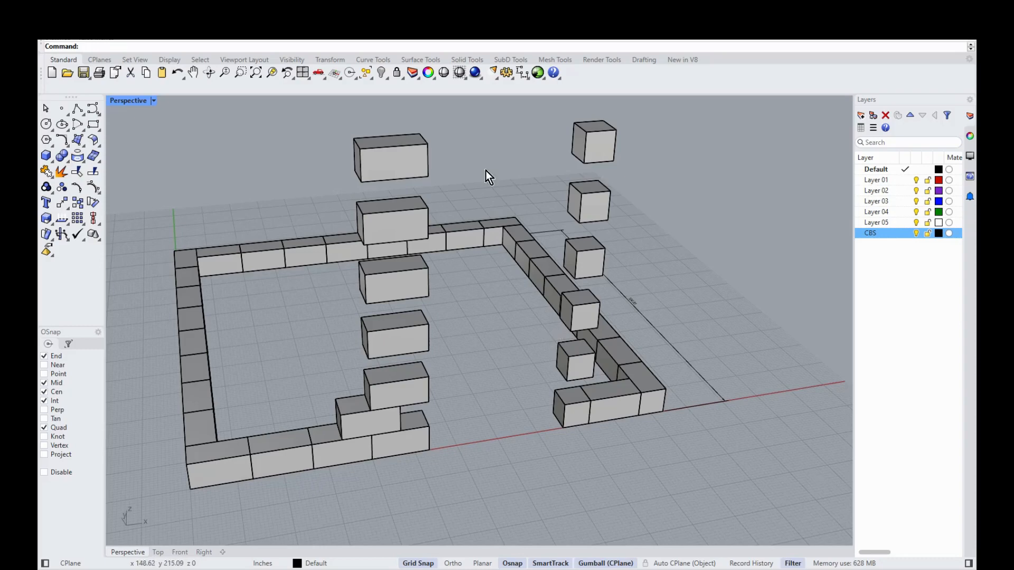
{"action": "key", "text": "Return"}
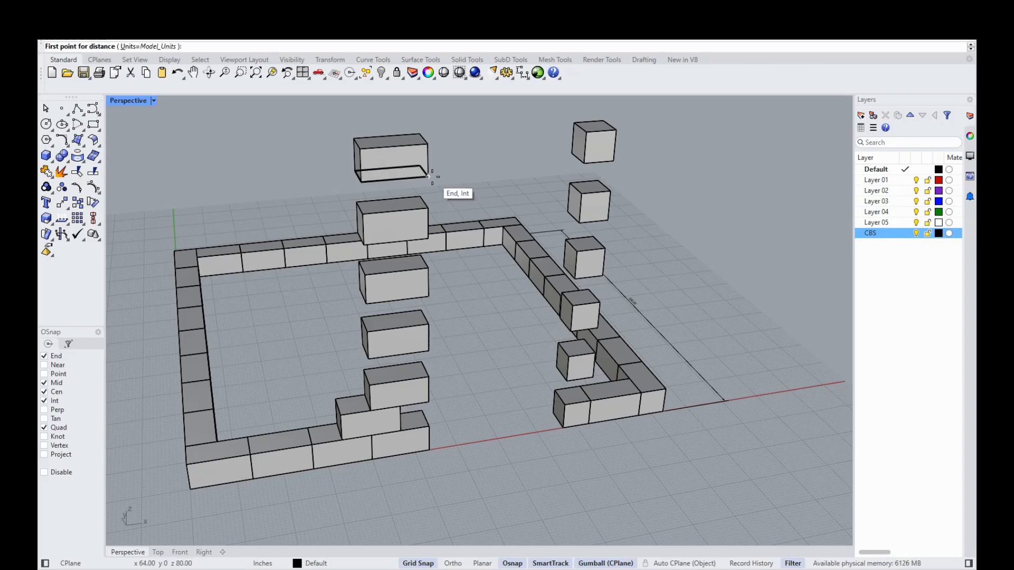
{"action": "left_click", "coordinate": [431, 176]}
{"action": "left_click", "coordinate": [428, 448]}
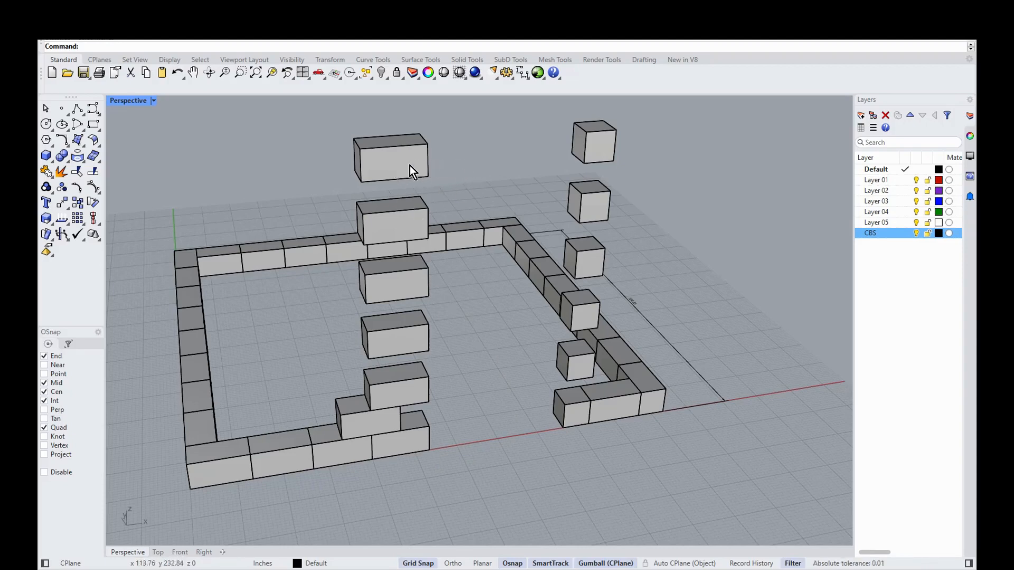
{"action": "key", "text": "alt+Tab"}
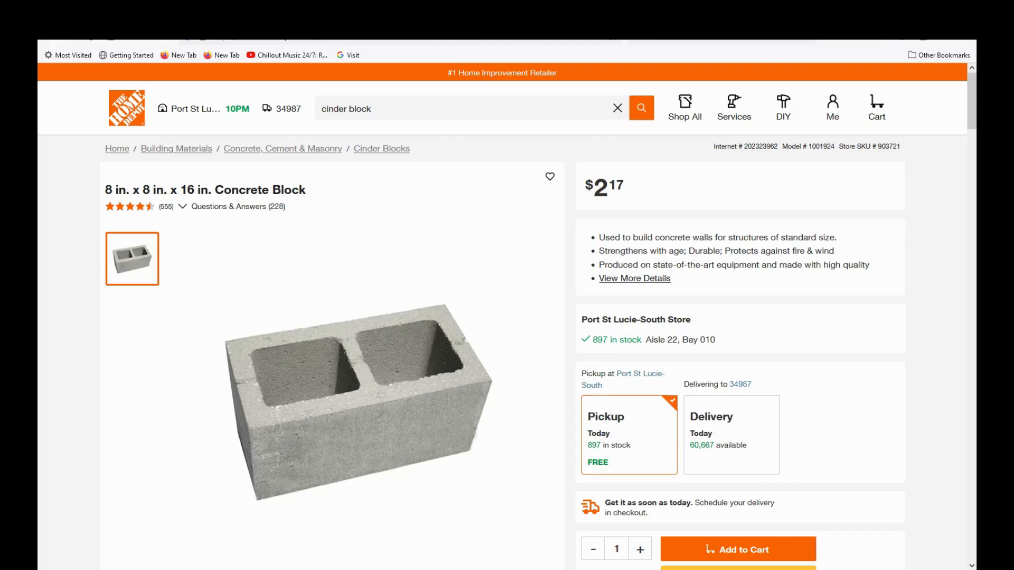
Step: Open Google in a new Firefox tab and begin searching for 'cast cre'
{"action": "key", "text": "ctrl+t"}
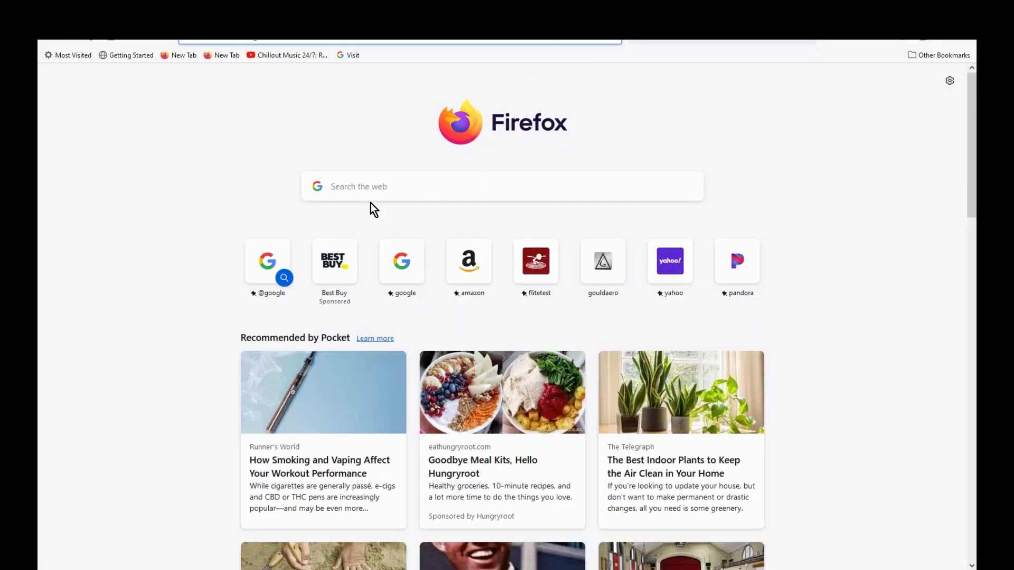
{"action": "left_click", "coordinate": [382, 268]}
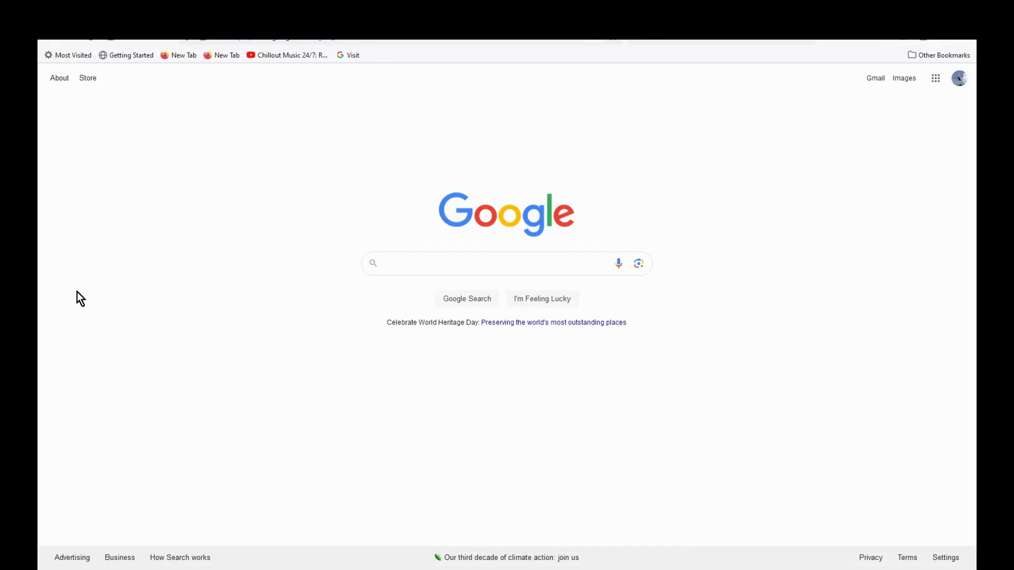
{"action": "type", "text": "cast cre"}
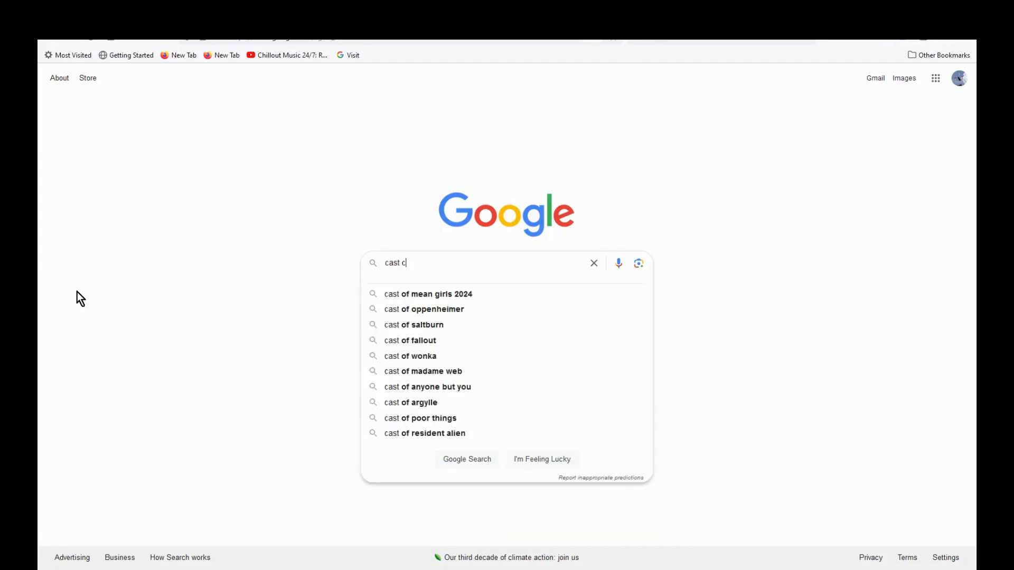
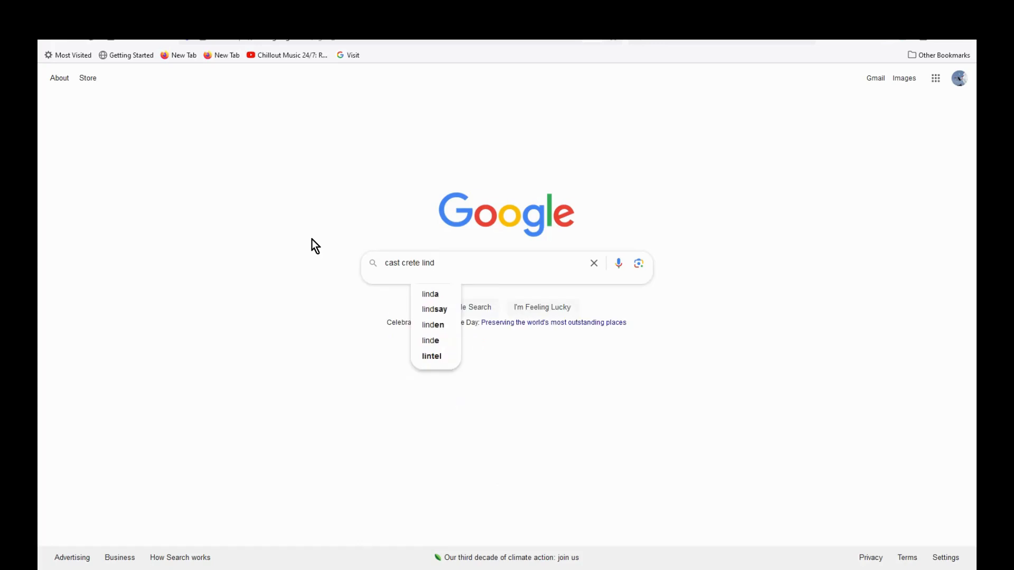
Step: Search Google for 'cast crete lintel dorway' and accept the corrected spelling 'doorway'
{"action": "type", "text": "way"}
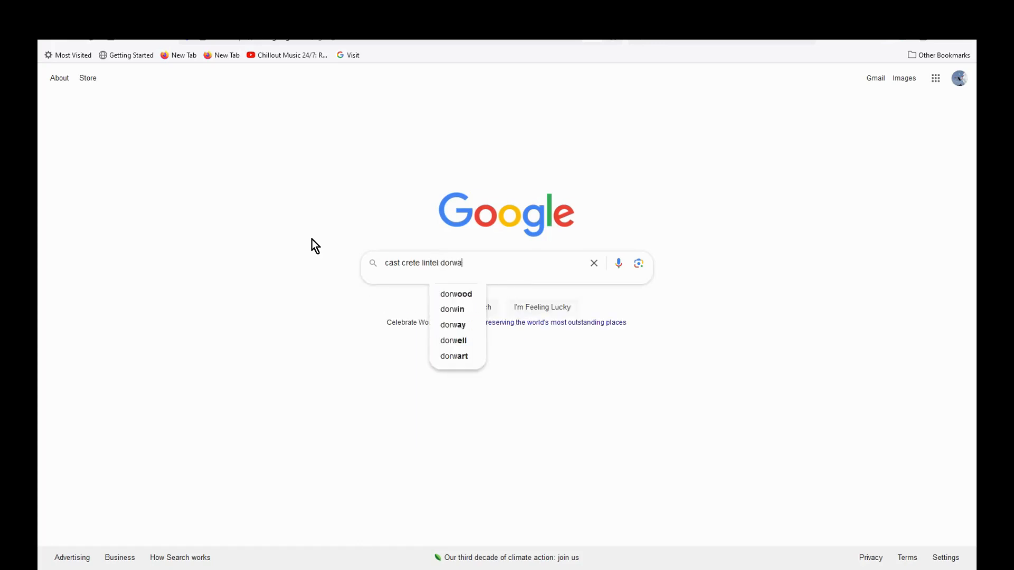
{"action": "key", "text": "Return"}
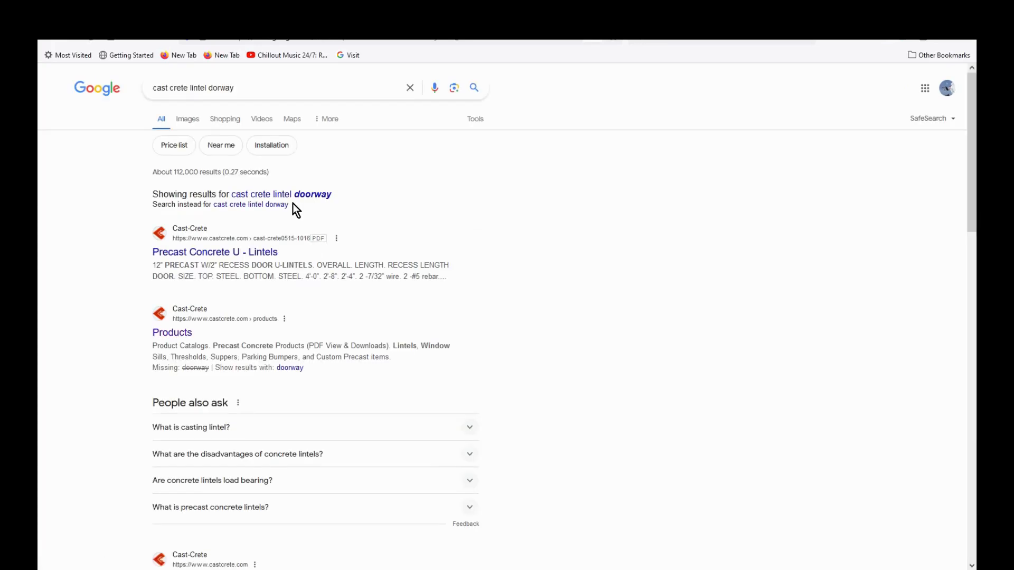
{"action": "left_click", "coordinate": [291, 195]}
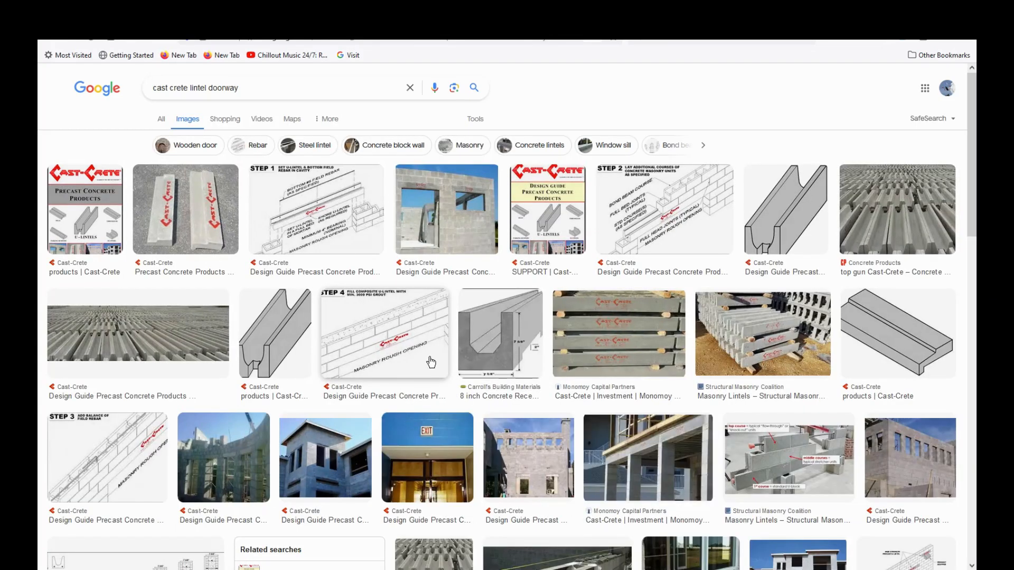
Step: Scroll the image results and preview the York Building Products concrete lintel photo
{"action": "scroll", "coordinate": [438, 356], "scroll_direction": "down", "scroll_amount": 2}
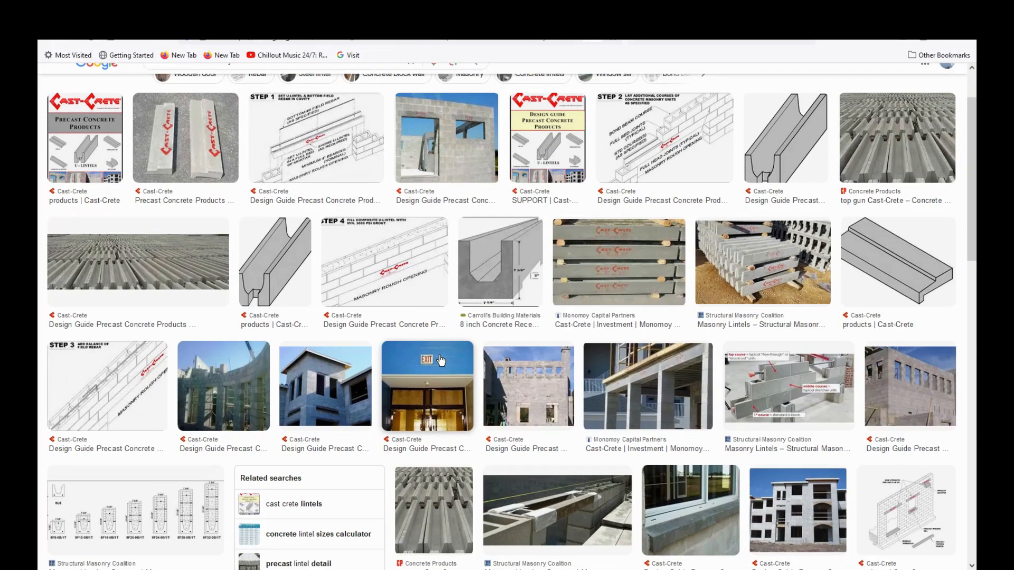
{"action": "scroll", "coordinate": [441, 359], "scroll_direction": "down", "scroll_amount": 1}
{"action": "scroll", "coordinate": [453, 390], "scroll_direction": "down", "scroll_amount": 4}
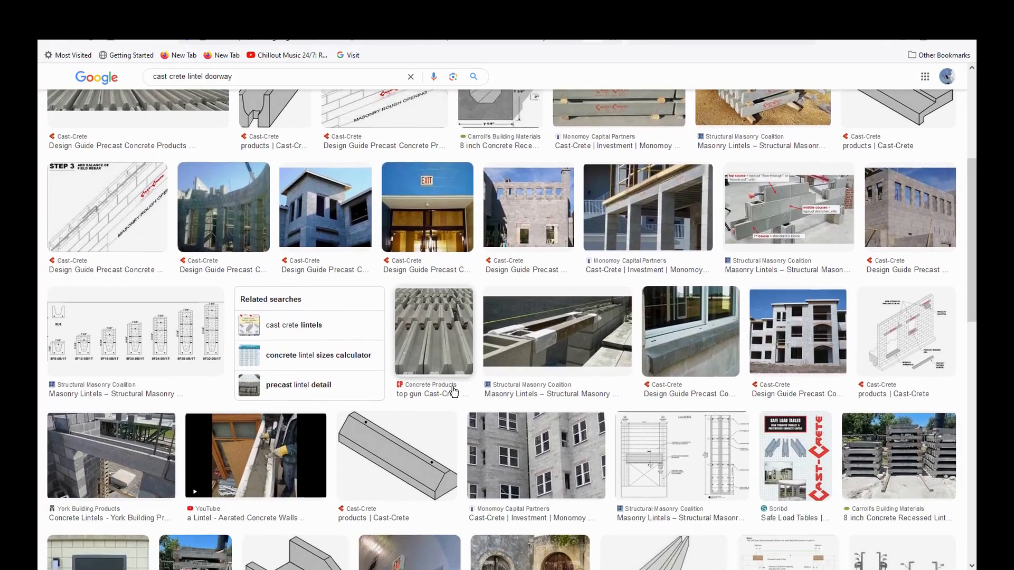
{"action": "scroll", "coordinate": [454, 391], "scroll_direction": "down", "scroll_amount": 1}
{"action": "scroll", "coordinate": [461, 425], "scroll_direction": "down", "scroll_amount": 2}
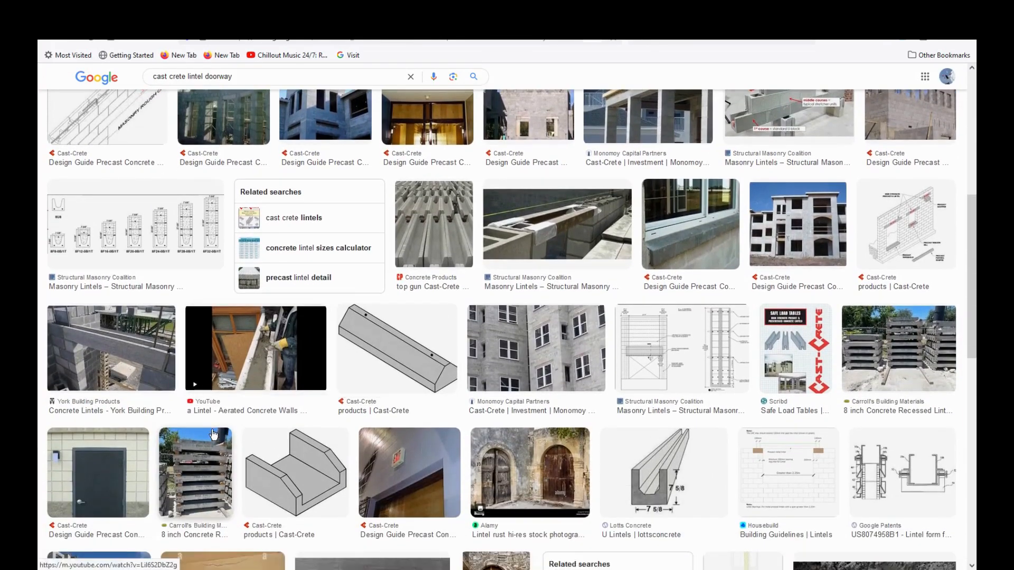
{"action": "left_click", "coordinate": [111, 348]}
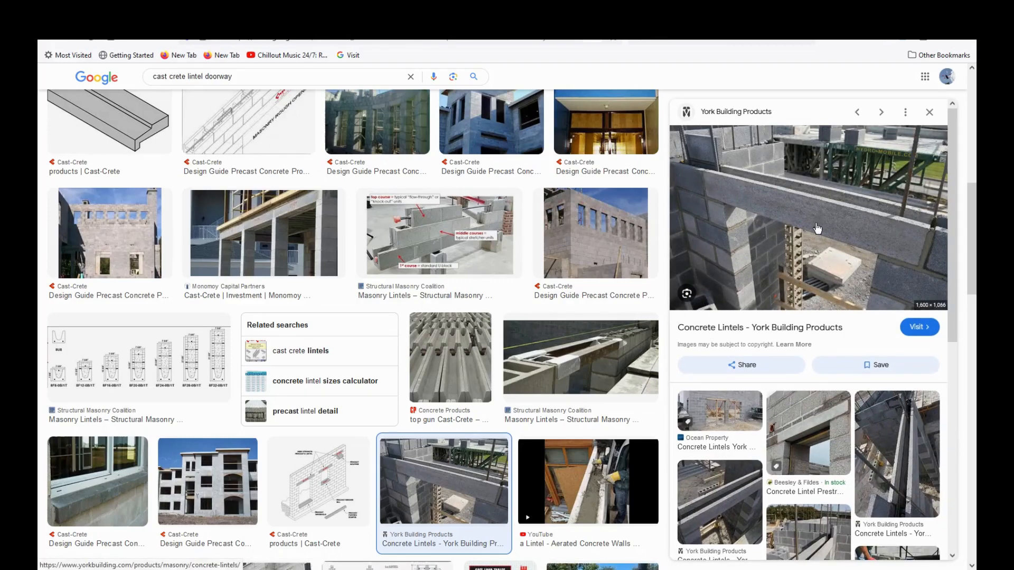
{"action": "scroll", "coordinate": [833, 256], "scroll_direction": "down", "scroll_amount": 2}
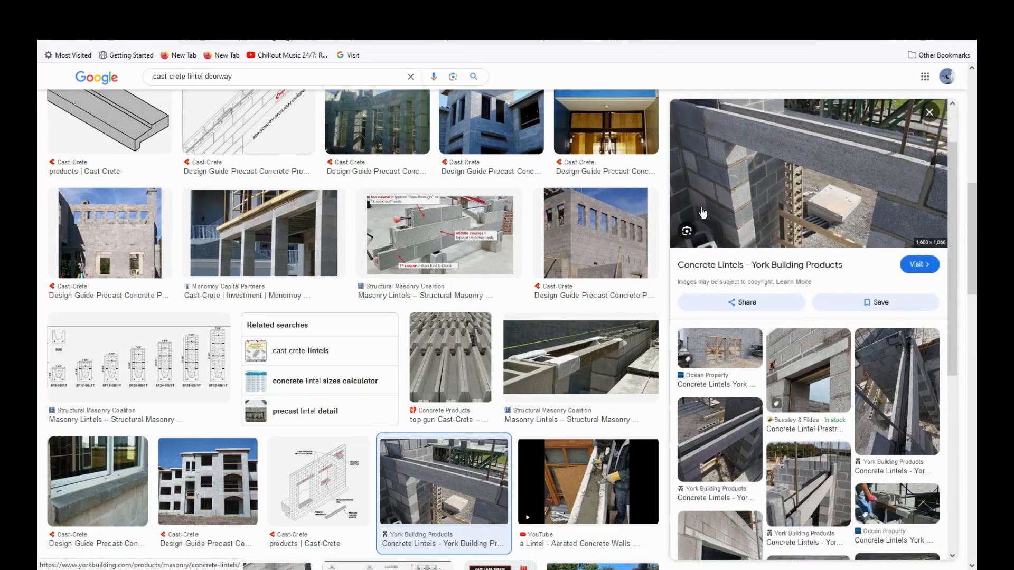
{"action": "scroll", "coordinate": [703, 266], "scroll_direction": "up", "scroll_amount": 2}
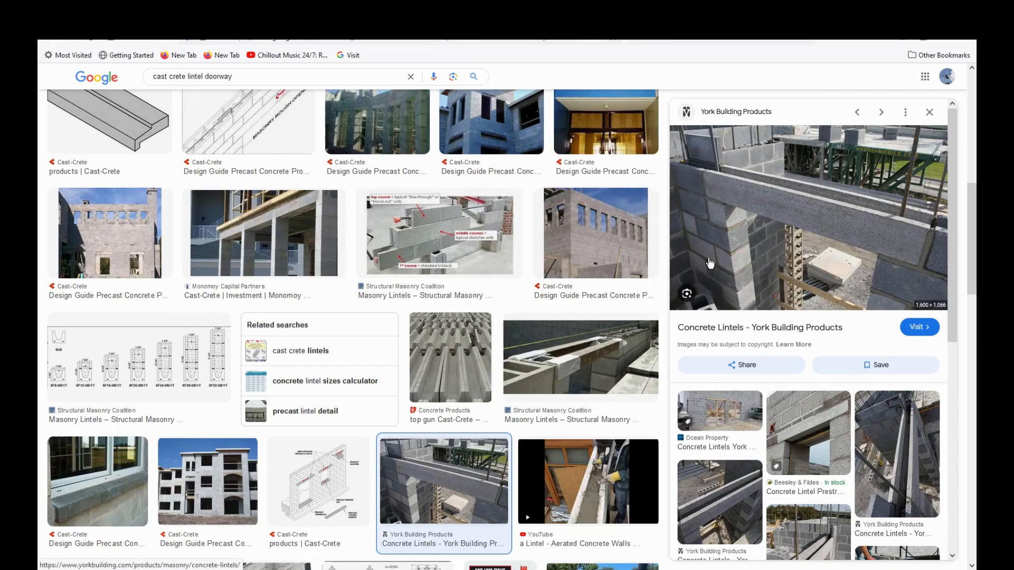
Step: Preview the Cast-Crete block building photo and the Leader Land Academy block wall photo
{"action": "left_click", "coordinate": [596, 233]}
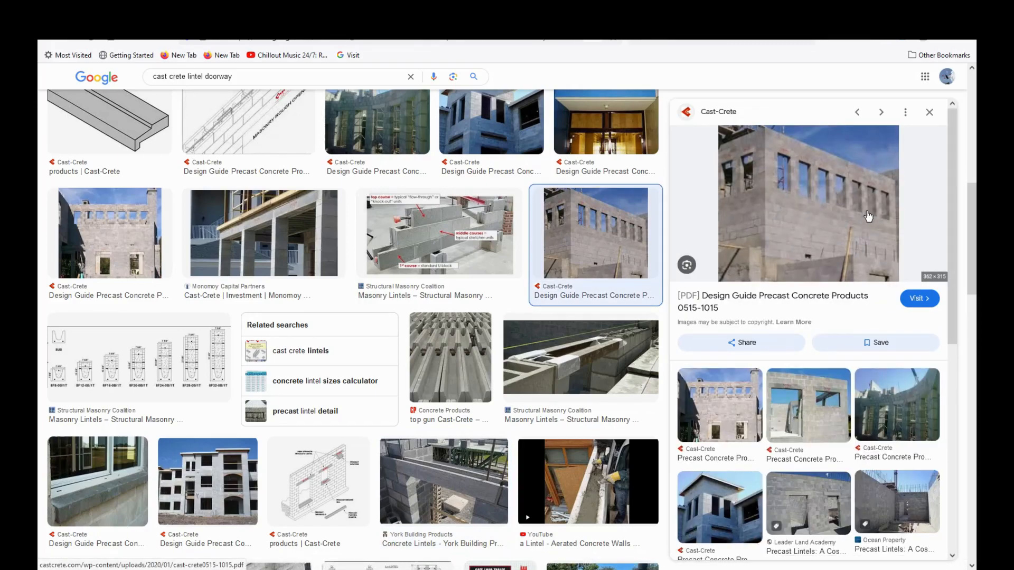
{"action": "scroll", "coordinate": [544, 317], "scroll_direction": "down", "scroll_amount": 4}
{"action": "scroll", "coordinate": [544, 317], "scroll_direction": "down", "scroll_amount": 7}
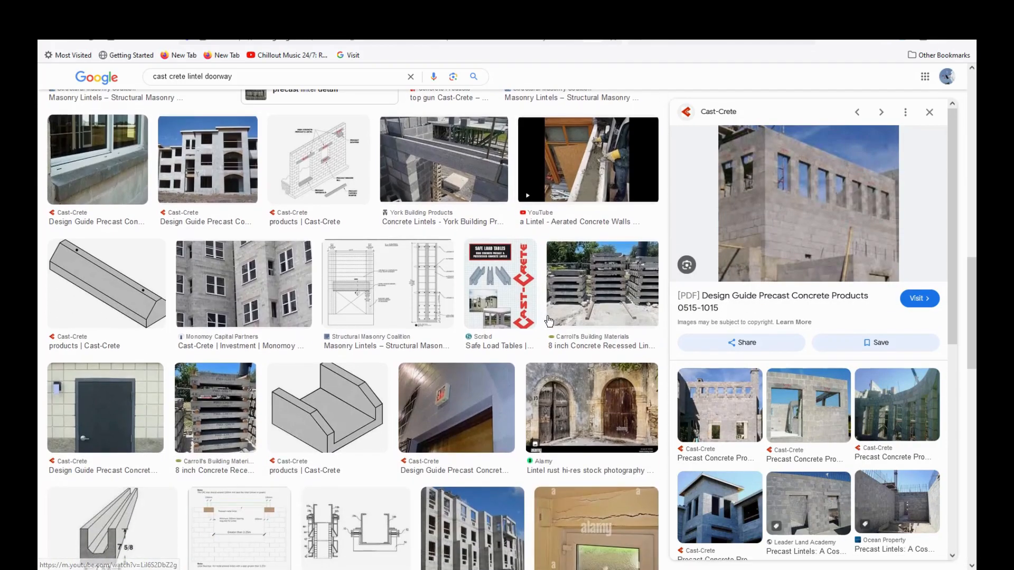
{"action": "scroll", "coordinate": [559, 318], "scroll_direction": "down", "scroll_amount": 5}
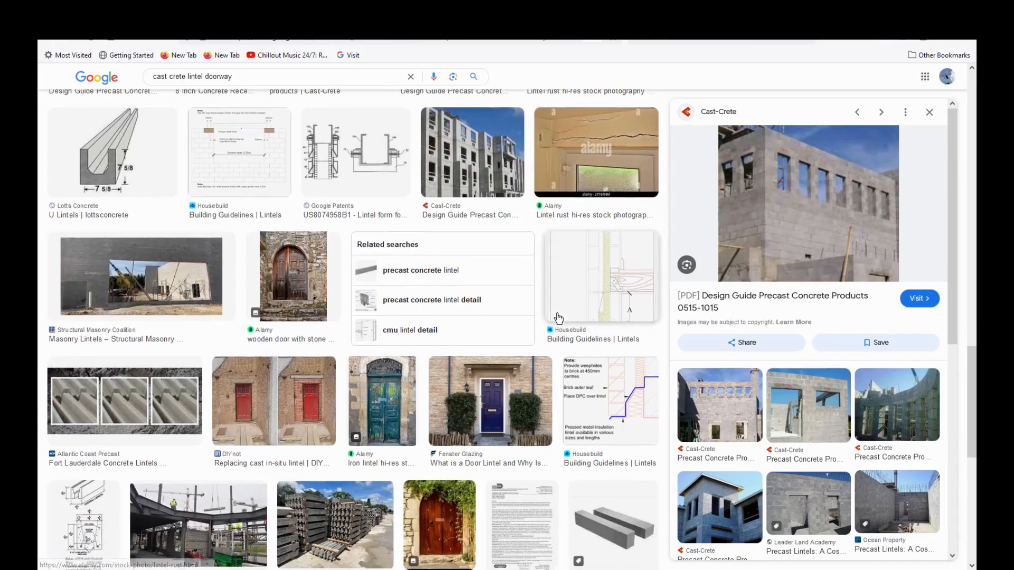
{"action": "scroll", "coordinate": [507, 321], "scroll_direction": "up", "scroll_amount": 5}
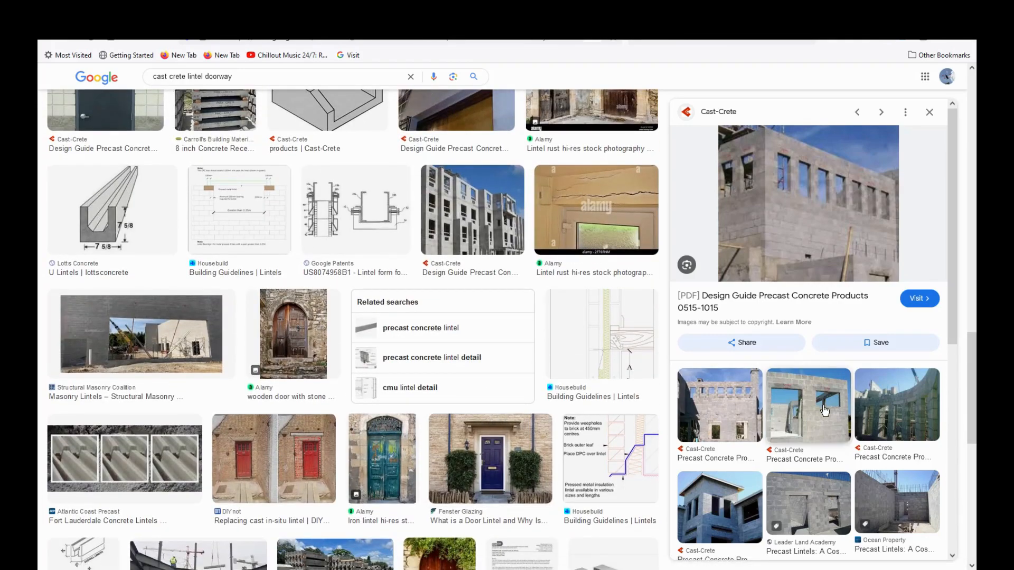
{"action": "left_click", "coordinate": [815, 498]}
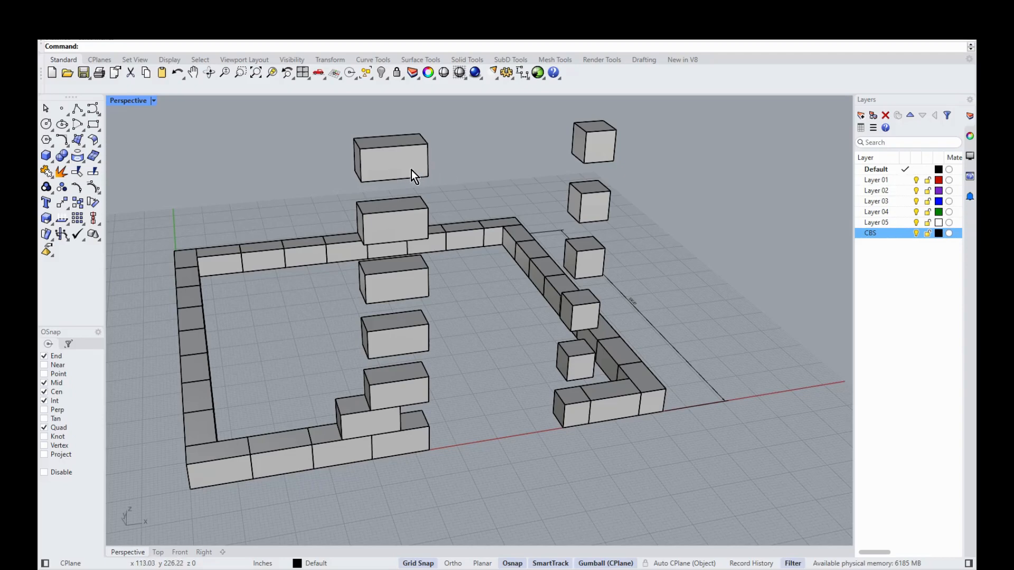
Step: Draw a trial rectangle from an edge midpoint to a floating block's corner, then delete it
{"action": "left_click", "coordinate": [93, 125]}
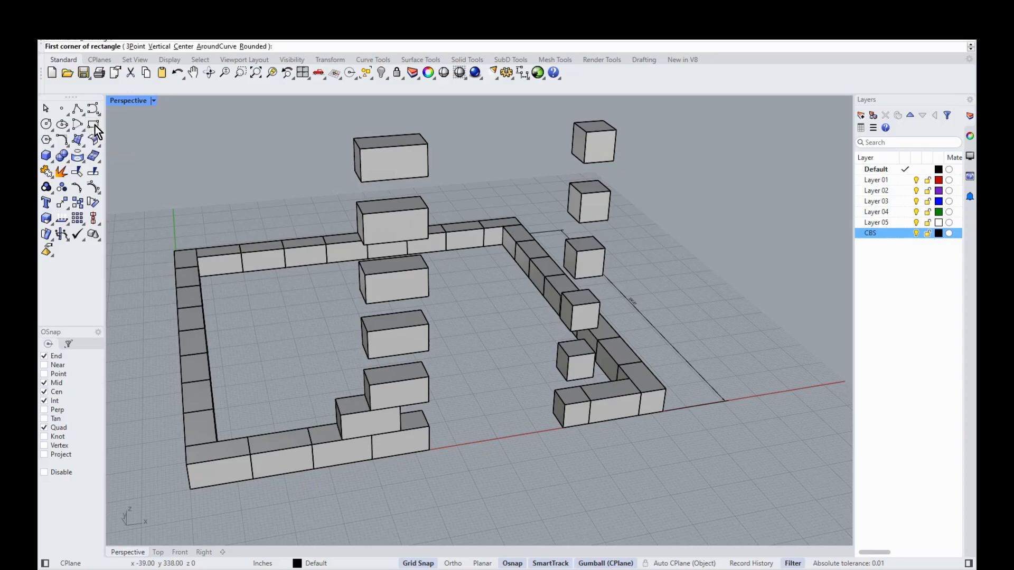
{"action": "scroll", "coordinate": [367, 228], "scroll_direction": "up", "scroll_amount": 2}
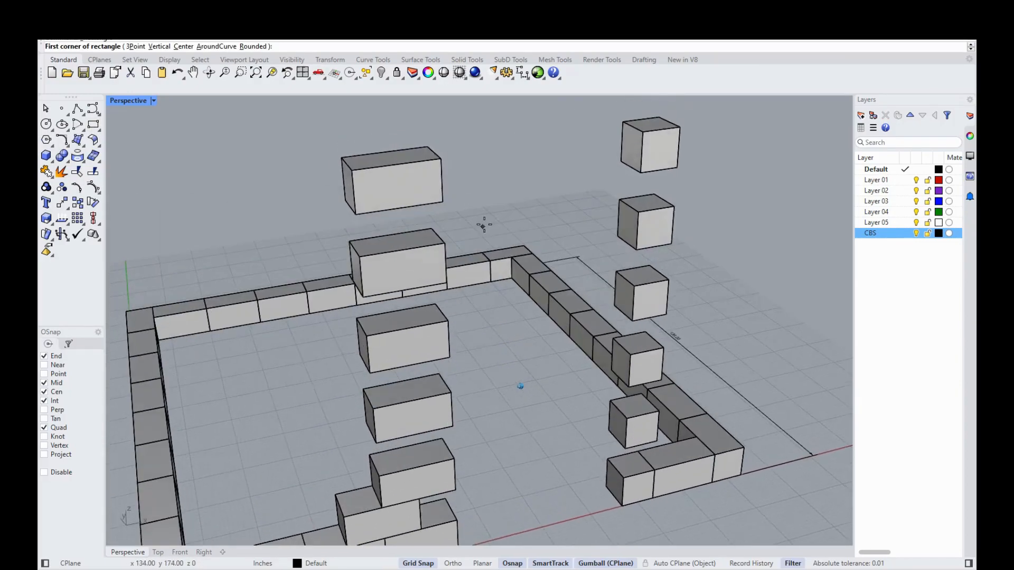
{"action": "left_click", "coordinate": [402, 213]}
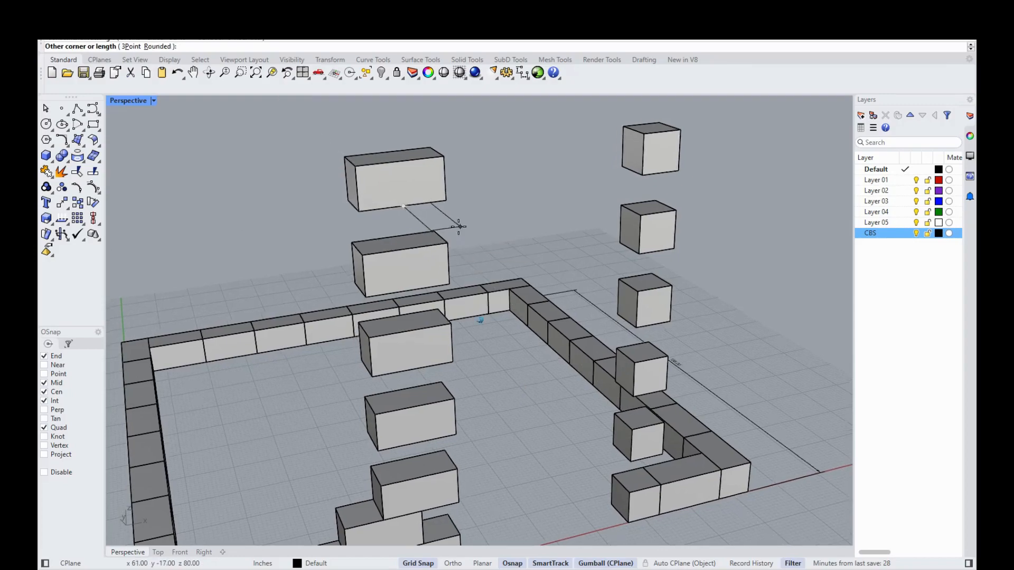
{"action": "scroll", "coordinate": [459, 227], "scroll_direction": "up", "scroll_amount": 5}
{"action": "right_click_drag", "start_coordinate": [532, 283], "coordinate": [478, 218], "text": "shift"}
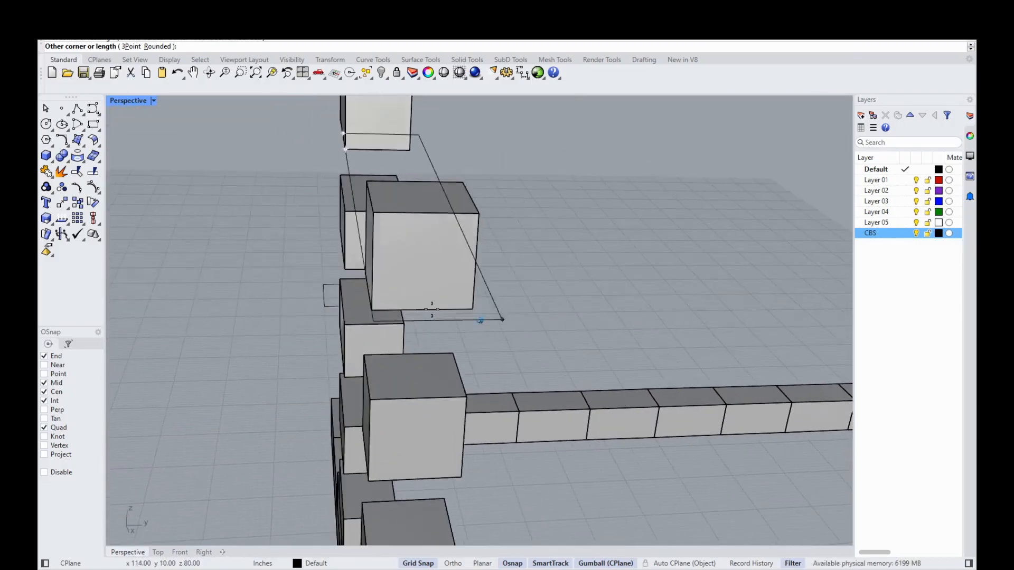
{"action": "left_click", "coordinate": [529, 314]}
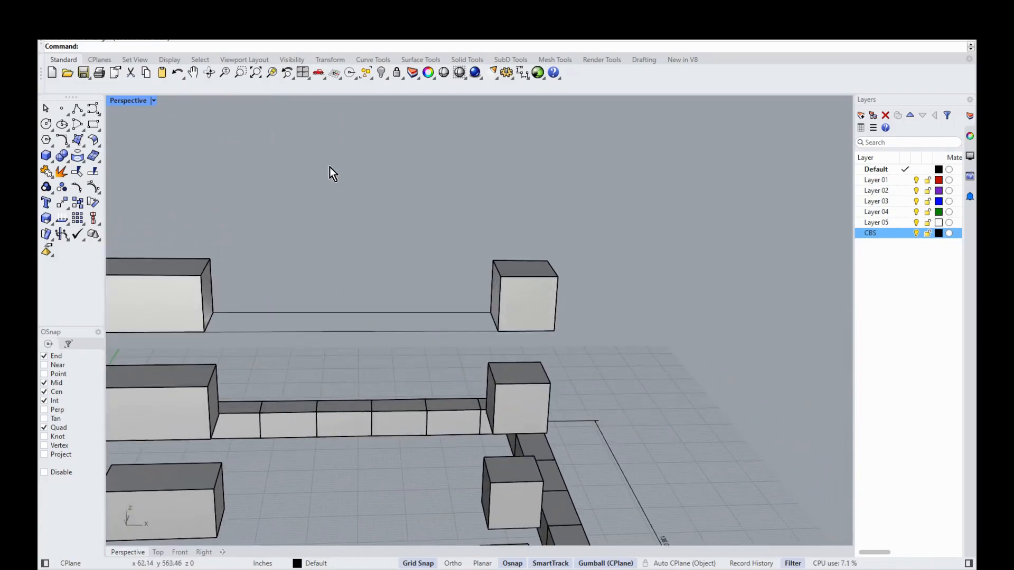
{"action": "left_click_drag", "start_coordinate": [384, 291], "coordinate": [306, 212]}
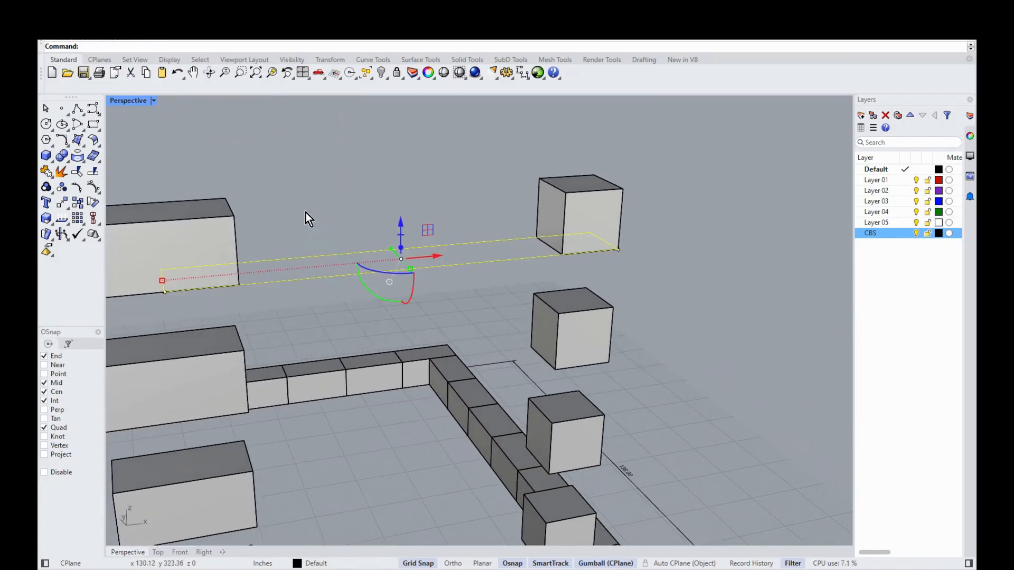
{"action": "key", "text": "Delete"}
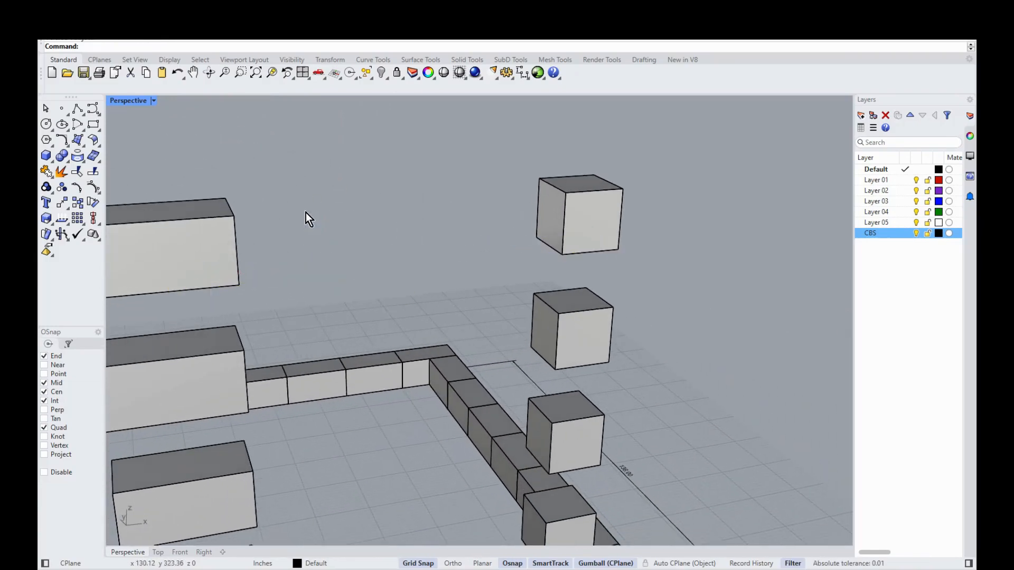
{"action": "left_click", "coordinate": [466, 60]}
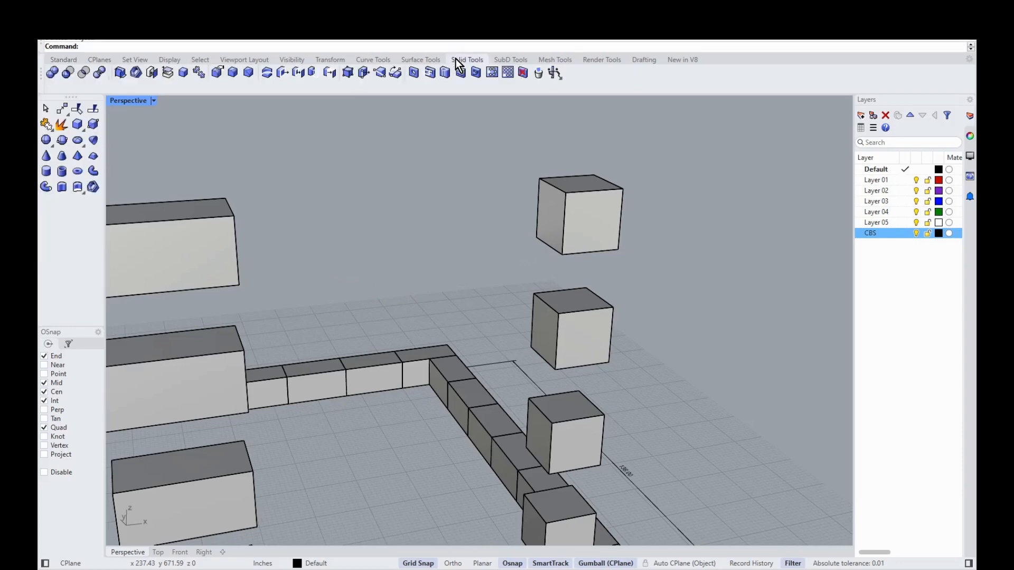
Step: Create a long box beam starting from a block edge midpoint
{"action": "left_click", "coordinate": [77, 124]}
{"action": "scroll", "coordinate": [359, 333], "scroll_direction": "up", "scroll_amount": 3}
{"action": "scroll", "coordinate": [254, 297], "scroll_direction": "up", "scroll_amount": 2}
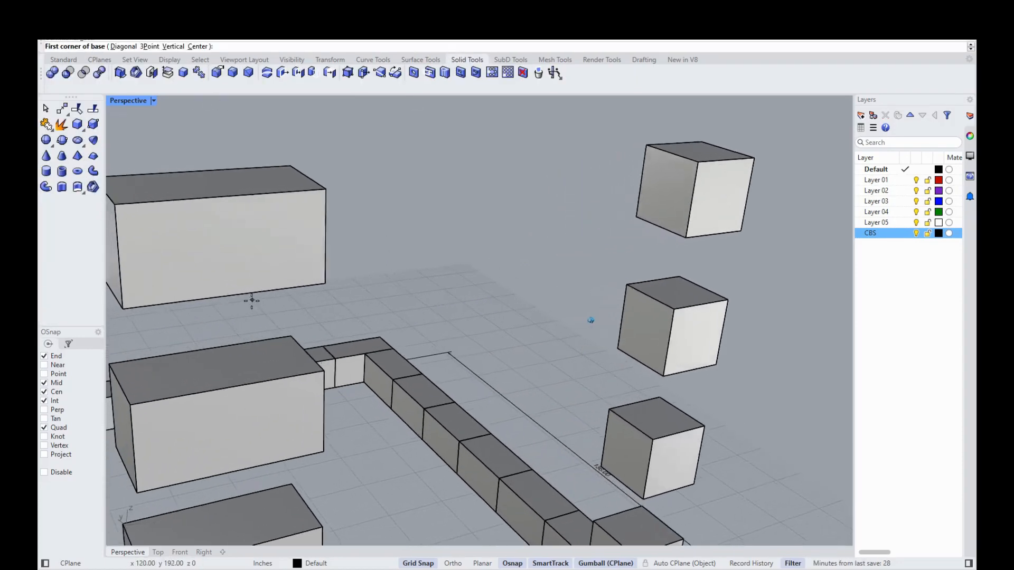
{"action": "left_click", "coordinate": [231, 301]}
{"action": "right_click_drag", "start_coordinate": [441, 231], "coordinate": [301, 240]}
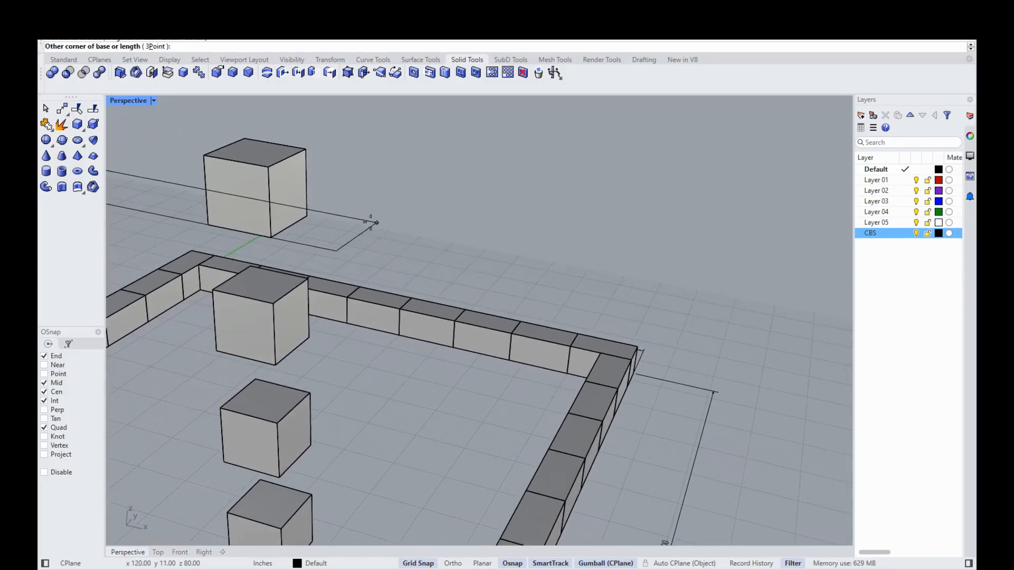
{"action": "left_click", "coordinate": [338, 228]}
{"action": "left_click", "coordinate": [317, 150]}
{"action": "right_click_drag", "start_coordinate": [315, 149], "coordinate": [573, 252]}
Step: Delete the small block at the beam's right end and the leftmost block on the beam row
{"action": "left_click", "coordinate": [588, 260]}
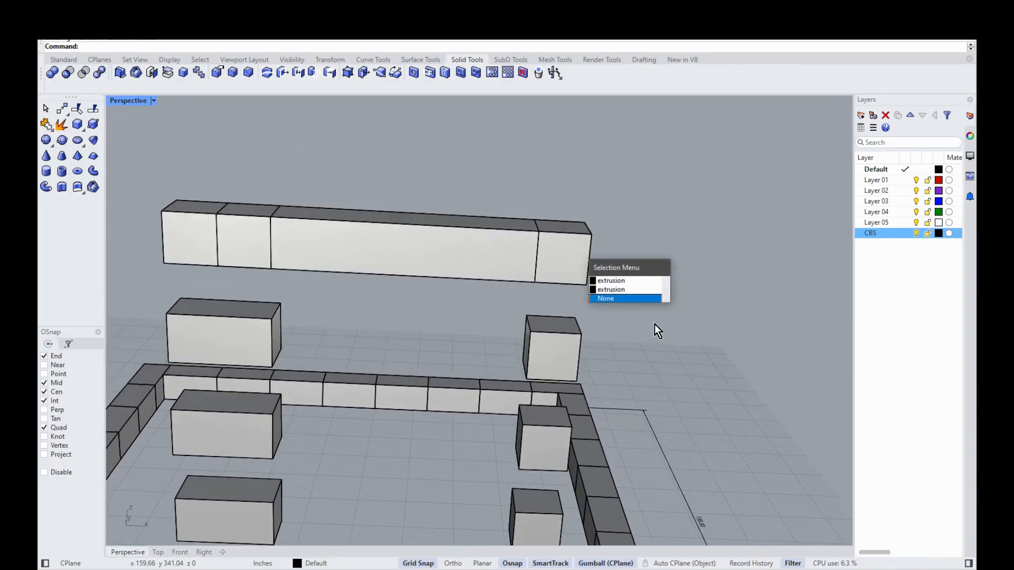
{"action": "left_click", "coordinate": [534, 223]}
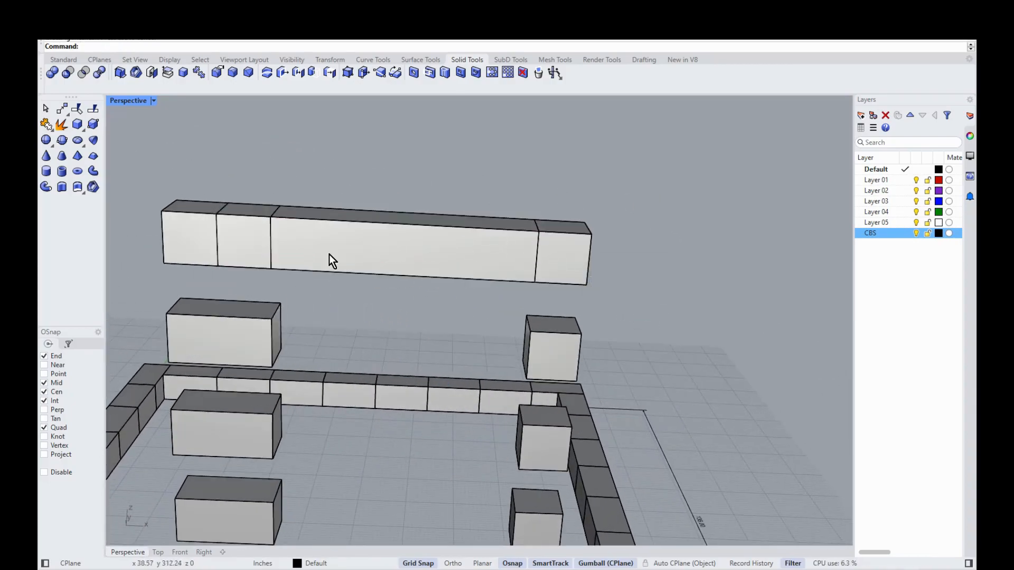
{"action": "left_click", "coordinate": [566, 246]}
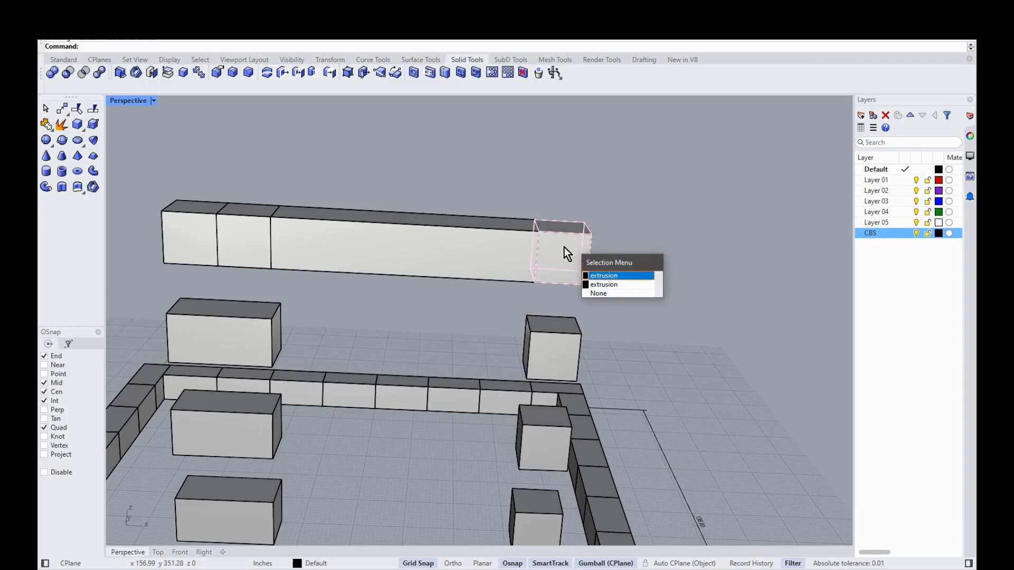
{"action": "left_click", "coordinate": [604, 276]}
{"action": "key", "text": "Delete"}
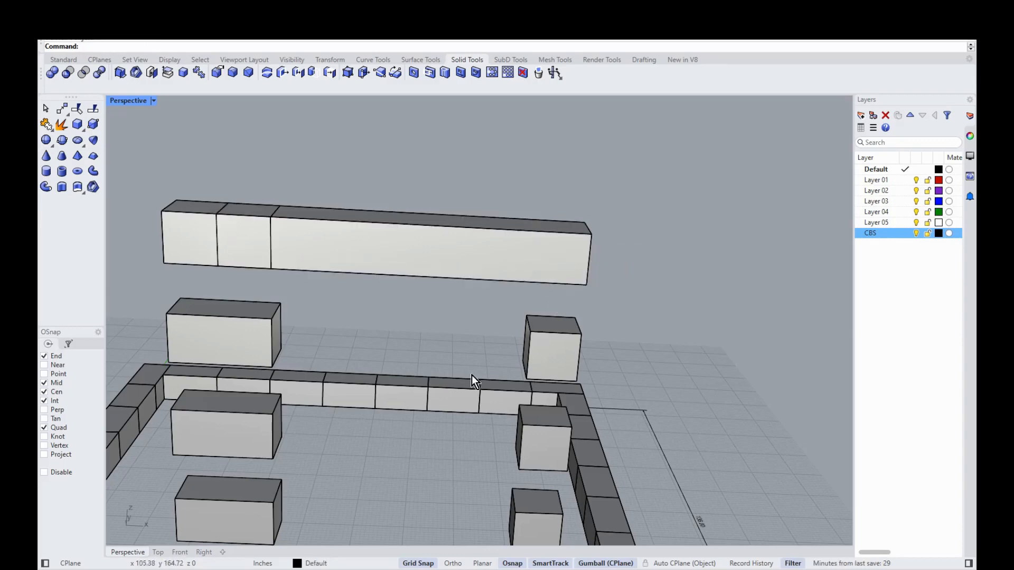
{"action": "left_click", "coordinate": [187, 235]}
{"action": "key", "text": "Delete"}
Step: Place a box at the beam's right end
{"action": "right_click_drag", "start_coordinate": [509, 153], "coordinate": [407, 192]}
{"action": "right_click_drag", "start_coordinate": [340, 218], "coordinate": [186, 172]}
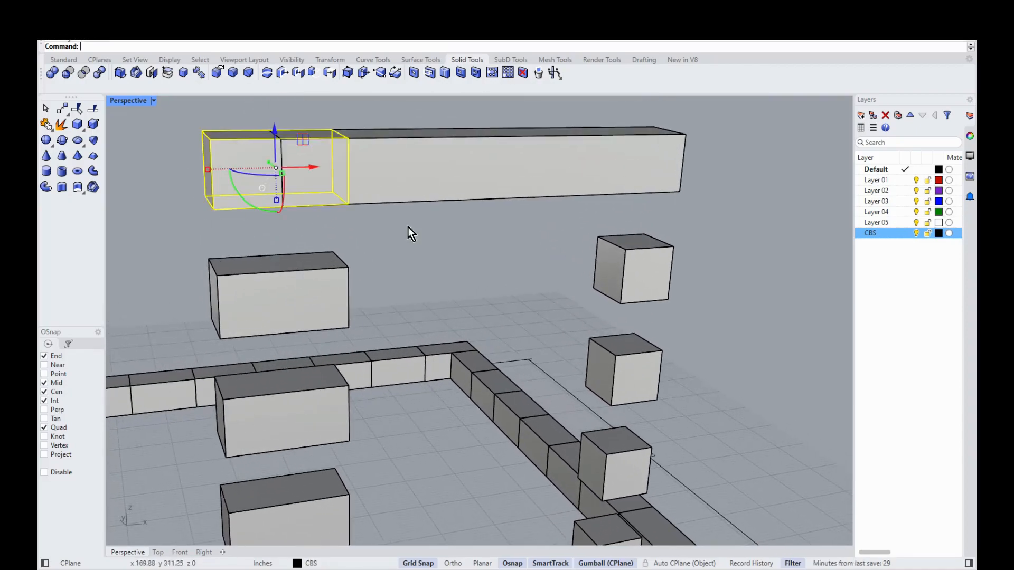
{"action": "left_click", "coordinate": [408, 233]}
{"action": "scroll", "coordinate": [409, 240], "scroll_direction": "up", "scroll_amount": 2}
{"action": "right_click_drag", "start_coordinate": [409, 240], "coordinate": [294, 277]}
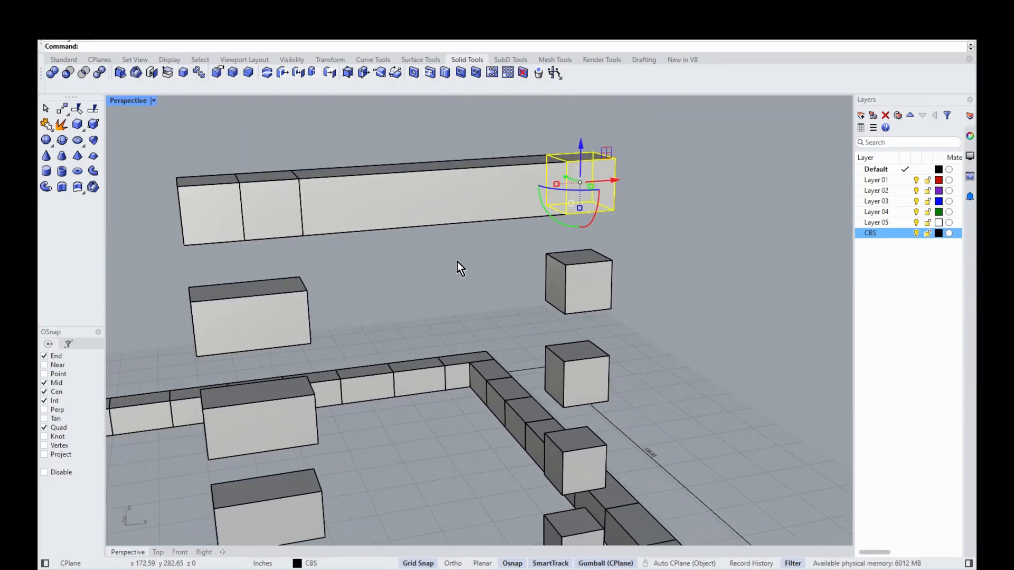
{"action": "left_click", "coordinate": [458, 261]}
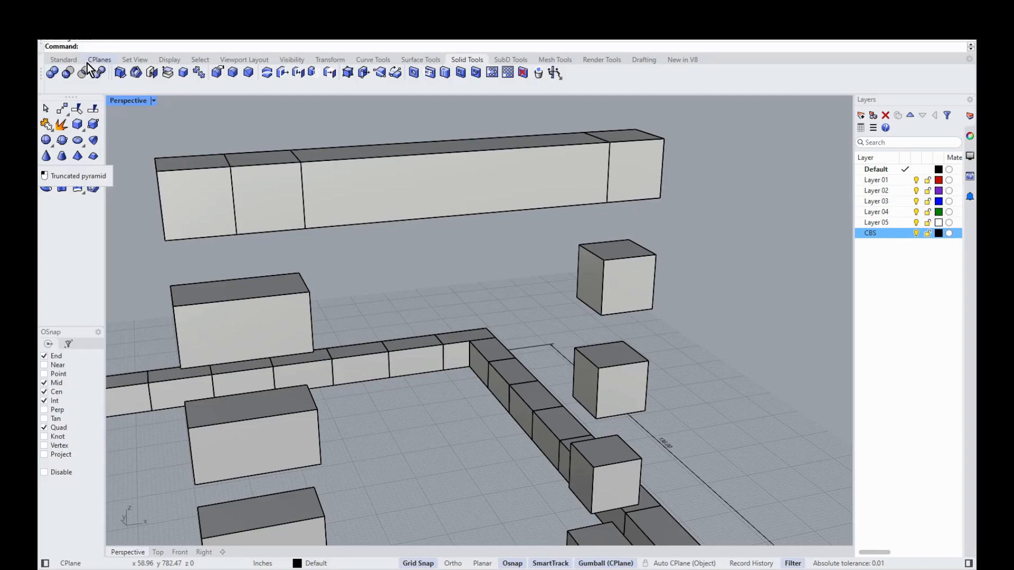
Step: Draw a flat rectangle outline starting at the beam end
{"action": "left_click", "coordinate": [61, 61]}
{"action": "left_click", "coordinate": [93, 128]}
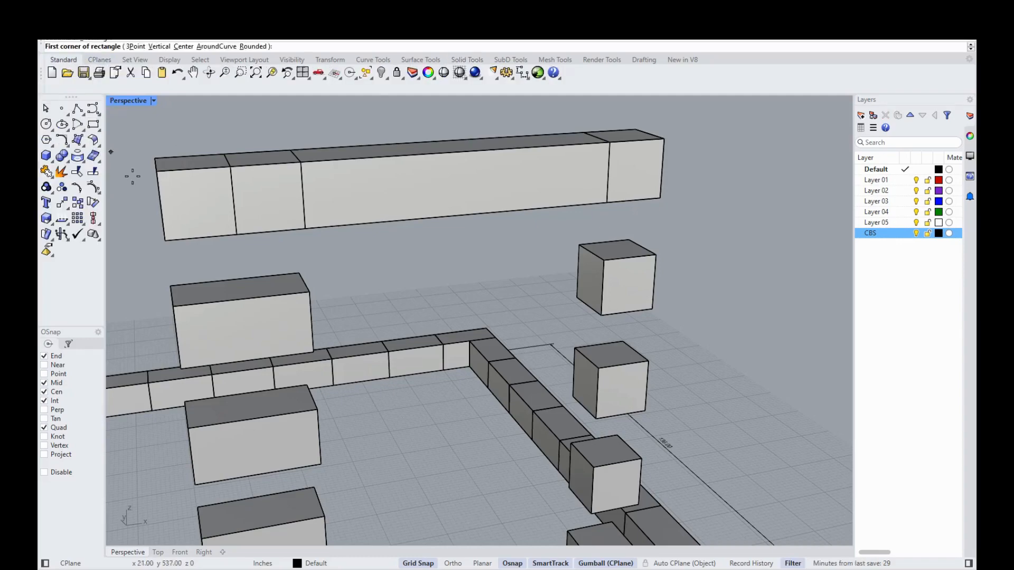
{"action": "left_click", "coordinate": [305, 228]}
{"action": "right_click_drag", "start_coordinate": [565, 254], "coordinate": [401, 190]}
{"action": "scroll", "coordinate": [215, 221], "scroll_direction": "up", "scroll_amount": 5}
{"action": "left_click", "coordinate": [208, 196]}
Step: Move the long beam 10 units, then delete the two boxes at its ends
{"action": "left_click", "coordinate": [399, 178]}
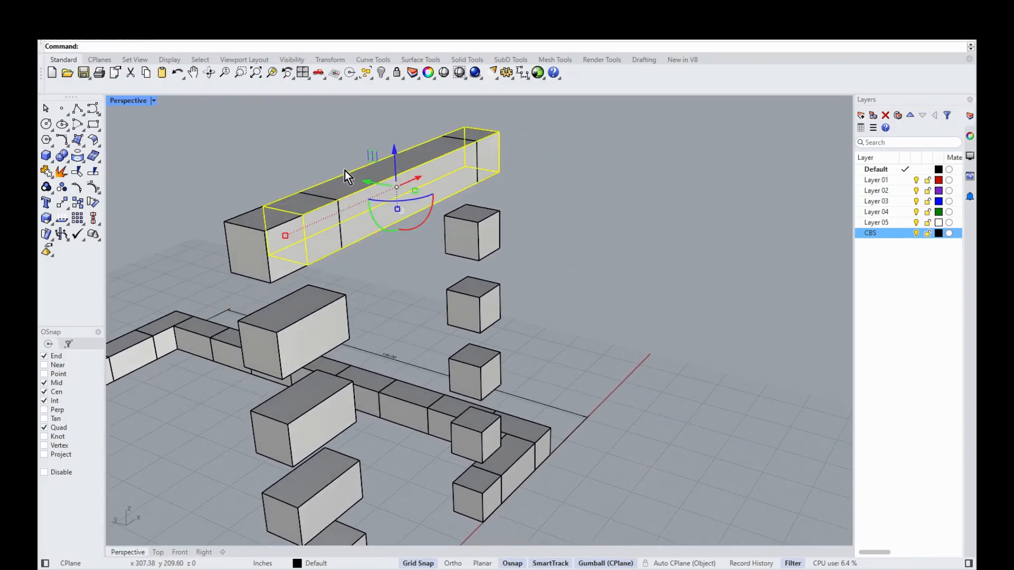
{"action": "left_click", "coordinate": [367, 180]}
{"action": "type", "text": "10"}
{"action": "key", "text": "Return"}
{"action": "right_click_drag", "start_coordinate": [375, 179], "coordinate": [431, 243]}
{"action": "left_click", "coordinate": [491, 140]}
{"action": "left_click", "coordinate": [261, 266], "text": "shift"}
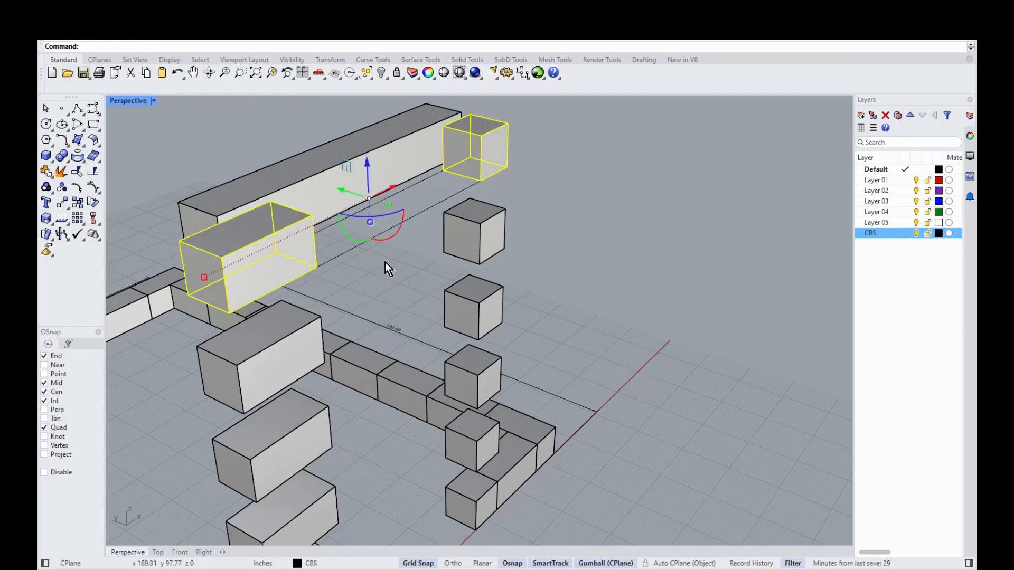
{"action": "key", "text": "Delete"}
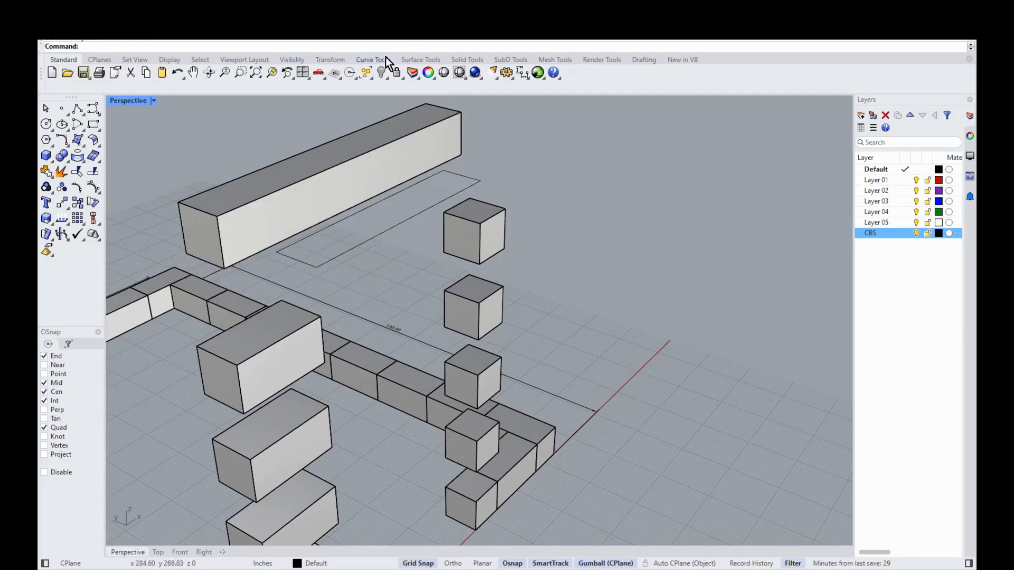
Step: Extrude the rectangle outline into a thin solid slab with BothSides=Yes
{"action": "left_click", "coordinate": [467, 60]}
{"action": "left_click", "coordinate": [62, 188]}
{"action": "left_click", "coordinate": [357, 245]}
{"action": "key", "text": "Return"}
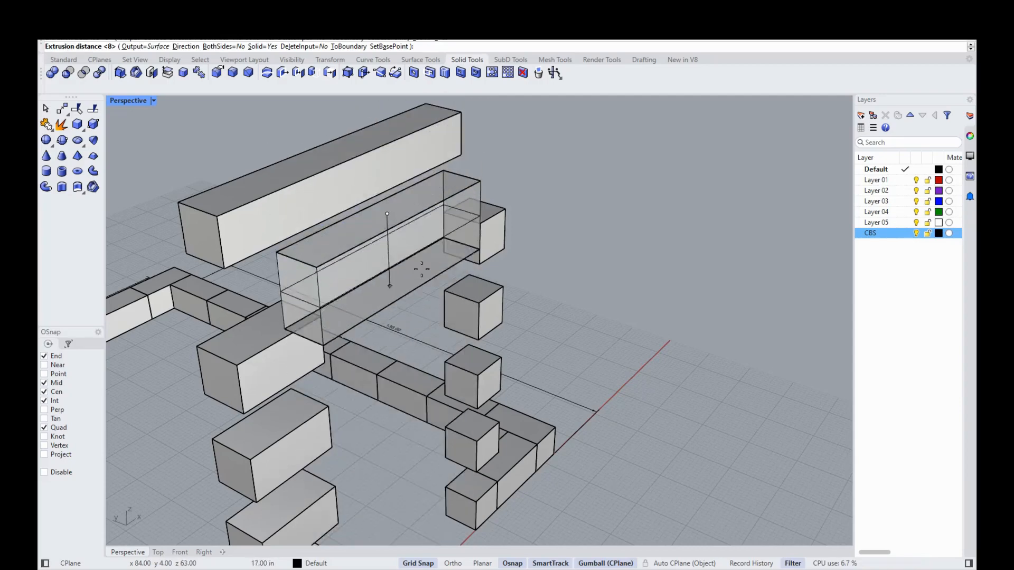
{"action": "left_click", "coordinate": [219, 46]}
{"action": "key", "text": "Return"}
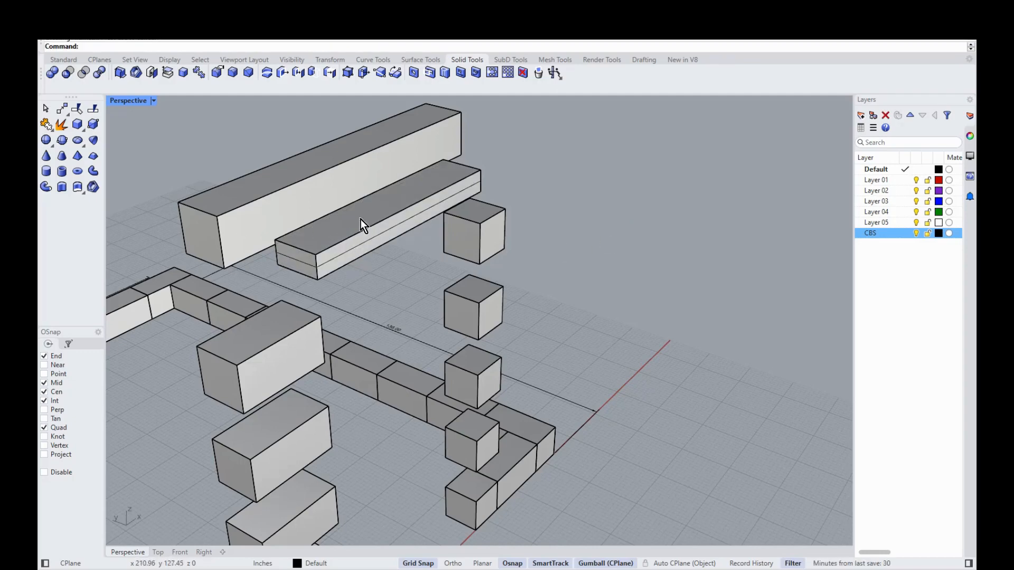
Step: Move the beam -10 along Y, then nudge it about 3 in to meet the slab
{"action": "left_click", "coordinate": [295, 198]}
{"action": "left_click", "coordinate": [314, 166]}
{"action": "type", "text": "-10"}
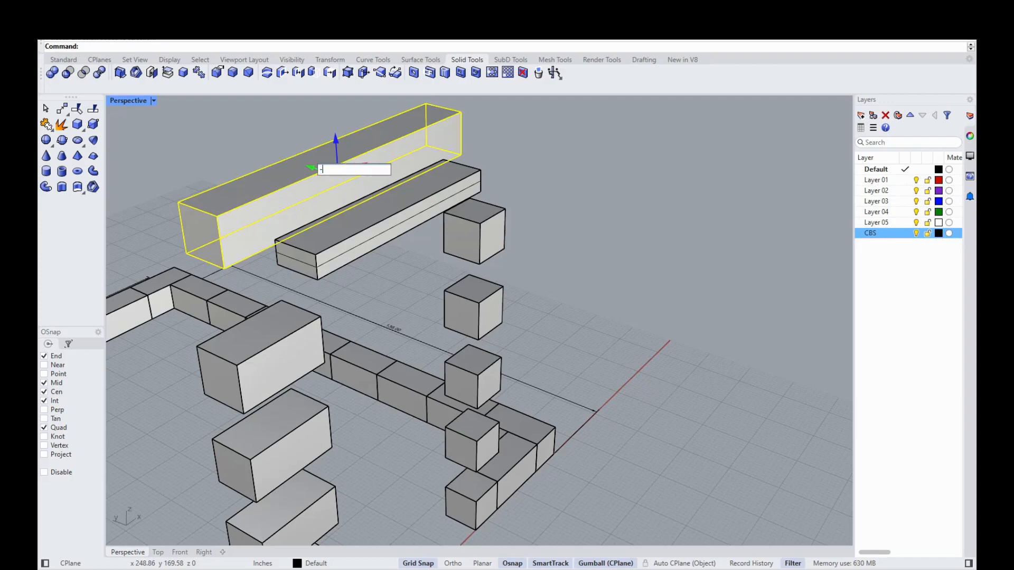
{"action": "key", "text": "Return"}
{"action": "left_click", "coordinate": [633, 247]}
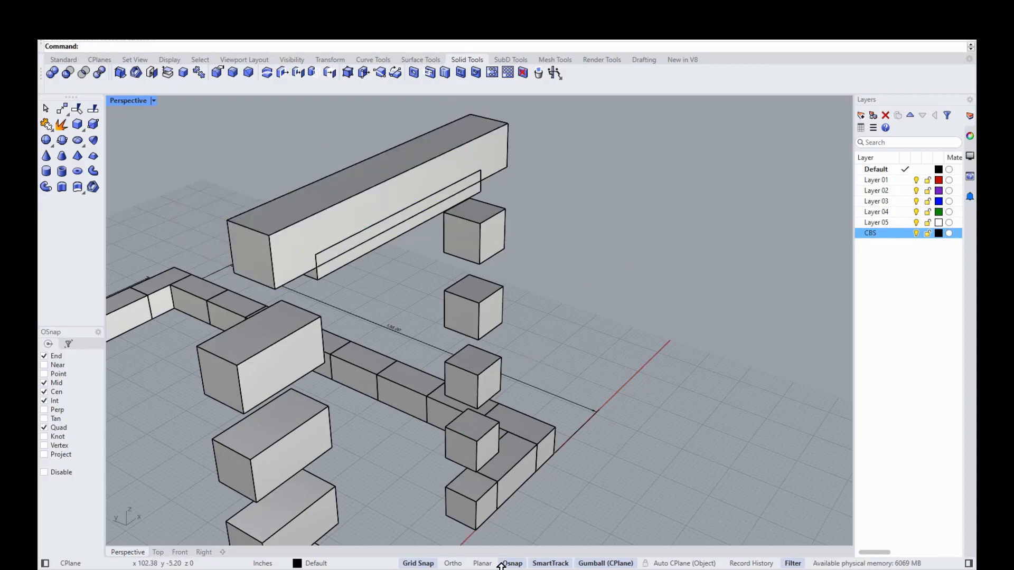
{"action": "left_click", "coordinate": [426, 176]}
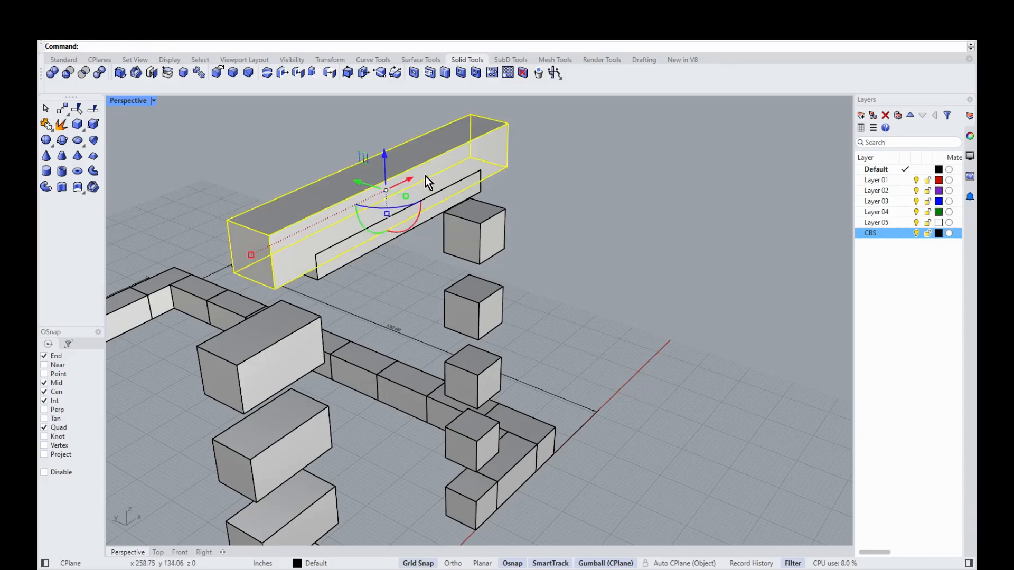
{"action": "mouse_move", "coordinate": [356, 182]}
{"action": "left_mouse_down"}
{"action": "mouse_move", "coordinate": [402, 206]}
{"action": "mouse_move", "coordinate": [359, 185]}
{"action": "left_mouse_up"}
{"action": "left_click", "coordinate": [644, 220]}
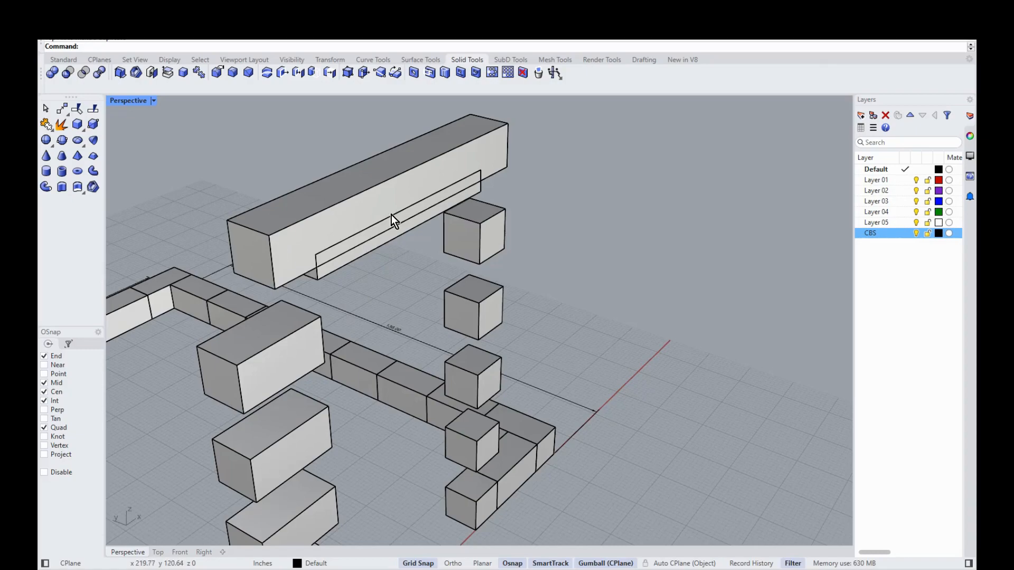
Step: Boolean-difference the thin slab out of the long beam to cut the rebate groove
{"action": "scroll", "coordinate": [378, 243], "scroll_direction": "up", "scroll_amount": 5}
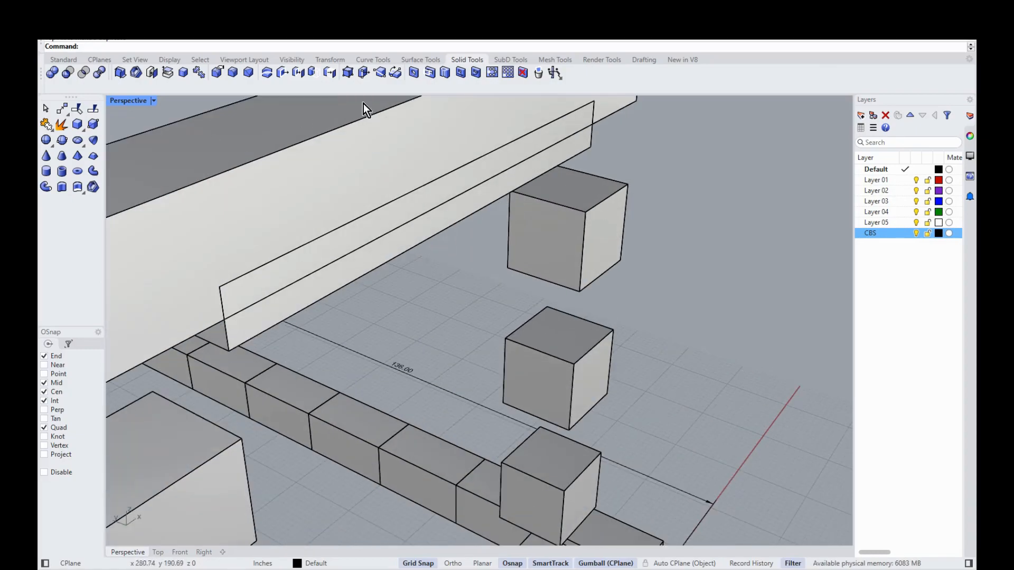
{"action": "scroll", "coordinate": [342, 211], "scroll_direction": "down", "scroll_amount": 4}
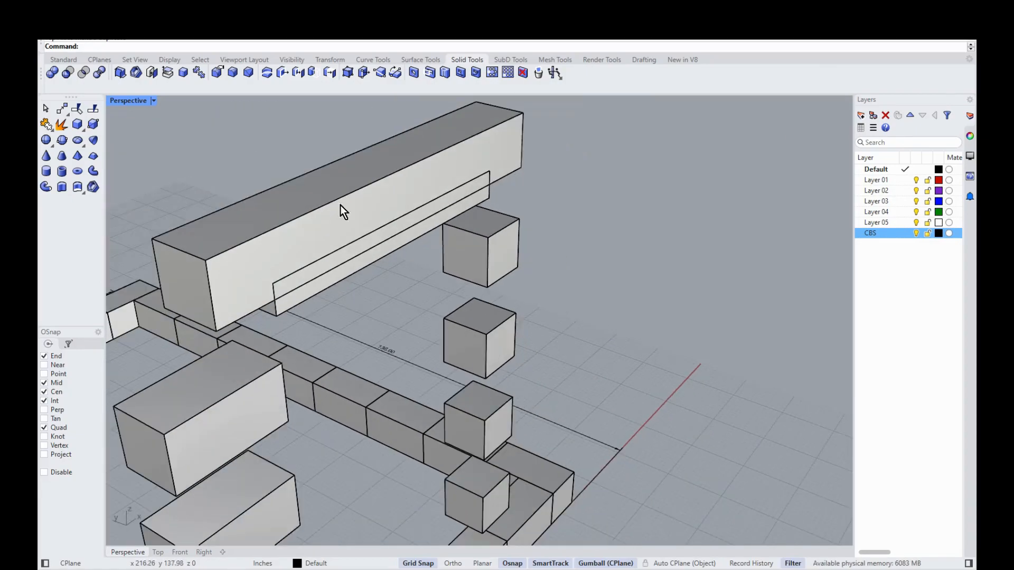
{"action": "left_click", "coordinate": [67, 73]}
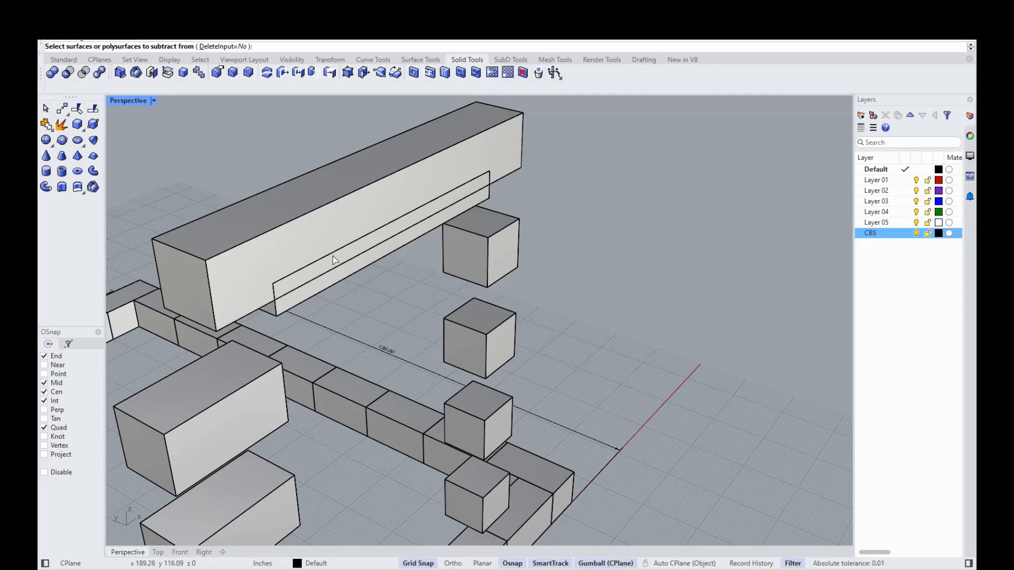
{"action": "left_click", "coordinate": [332, 206]}
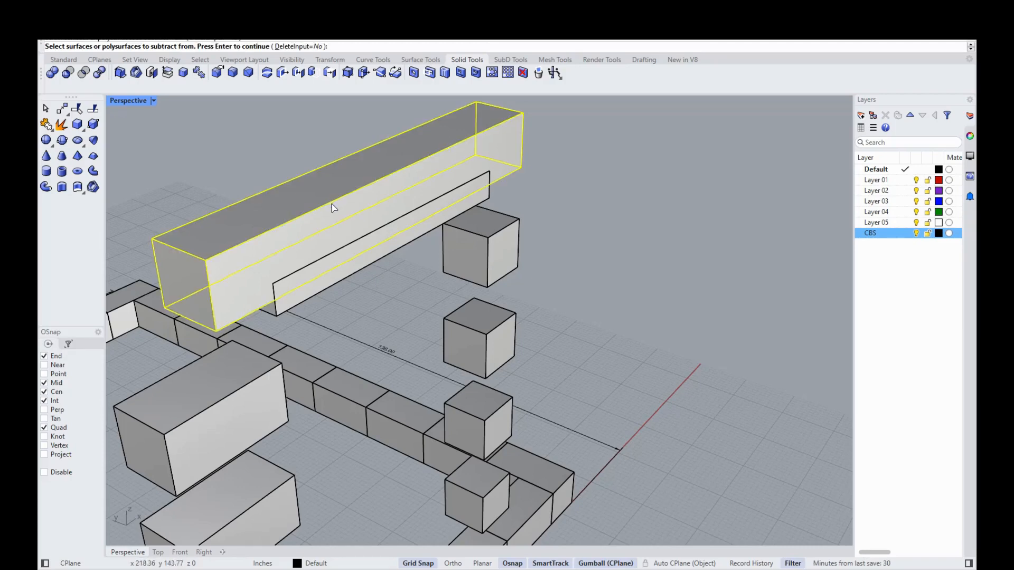
{"action": "key", "text": "Return"}
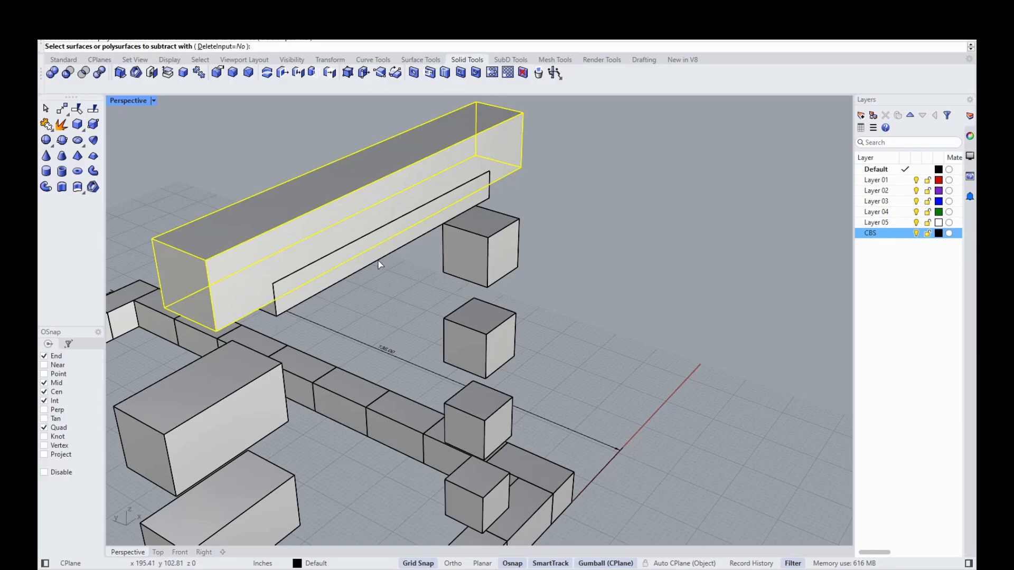
{"action": "left_click", "coordinate": [381, 265]}
{"action": "key", "text": "Return"}
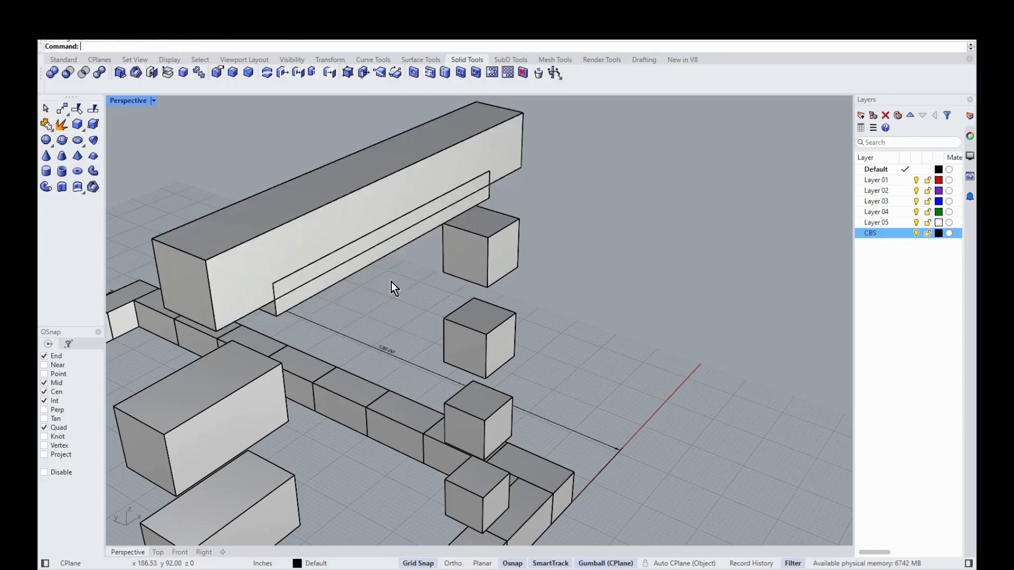
Step: Delete the leftover slab and the uncut copy of the beam
{"action": "left_click", "coordinate": [366, 267]}
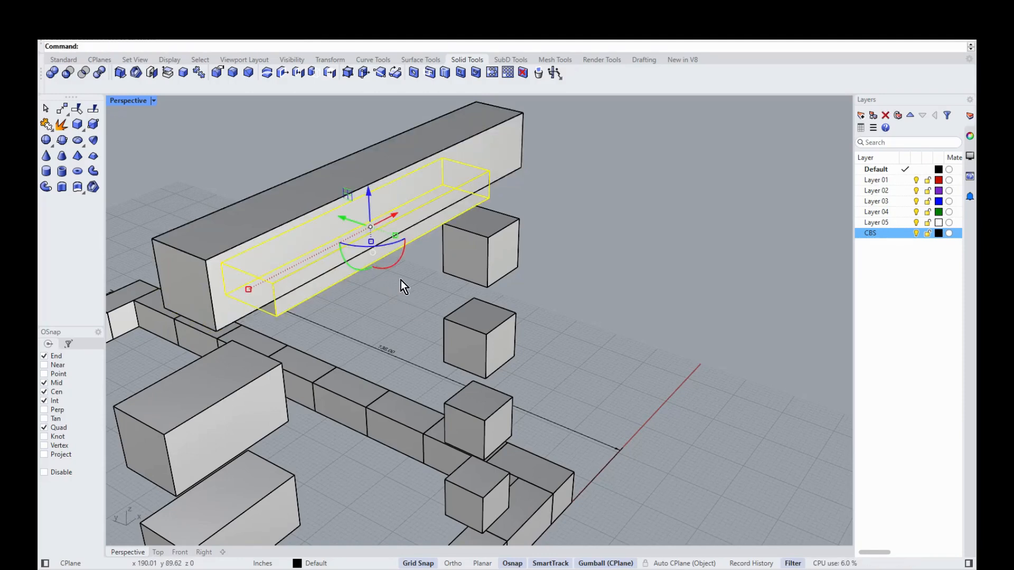
{"action": "key", "text": "Delete"}
{"action": "left_click", "coordinate": [306, 273]}
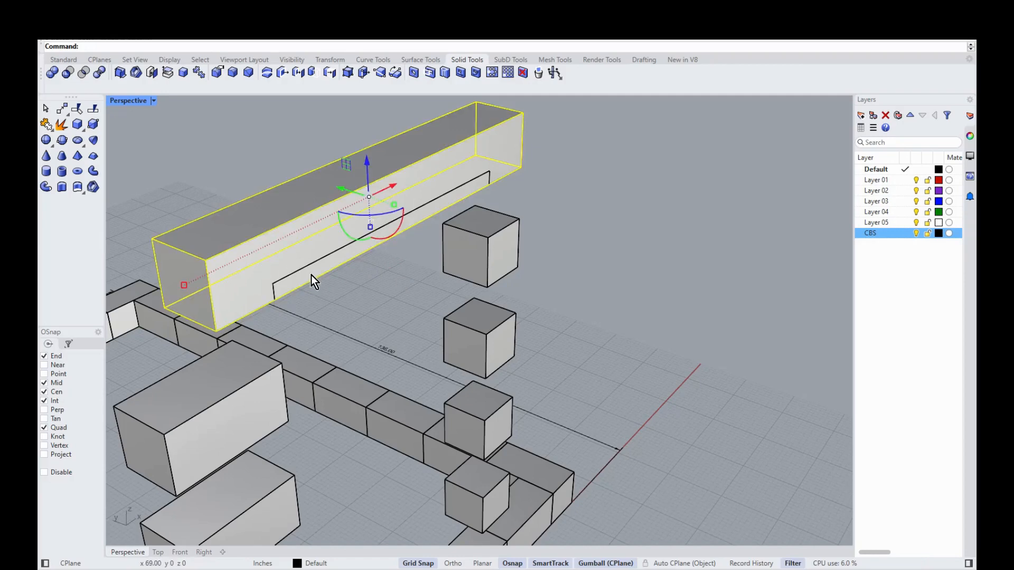
{"action": "left_click", "coordinate": [329, 257]}
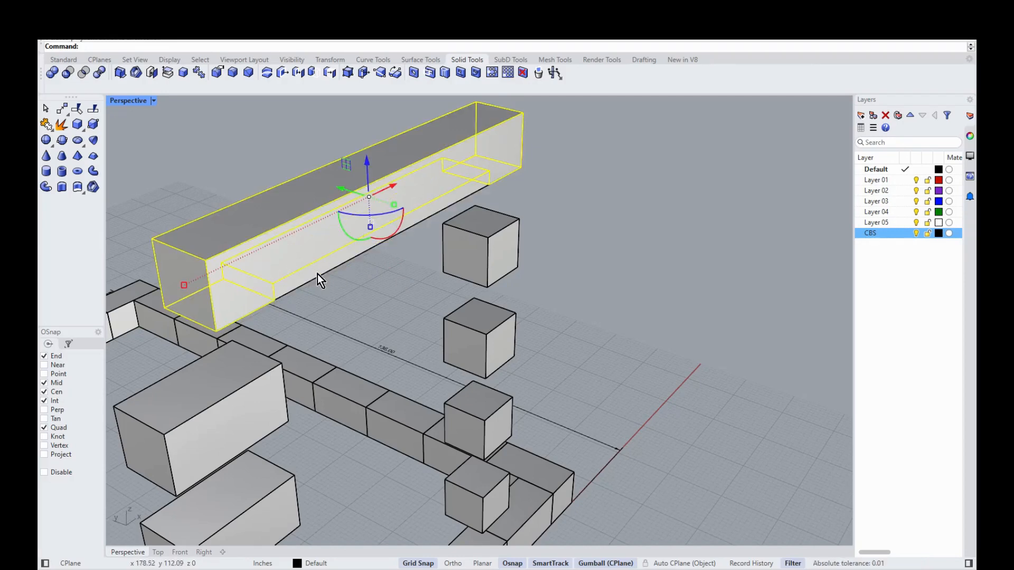
{"action": "left_click", "coordinate": [331, 285]}
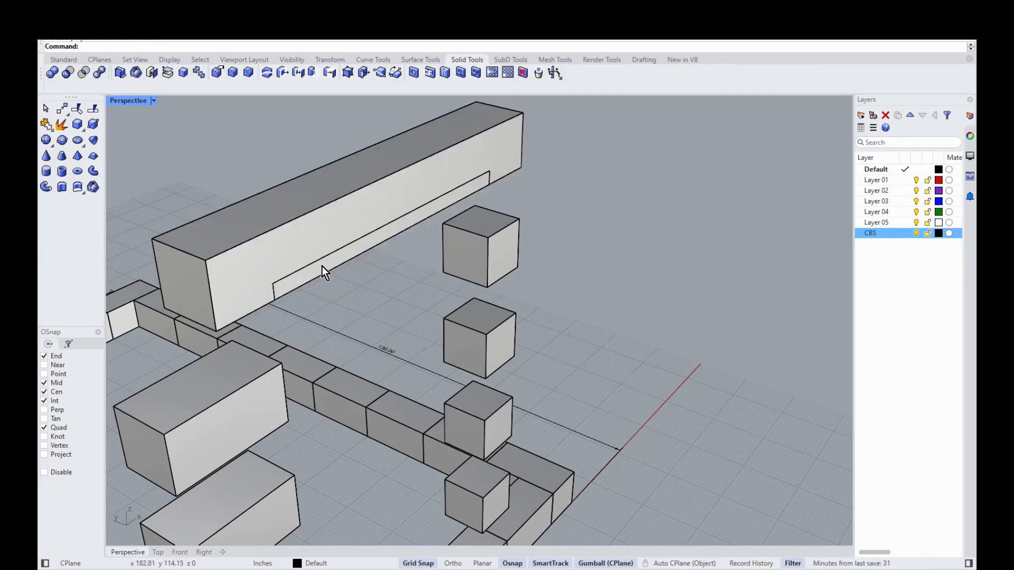
{"action": "left_click", "coordinate": [322, 266]}
{"action": "key", "text": "Delete"}
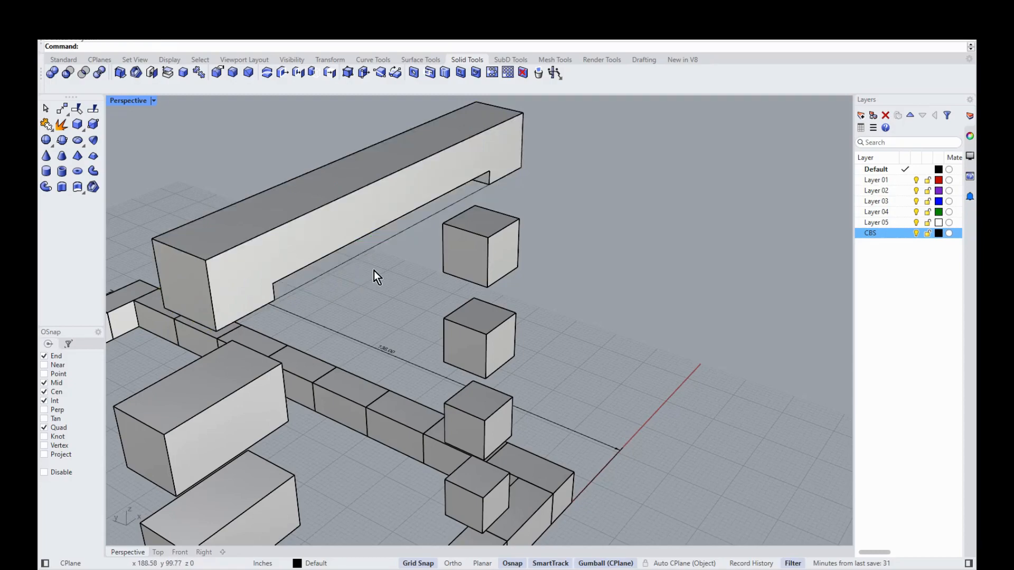
Step: Orbit and zoom around the wall model to inspect the notched lintel
{"action": "mouse_move", "coordinate": [457, 317]}
{"action": "right_mouse_down"}
{"action": "mouse_move", "coordinate": [436, 341]}
{"action": "mouse_move", "coordinate": [406, 193]}
{"action": "mouse_move", "coordinate": [339, 184]}
{"action": "mouse_move", "coordinate": [178, 353]}
{"action": "mouse_move", "coordinate": [294, 335]}
{"action": "mouse_move", "coordinate": [364, 367]}
{"action": "mouse_move", "coordinate": [272, 460]}
{"action": "mouse_move", "coordinate": [323, 403]}
{"action": "mouse_move", "coordinate": [297, 271]}
{"action": "mouse_move", "coordinate": [480, 188]}
{"action": "mouse_move", "coordinate": [435, 204]}
{"action": "mouse_move", "coordinate": [425, 343]}
{"action": "right_mouse_up"}
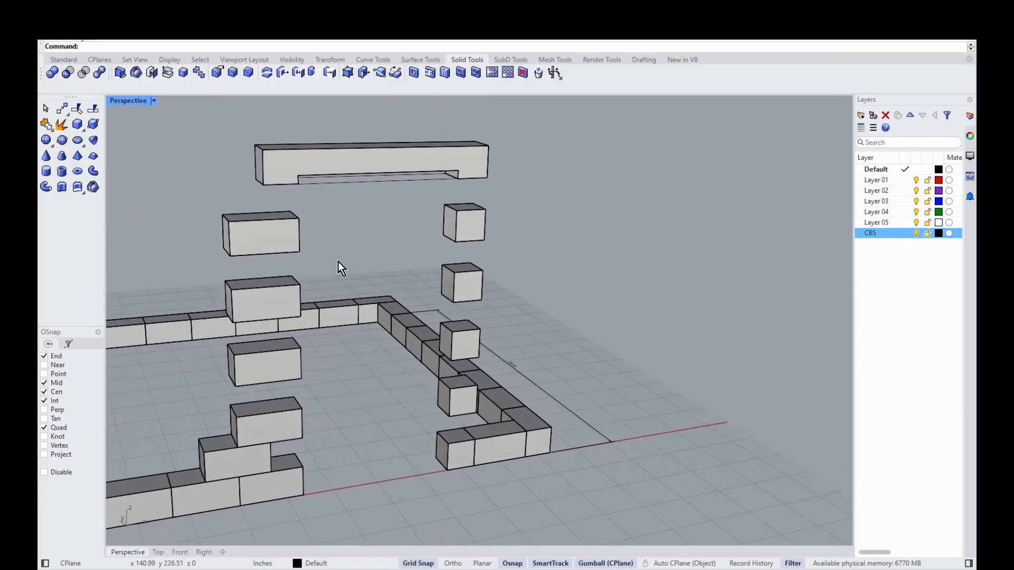
{"action": "scroll", "coordinate": [641, 328], "scroll_direction": "up", "scroll_amount": 2}
{"action": "scroll", "coordinate": [646, 344], "scroll_direction": "down", "scroll_amount": 2}
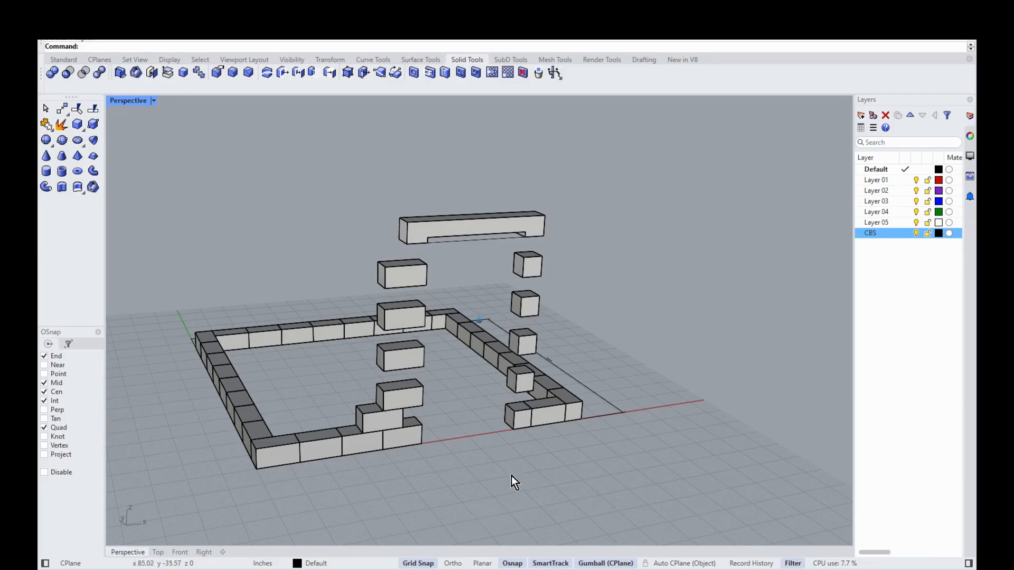
{"action": "scroll", "coordinate": [511, 476], "scroll_direction": "up", "scroll_amount": 3}
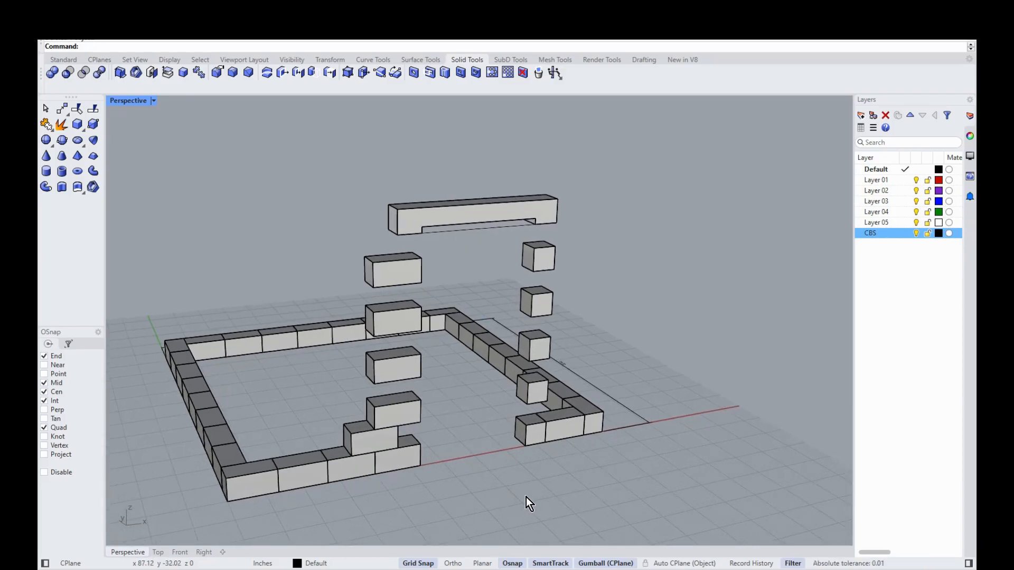
{"action": "right_click_drag", "start_coordinate": [525, 497], "coordinate": [408, 414]}
{"action": "right_click_drag", "start_coordinate": [258, 417], "coordinate": [322, 453]}
{"action": "mouse_move", "coordinate": [474, 463]}
{"action": "right_mouse_down"}
{"action": "mouse_move", "coordinate": [559, 432]}
{"action": "mouse_move", "coordinate": [493, 471]}
{"action": "mouse_move", "coordinate": [493, 417]}
{"action": "mouse_move", "coordinate": [503, 437]}
{"action": "mouse_move", "coordinate": [541, 441]}
{"action": "mouse_move", "coordinate": [462, 449]}
{"action": "mouse_move", "coordinate": [453, 462]}
{"action": "mouse_move", "coordinate": [481, 468]}
{"action": "mouse_move", "coordinate": [405, 493]}
{"action": "mouse_move", "coordinate": [477, 449]}
{"action": "mouse_move", "coordinate": [408, 479]}
{"action": "mouse_move", "coordinate": [472, 483]}
{"action": "right_mouse_up"}
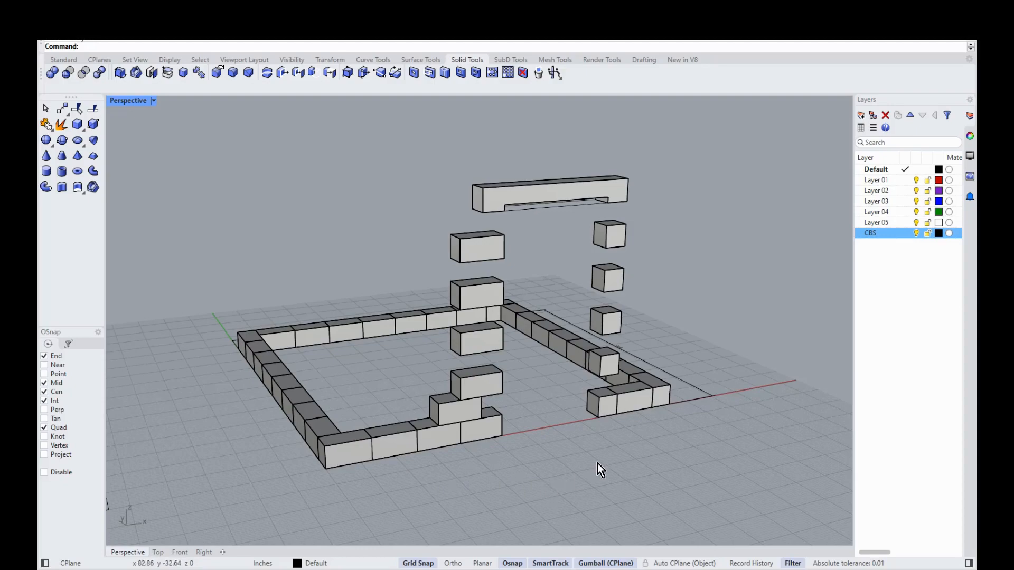
{"action": "right_click_drag", "start_coordinate": [457, 414], "coordinate": [404, 462]}
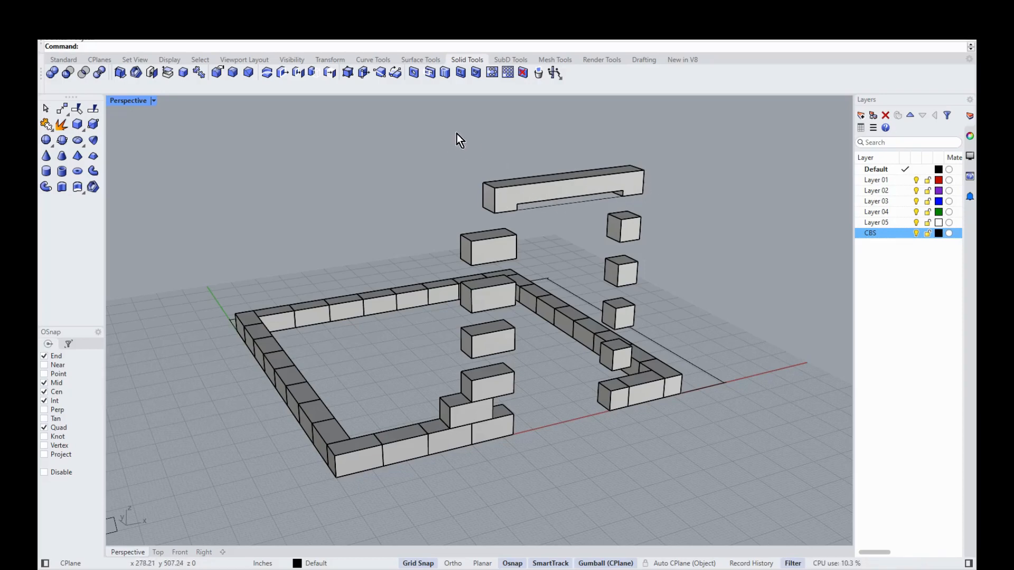
{"action": "scroll", "coordinate": [618, 126], "scroll_direction": "up", "scroll_amount": 5}
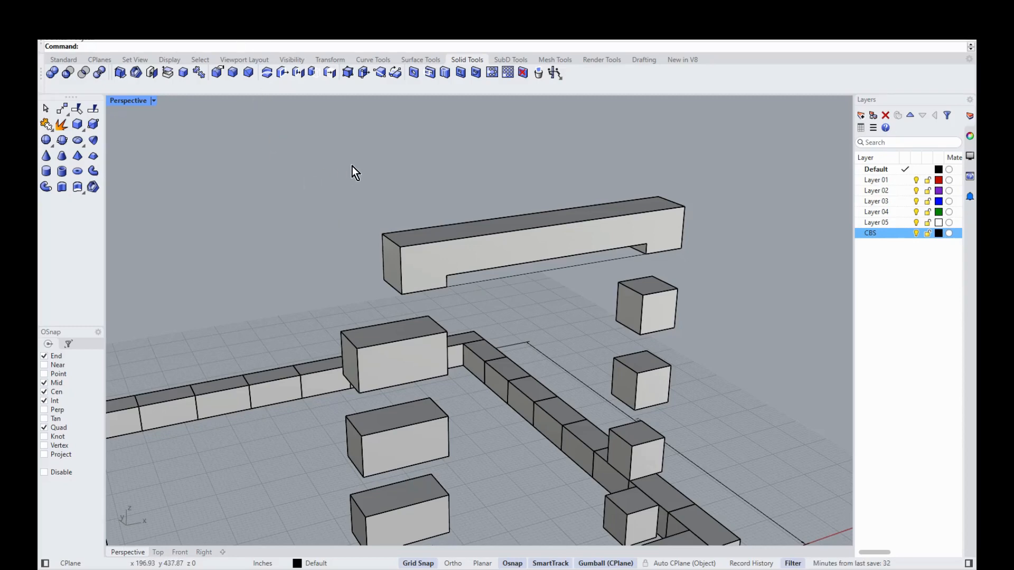
Step: Measure the lintel's top edge corner to corner with Distance, reading 56.28 in
{"action": "type", "text": "Distance"}
{"action": "key", "text": "Return"}
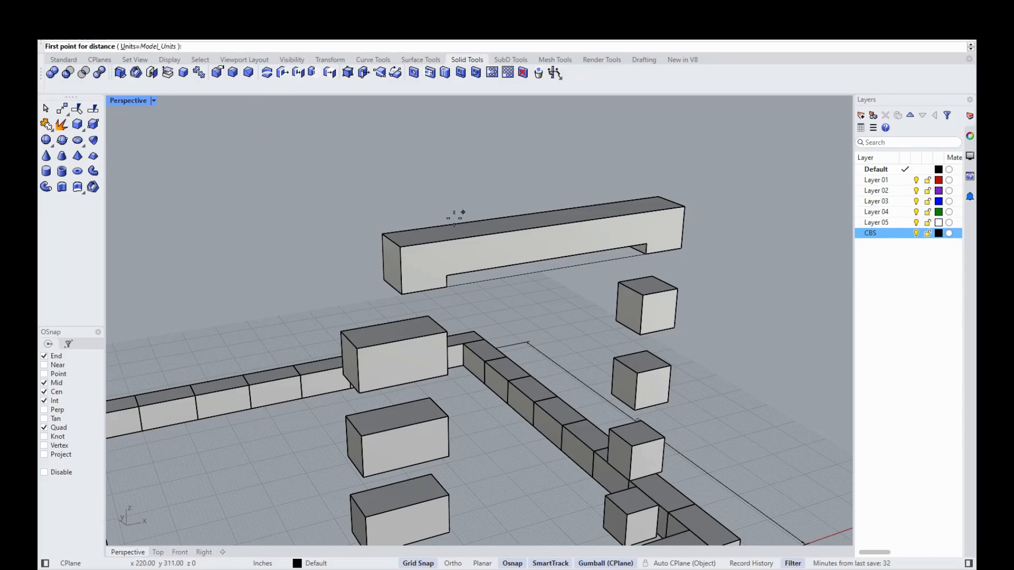
{"action": "left_click", "coordinate": [382, 234]}
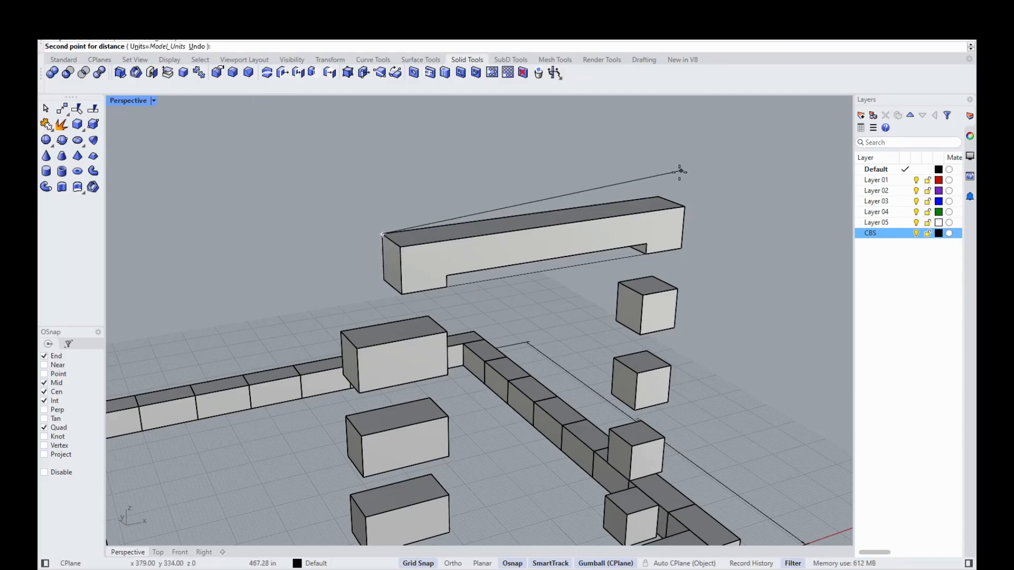
{"action": "left_click", "coordinate": [659, 196]}
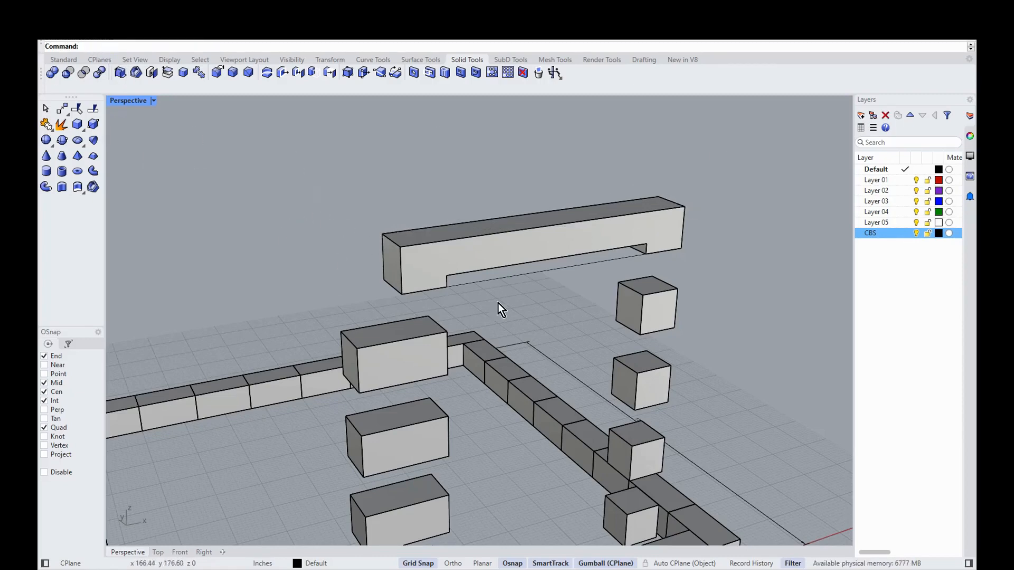
Step: Compute 56 ÷ 12, subtract 4, multiply by 12 to get 4 ft 8 in, then minimize Calculator
{"action": "left_click_drag", "start_coordinate": [976, 59], "coordinate": [427, 68]}
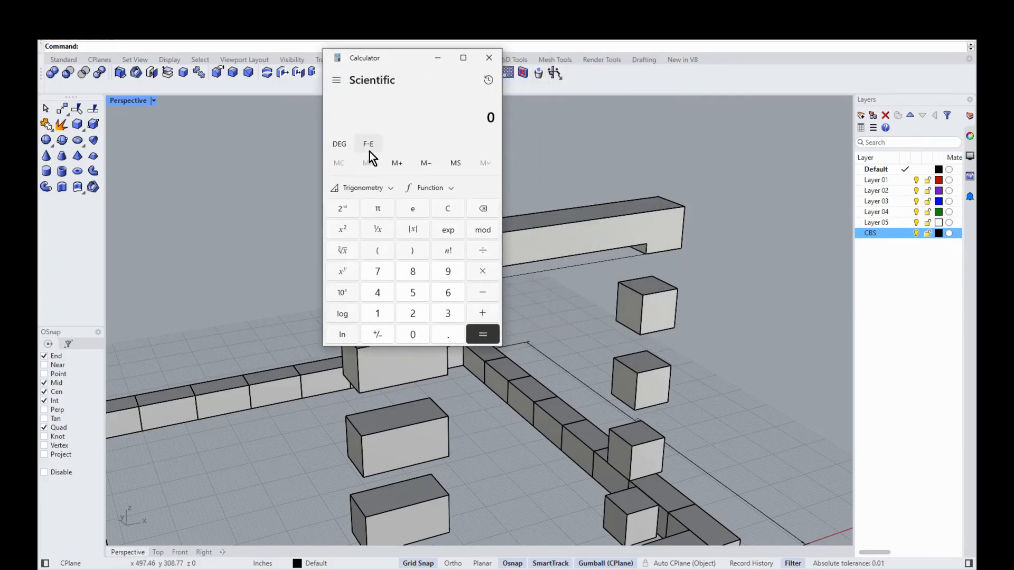
{"action": "type", "text": "56/12"}
{"action": "key", "text": "Return"}
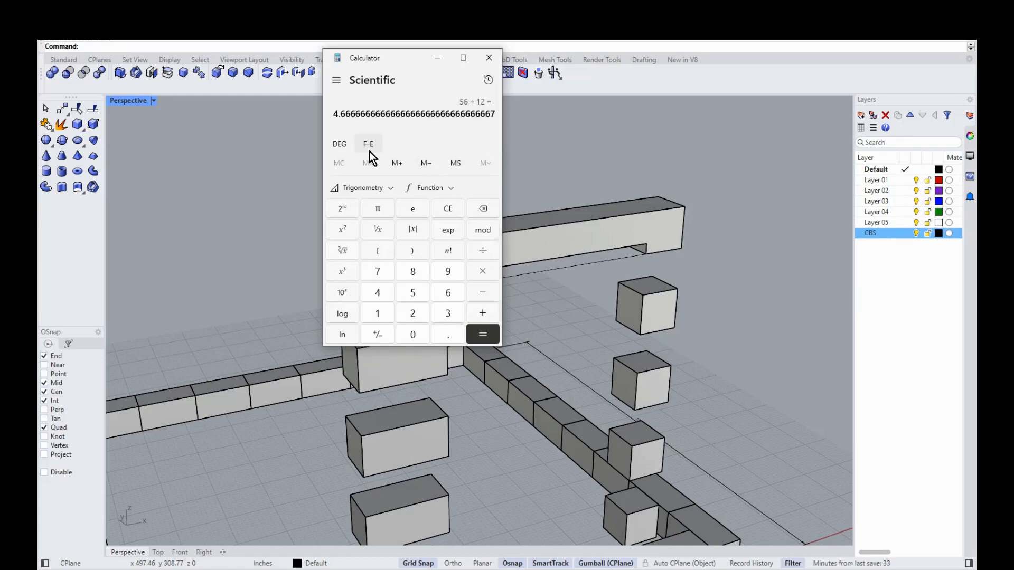
{"action": "key", "text": "minus"}
{"action": "type", "text": "4"}
{"action": "key", "text": "Return"}
{"action": "key", "text": "asterisk"}
{"action": "type", "text": "12"}
{"action": "key", "text": "Return"}
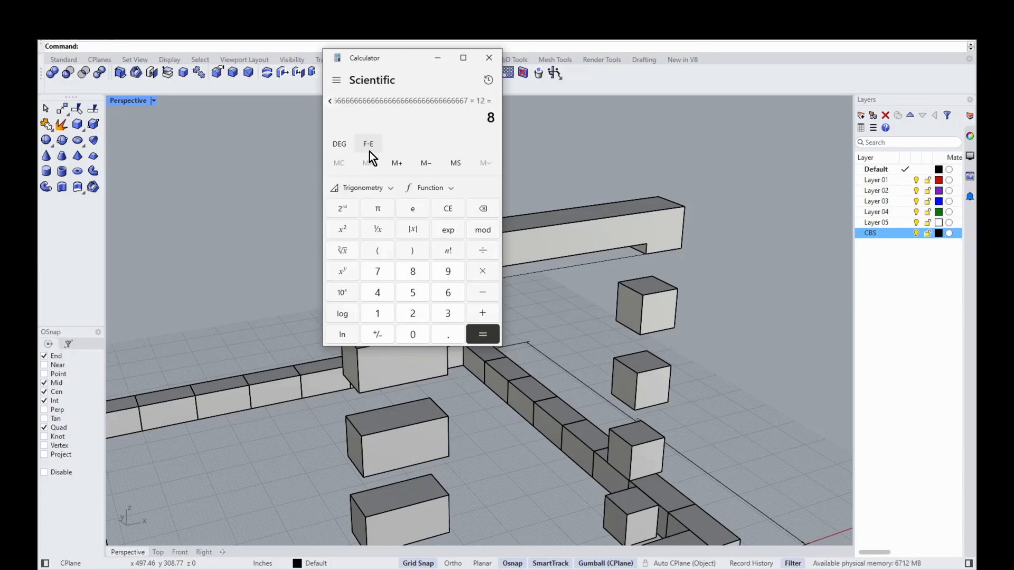
{"action": "left_click", "coordinate": [436, 58]}
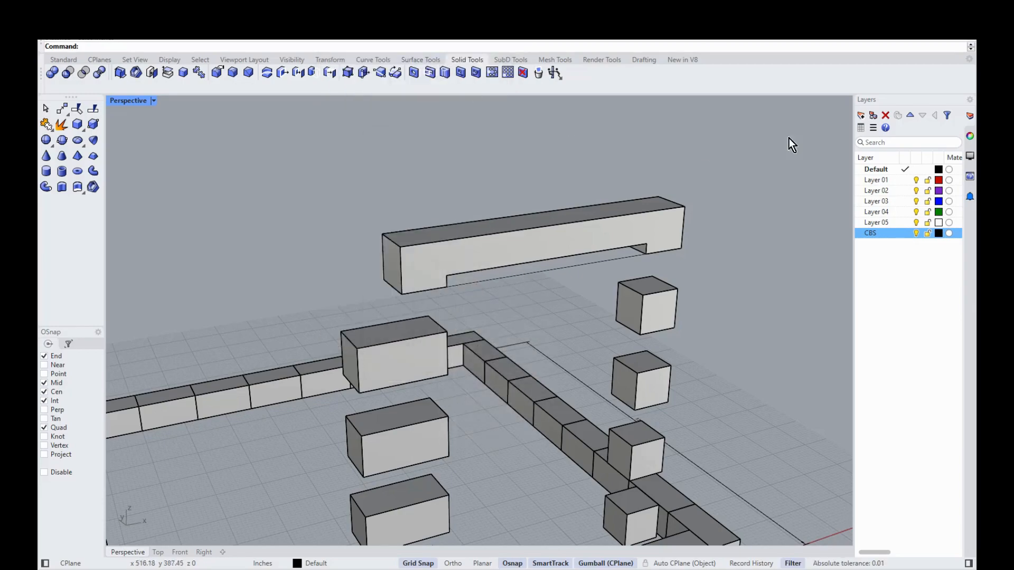
{"action": "scroll", "coordinate": [646, 196], "scroll_direction": "up", "scroll_amount": 3}
{"action": "scroll", "coordinate": [645, 196], "scroll_direction": "down", "scroll_amount": 6}
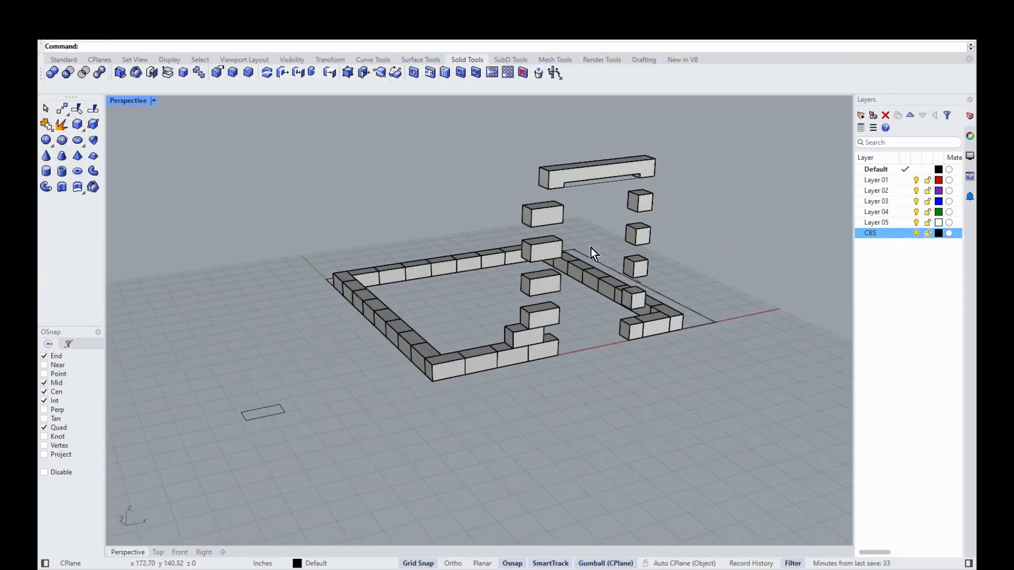
{"action": "scroll", "coordinate": [619, 169], "scroll_direction": "up", "scroll_amount": 3}
{"action": "scroll", "coordinate": [448, 185], "scroll_direction": "down", "scroll_amount": 2}
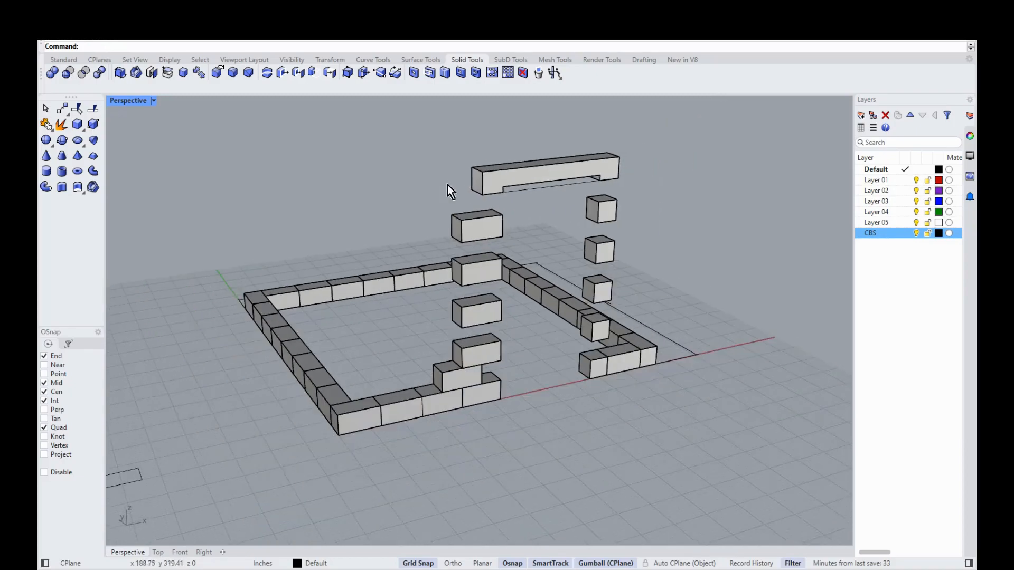
{"action": "scroll", "coordinate": [437, 430], "scroll_direction": "up", "scroll_amount": 2}
{"action": "scroll", "coordinate": [420, 442], "scroll_direction": "down", "scroll_amount": 2}
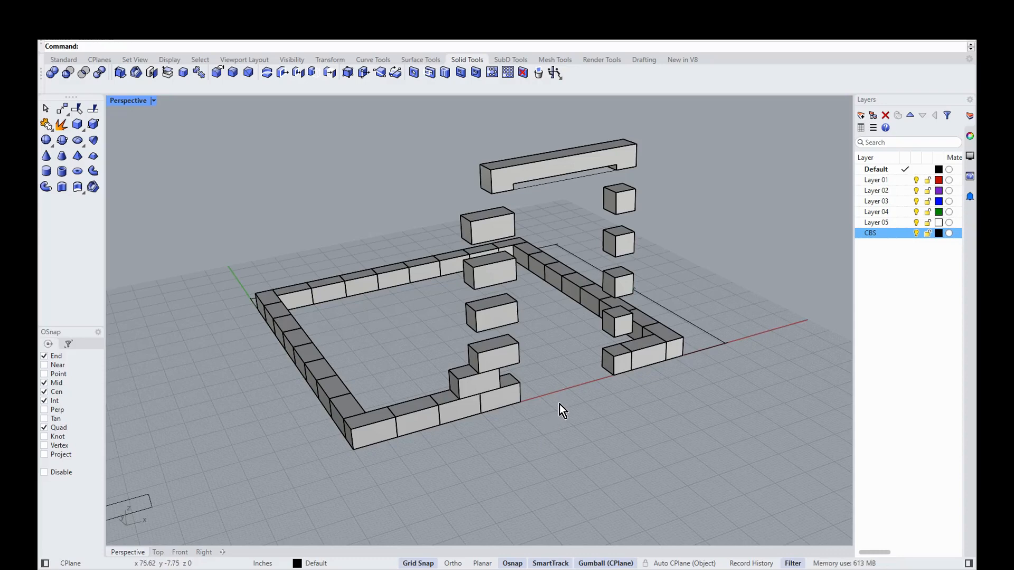
Step: Switch to the CBS house model window and zoom and orbit toward a wall opening
{"action": "mouse_move", "coordinate": [708, 569]}
{"action": "left_click", "coordinate": [621, 508]}
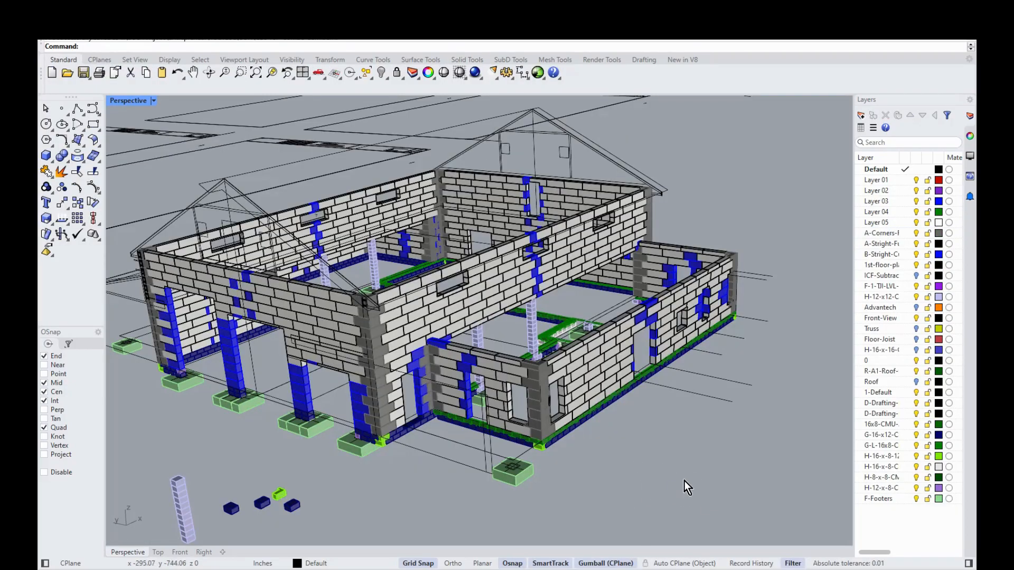
{"action": "scroll", "coordinate": [691, 480], "scroll_direction": "up", "scroll_amount": 4}
{"action": "scroll", "coordinate": [689, 478], "scroll_direction": "down", "scroll_amount": 6}
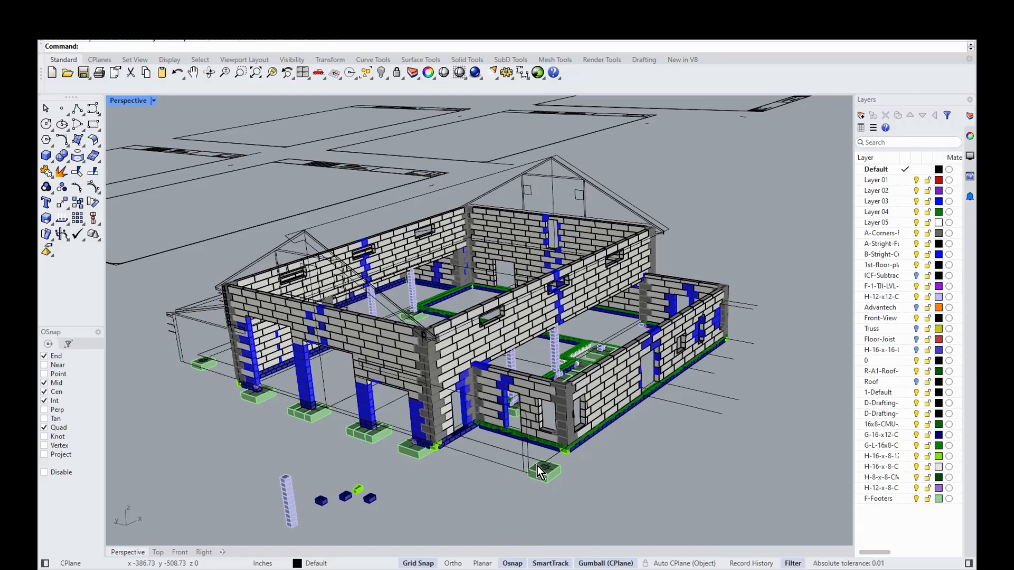
{"action": "scroll", "coordinate": [623, 480], "scroll_direction": "up", "scroll_amount": 8}
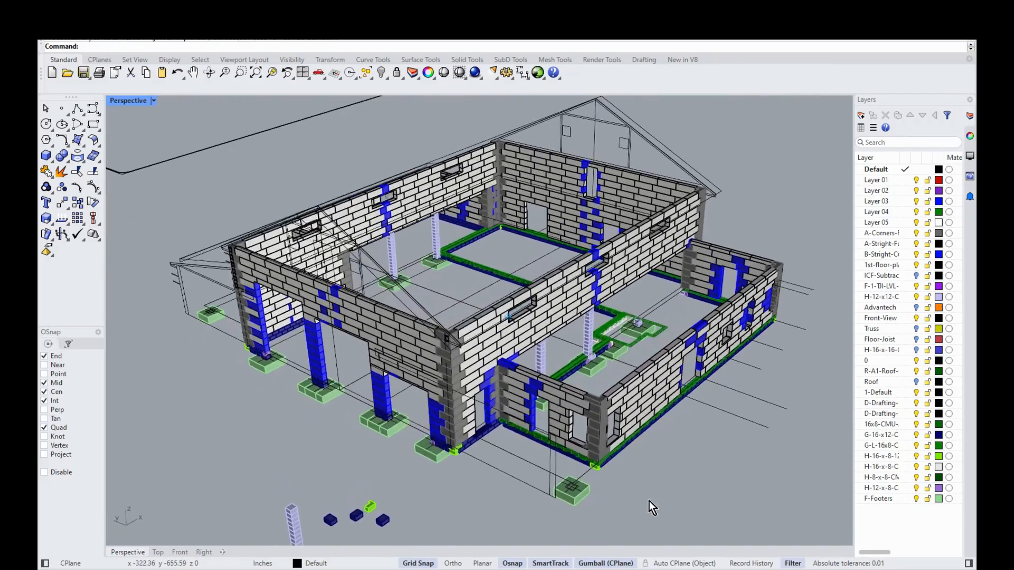
{"action": "right_click_drag", "start_coordinate": [515, 430], "coordinate": [500, 277]}
{"action": "scroll", "coordinate": [538, 224], "scroll_direction": "up", "scroll_amount": 4}
{"action": "scroll", "coordinate": [538, 224], "scroll_direction": "up", "scroll_amount": 8}
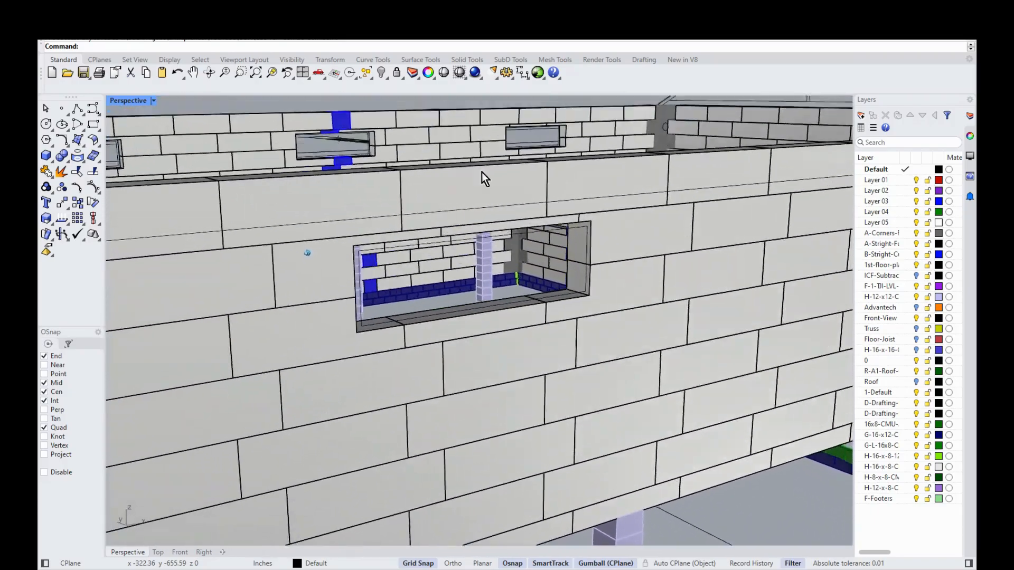
{"action": "scroll", "coordinate": [372, 365], "scroll_direction": "up", "scroll_amount": 2}
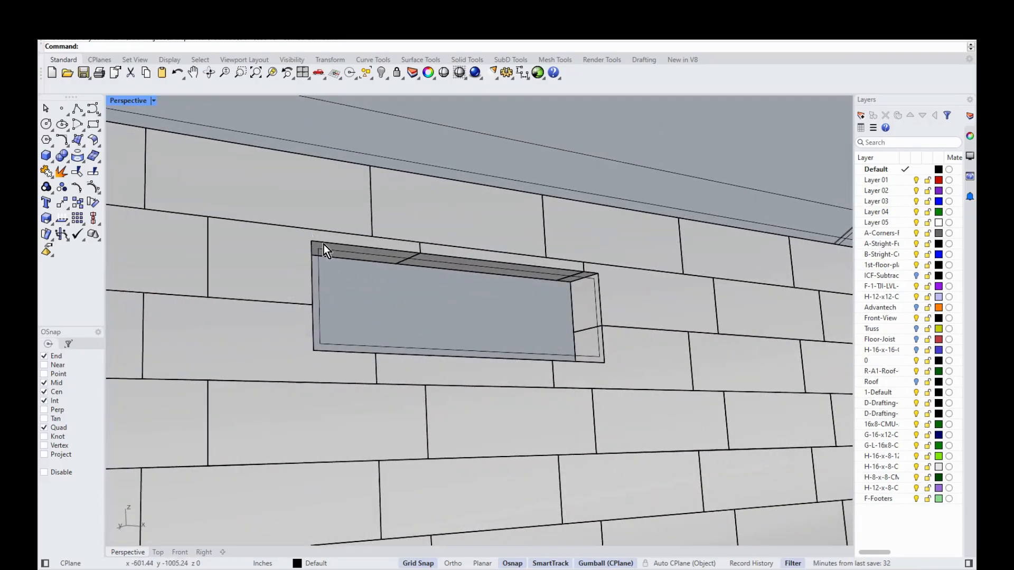
{"action": "scroll", "coordinate": [317, 275], "scroll_direction": "up", "scroll_amount": 3}
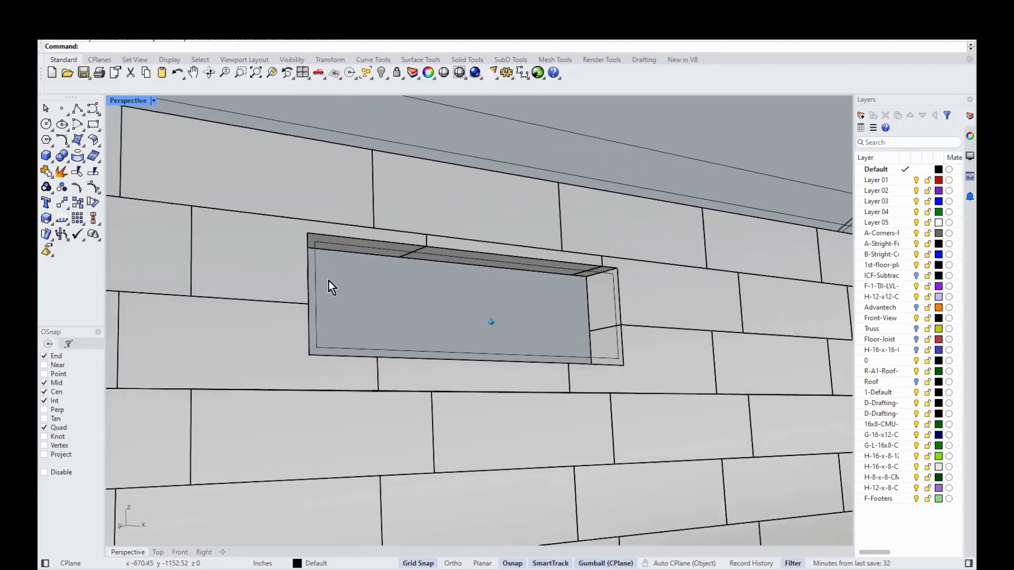
{"action": "right_click_drag", "start_coordinate": [602, 304], "coordinate": [542, 276]}
{"action": "right_click_drag", "start_coordinate": [506, 306], "coordinate": [213, 256]}
{"action": "mouse_move", "coordinate": [319, 273]}
{"action": "right_mouse_down"}
{"action": "mouse_move", "coordinate": [303, 276]}
{"action": "mouse_move", "coordinate": [311, 274]}
{"action": "right_mouse_up"}
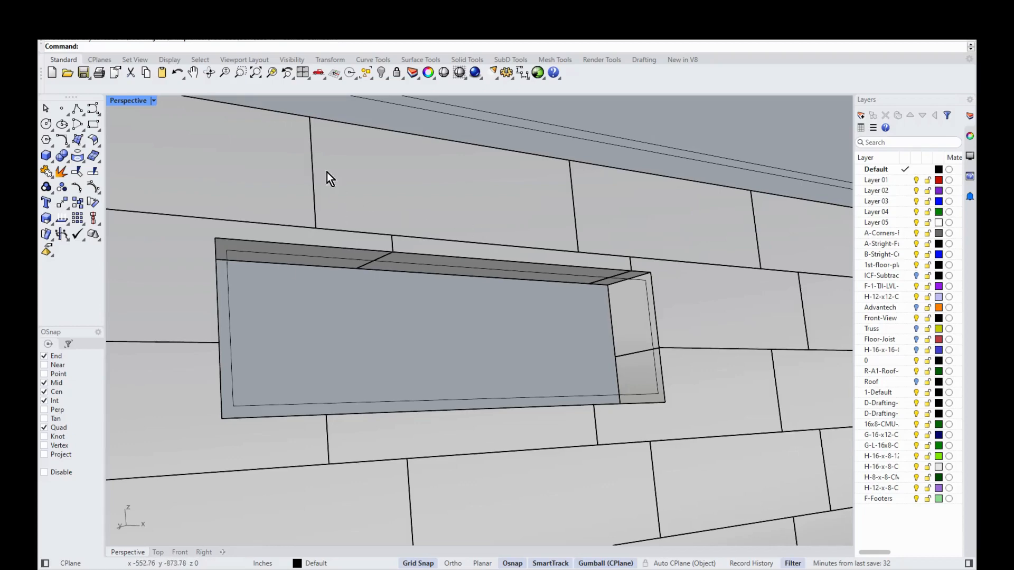
{"action": "right_click_drag", "start_coordinate": [329, 216], "coordinate": [304, 217]}
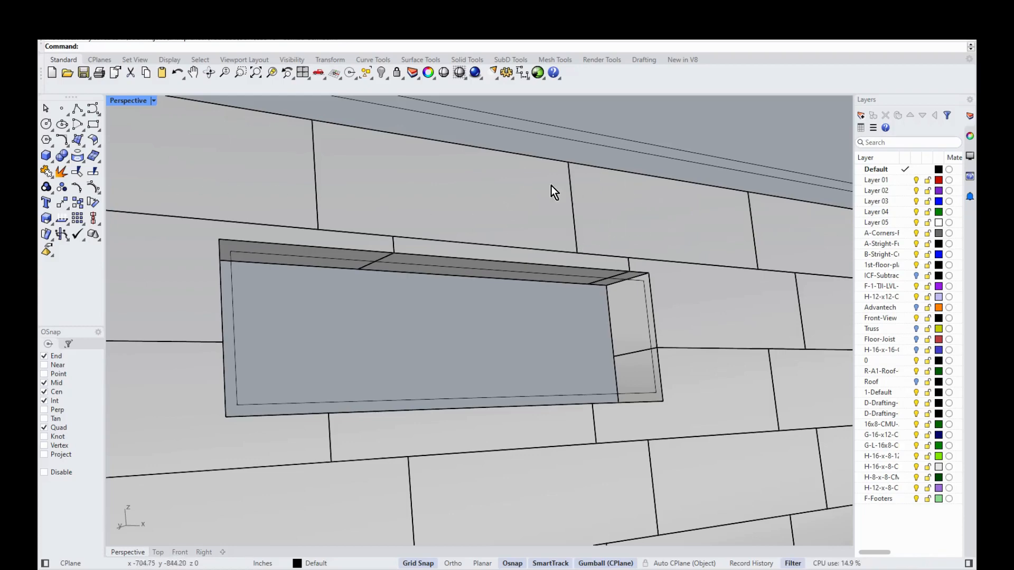
{"action": "right_click_drag", "start_coordinate": [553, 305], "coordinate": [303, 230]}
{"action": "scroll", "coordinate": [511, 222], "scroll_direction": "down", "scroll_amount": 5}
{"action": "right_click_drag", "start_coordinate": [533, 249], "coordinate": [578, 287]}
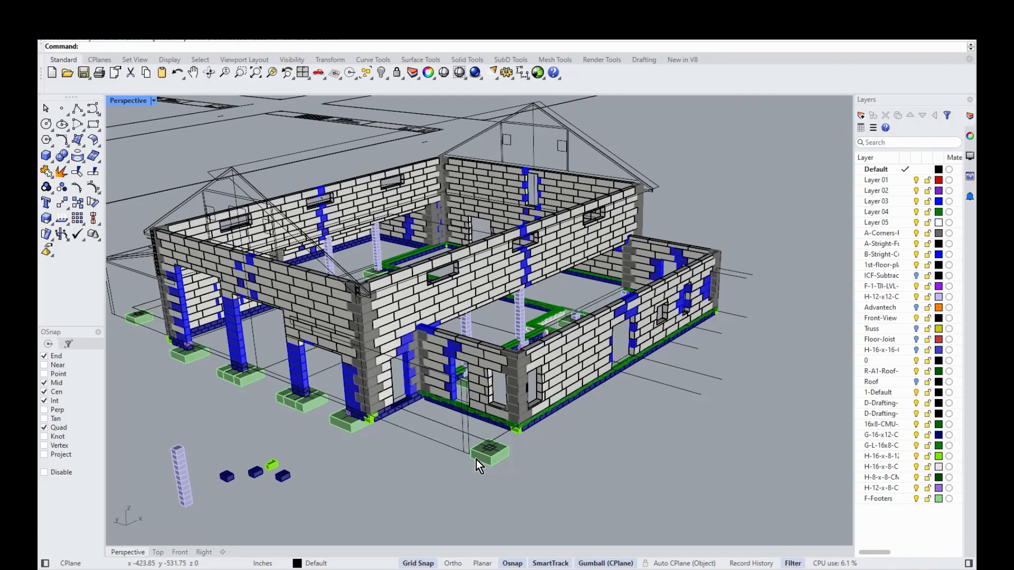
Step: Zoom in on the full house model and orbit it to face its front
{"action": "scroll", "coordinate": [476, 460], "scroll_direction": "up", "scroll_amount": 3}
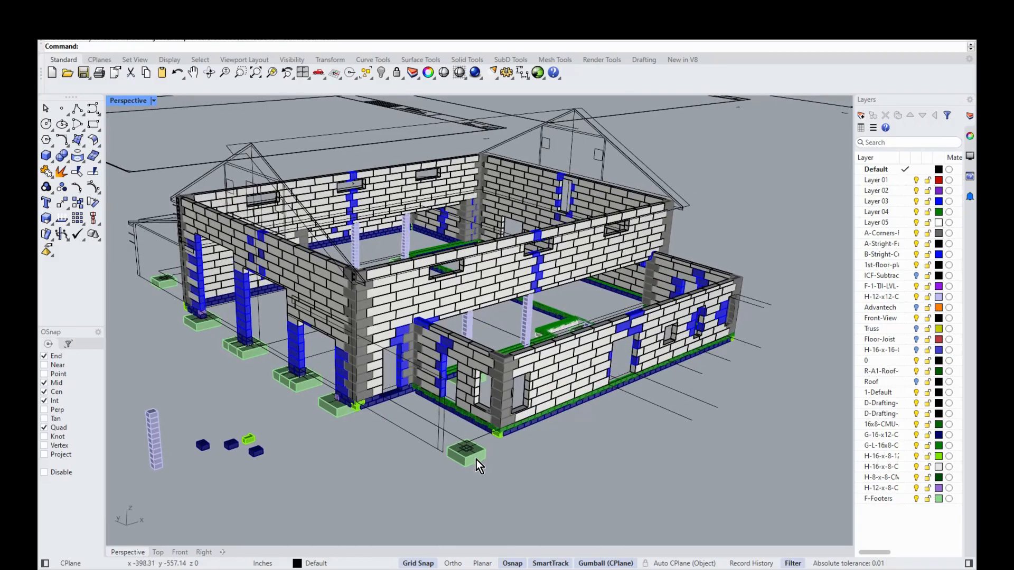
{"action": "scroll", "coordinate": [477, 459], "scroll_direction": "up", "scroll_amount": 5}
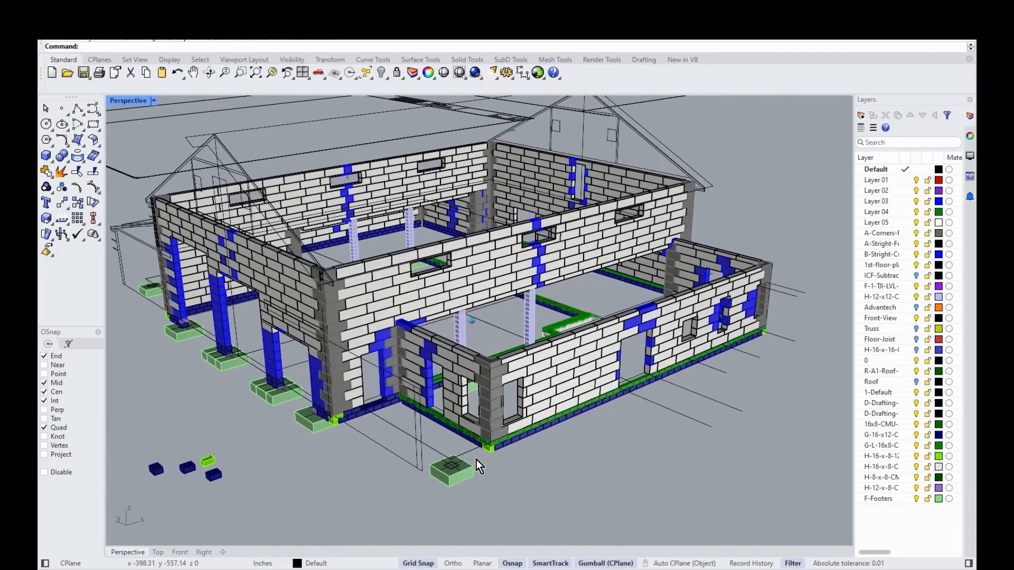
{"action": "scroll", "coordinate": [477, 460], "scroll_direction": "up", "scroll_amount": 4}
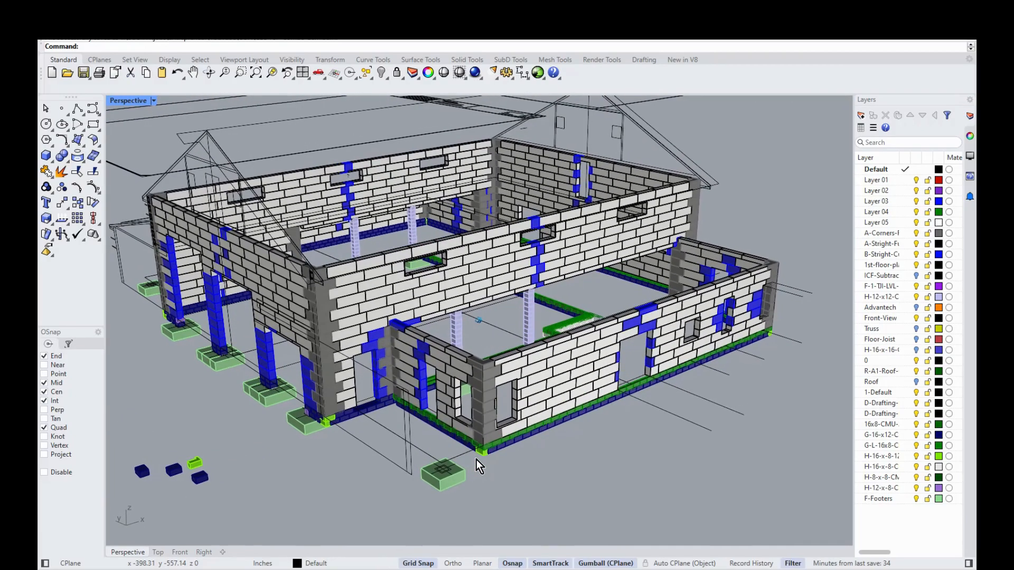
{"action": "right_click_drag", "start_coordinate": [477, 460], "coordinate": [476, 459]}
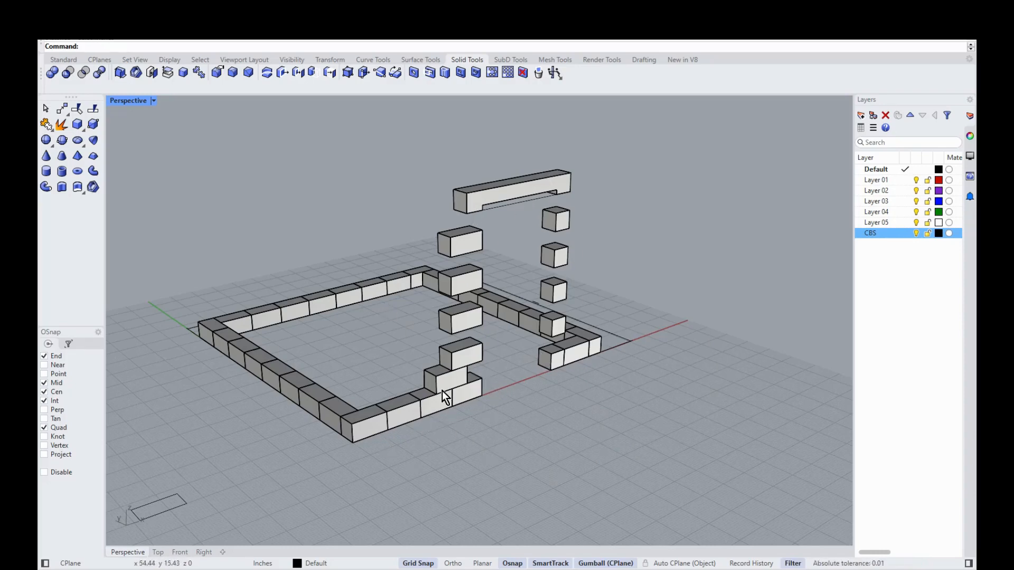
Step: Slide the front corner block right along X, then back left until it sits flush with its neighbour
{"action": "scroll", "coordinate": [433, 422], "scroll_direction": "up", "scroll_amount": 10}
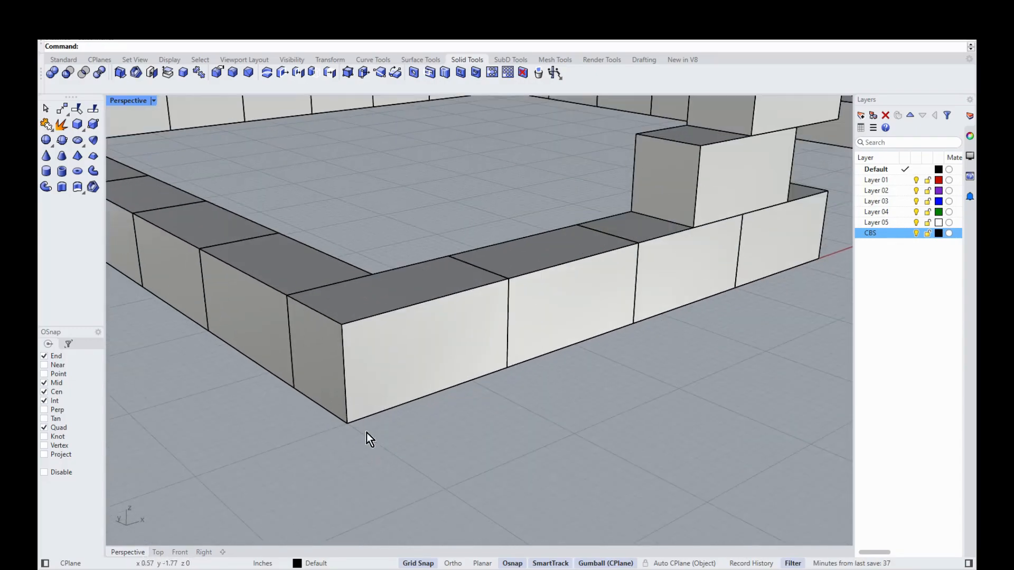
{"action": "left_click", "coordinate": [440, 339]}
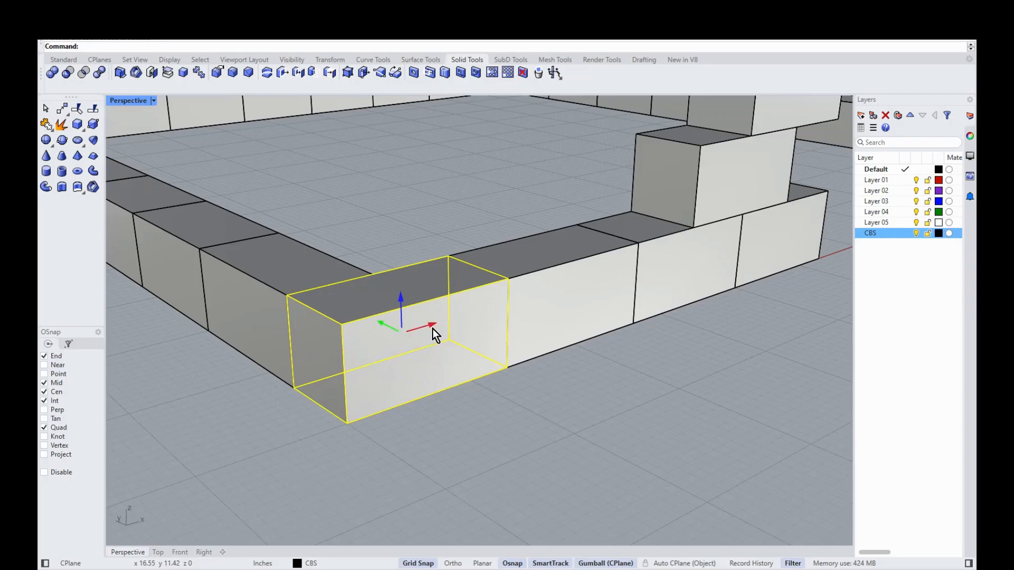
{"action": "left_click_drag", "start_coordinate": [432, 328], "coordinate": [479, 352]}
{"action": "left_click", "coordinate": [558, 434]}
{"action": "scroll", "coordinate": [491, 354], "scroll_direction": "up", "scroll_amount": 5}
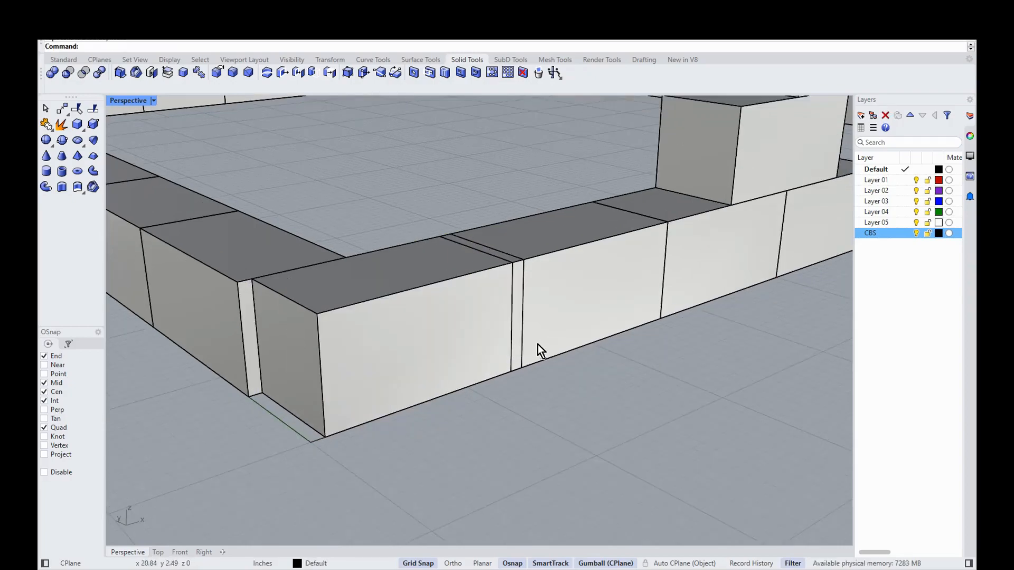
{"action": "scroll", "coordinate": [532, 344], "scroll_direction": "down", "scroll_amount": 5}
{"action": "left_click", "coordinate": [442, 344]}
{"action": "left_click_drag", "start_coordinate": [450, 318], "coordinate": [442, 327]}
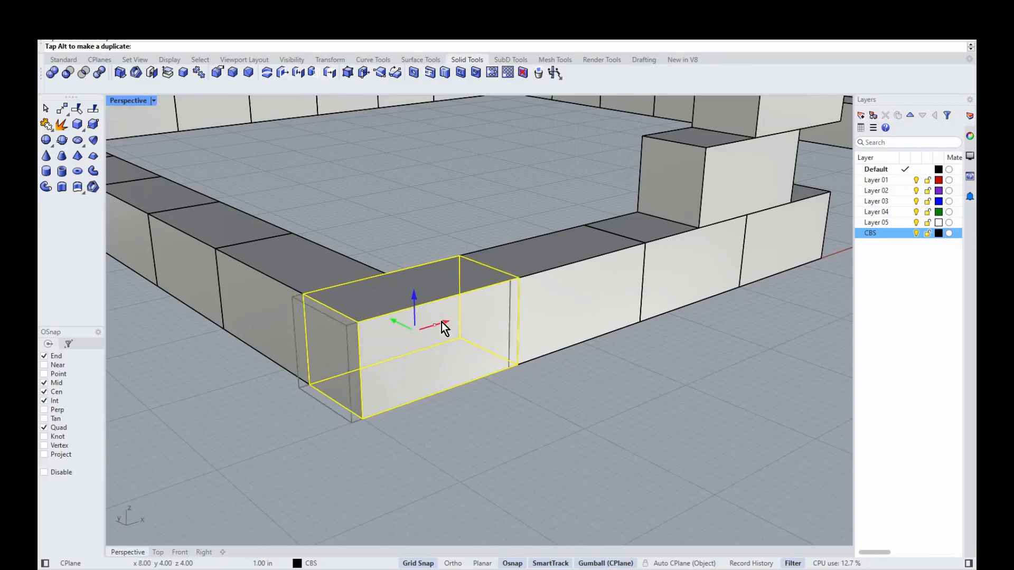
{"action": "left_click", "coordinate": [326, 401]}
{"action": "scroll", "coordinate": [303, 423], "scroll_direction": "down", "scroll_amount": 6}
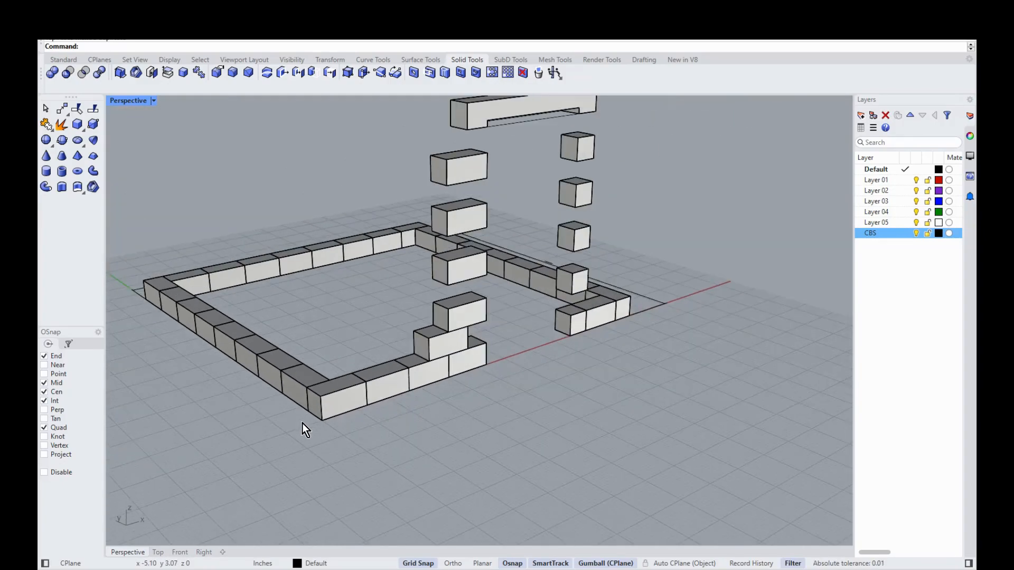
{"action": "scroll", "coordinate": [240, 327], "scroll_direction": "up", "scroll_amount": 2}
{"action": "scroll", "coordinate": [312, 401], "scroll_direction": "up", "scroll_amount": 2}
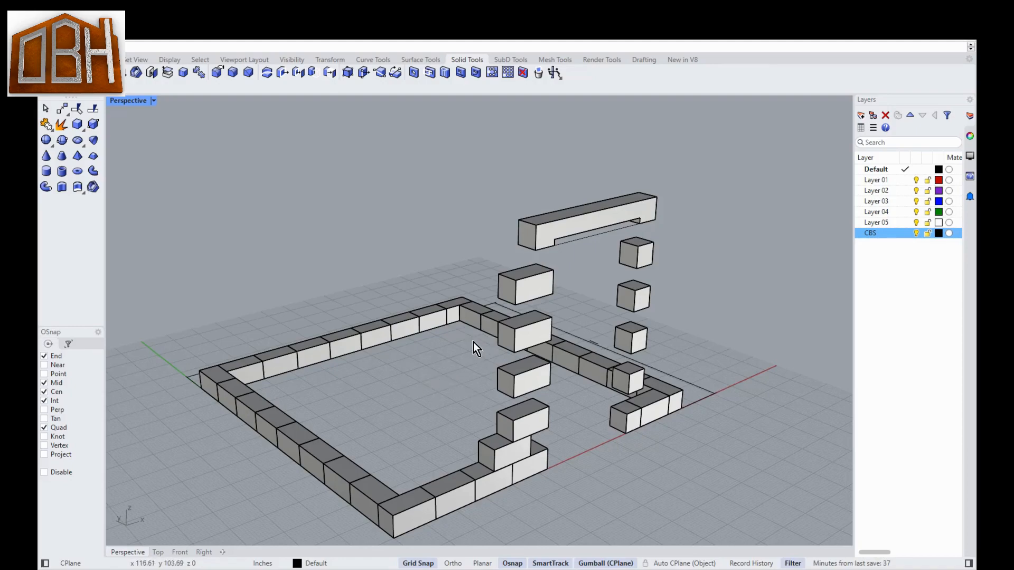
{"action": "scroll", "coordinate": [659, 174], "scroll_direction": "up", "scroll_amount": 3}
{"action": "scroll", "coordinate": [664, 158], "scroll_direction": "down", "scroll_amount": 5}
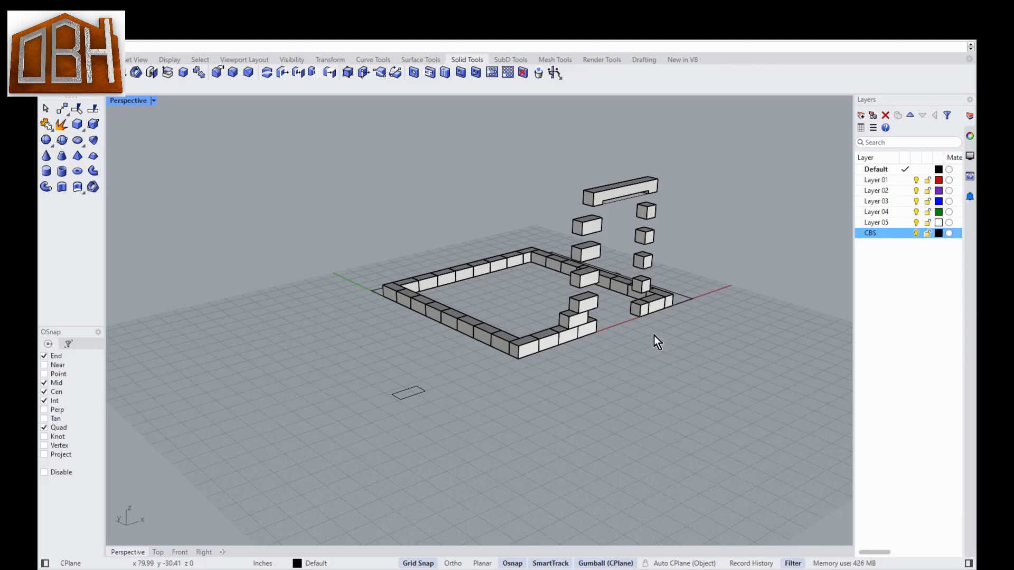
{"action": "scroll", "coordinate": [594, 191], "scroll_direction": "up", "scroll_amount": 1}
{"action": "scroll", "coordinate": [545, 201], "scroll_direction": "up", "scroll_amount": 4}
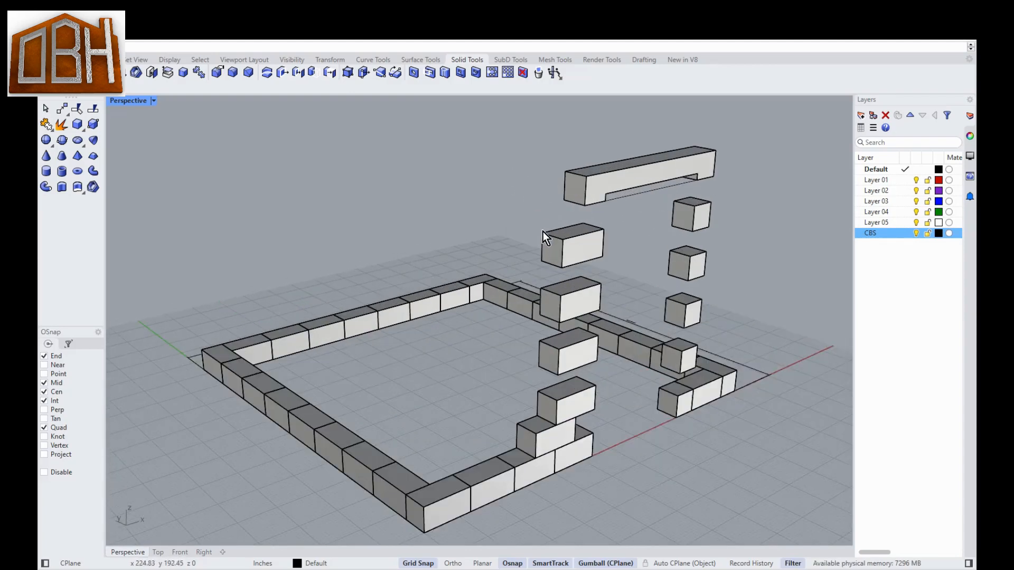